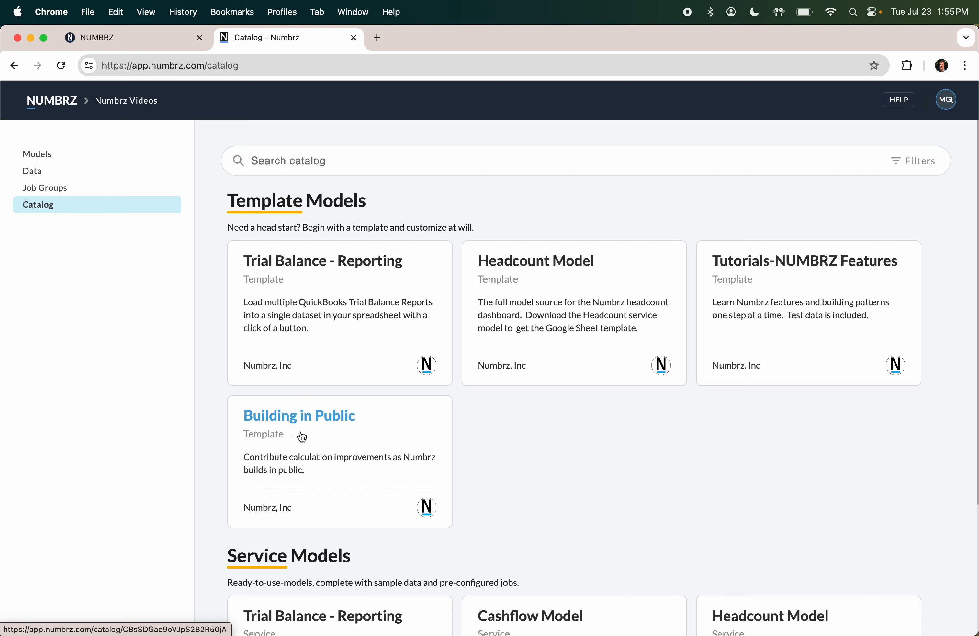
# Get the Building in Public template from the catalog and open its Reporting Calendar flow.
pyautogui.click(302, 422)
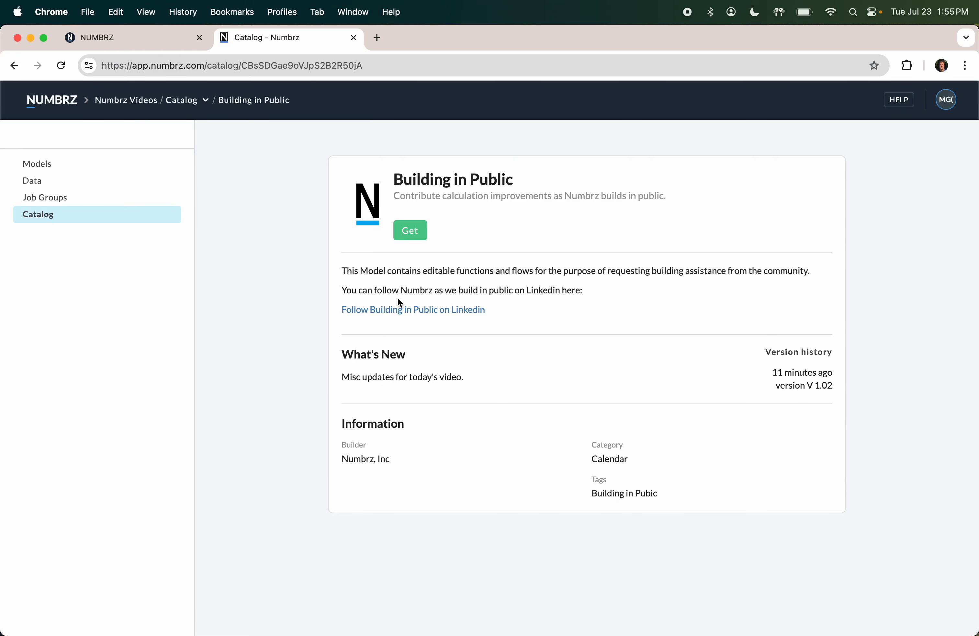
pyautogui.click(405, 227)
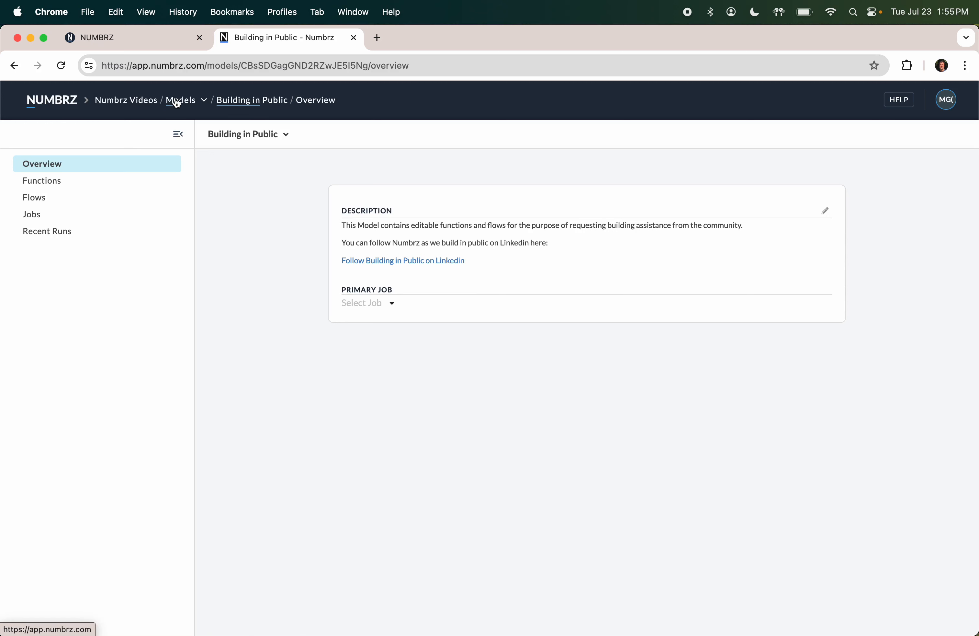
pyautogui.click(40, 198)
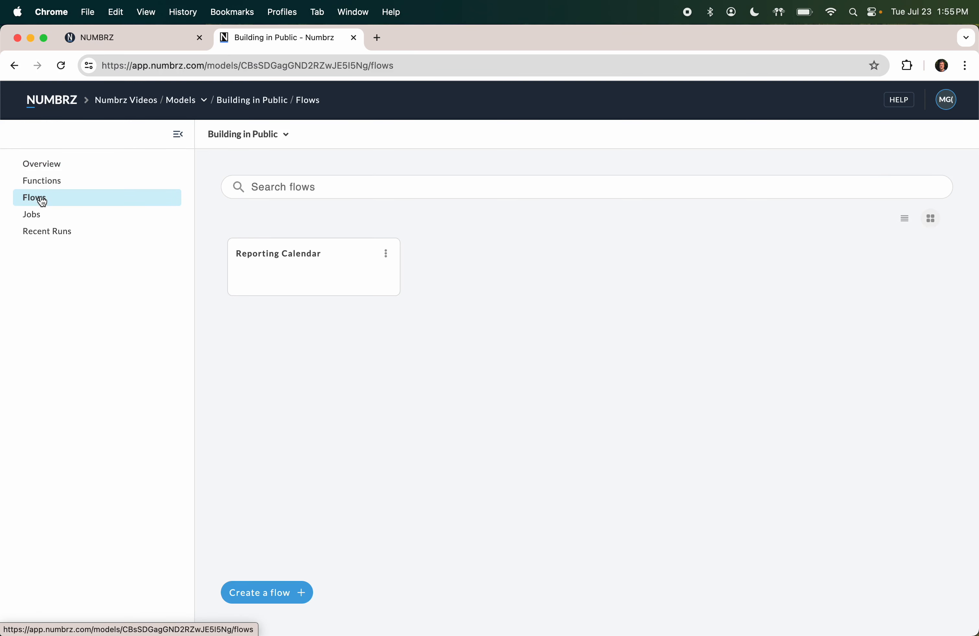
pyautogui.click(277, 259)
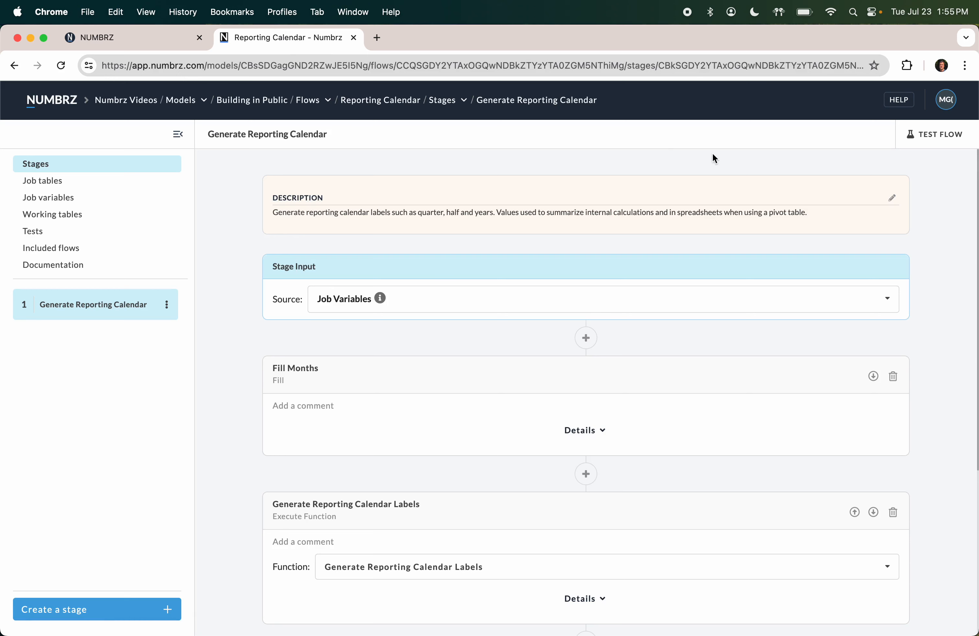
# Run the flow's Basic test and check the flow's job variables, returning to the Generate Reporting Calendar stage.
pyautogui.click(929, 137)
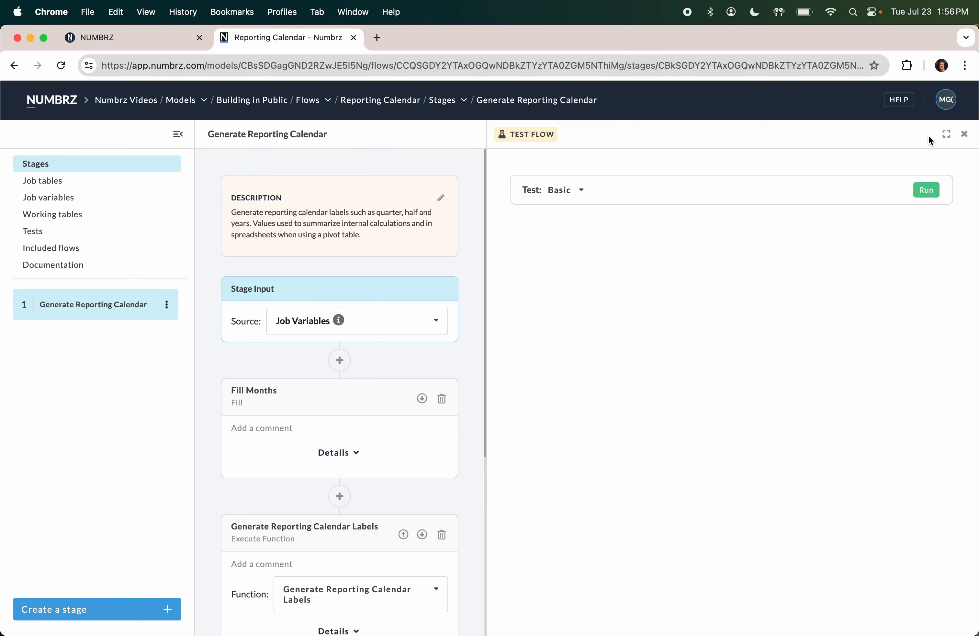
pyautogui.click(927, 191)
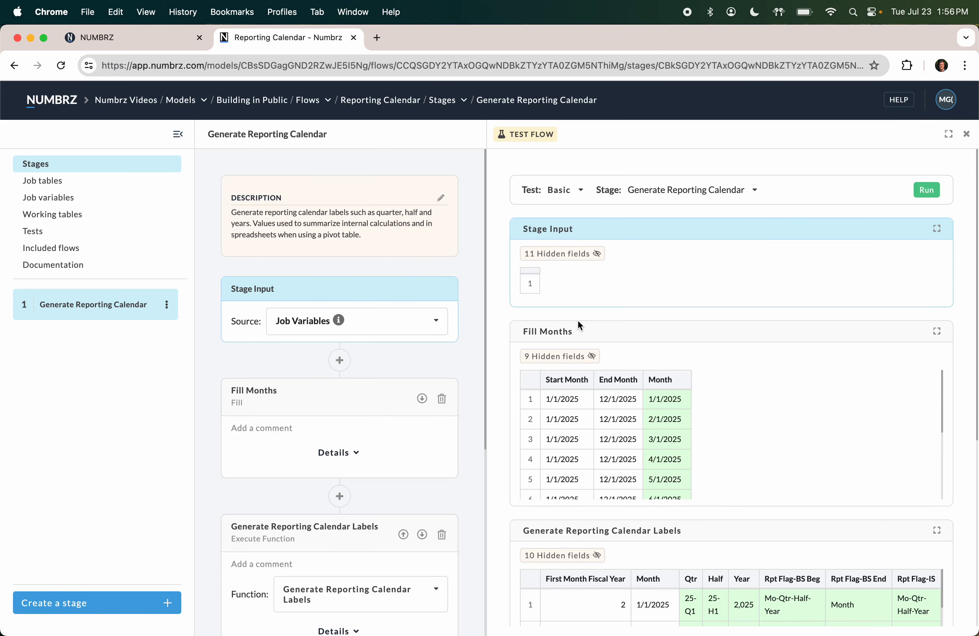
pyautogui.click(63, 202)
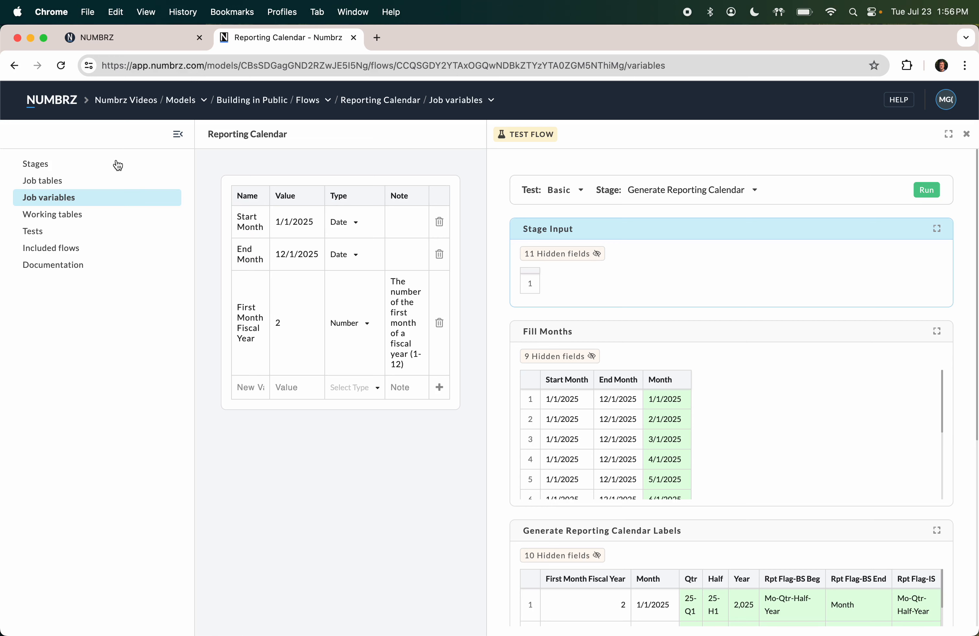
pyautogui.click(14, 65)
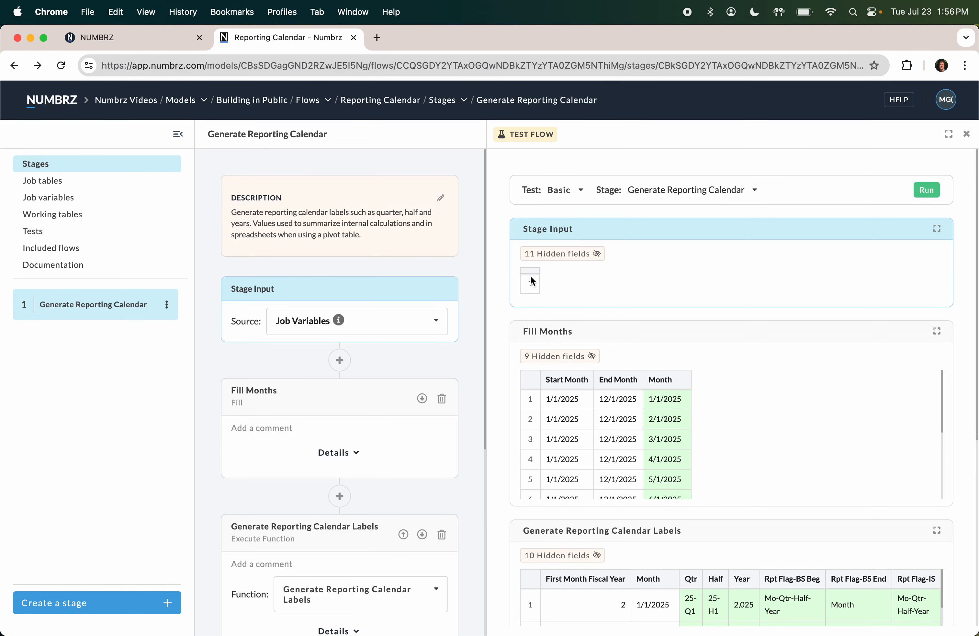
# Examine the test results of Fill Months and Generate Reporting Calendar Labels, comparing the months with their quarter labels.
pyautogui.scroll(-2, 595, 349)
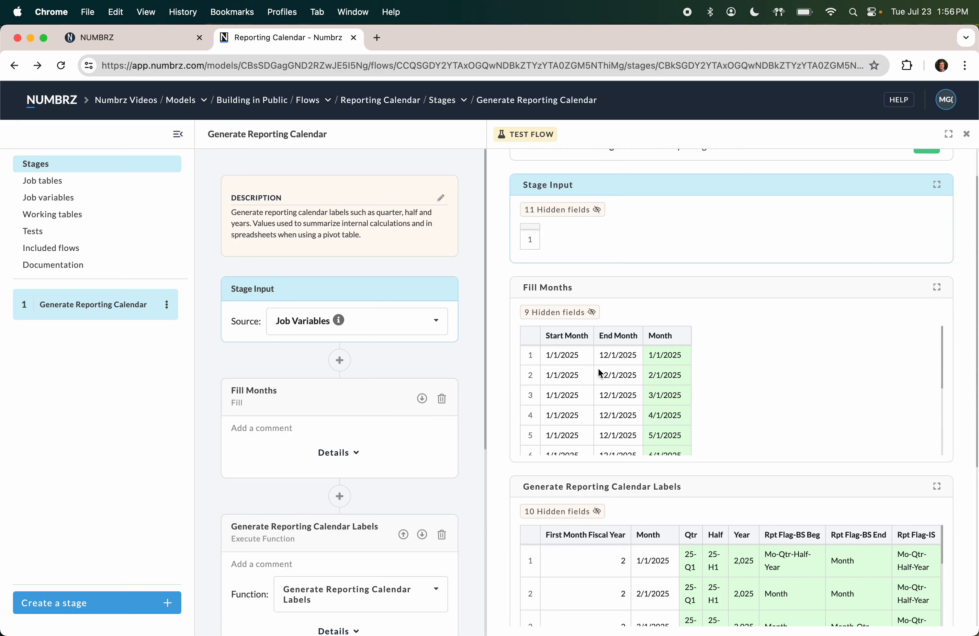
pyautogui.scroll(-5, 576, 413)
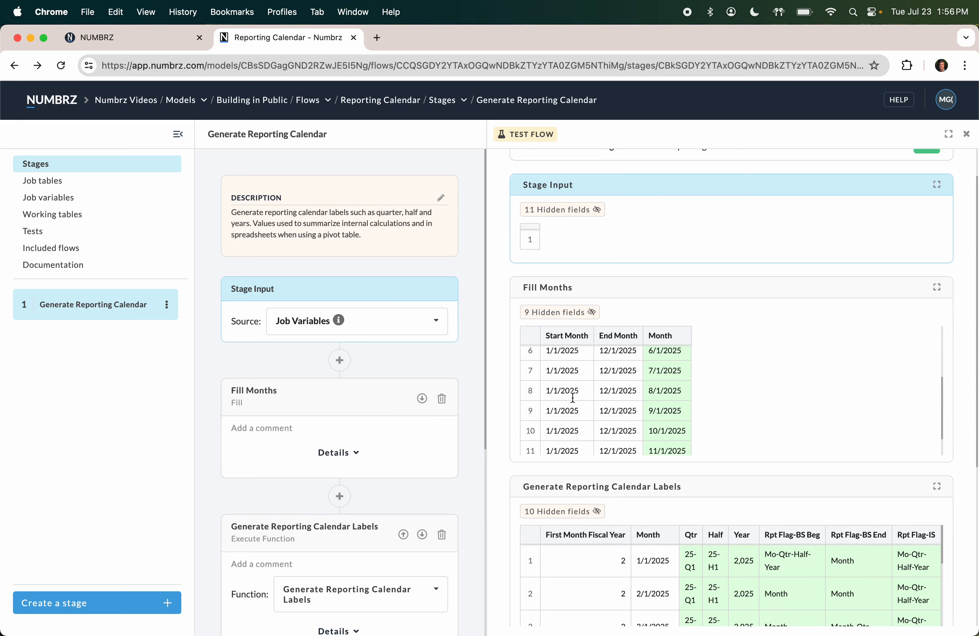
pyautogui.scroll(5, 566, 380)
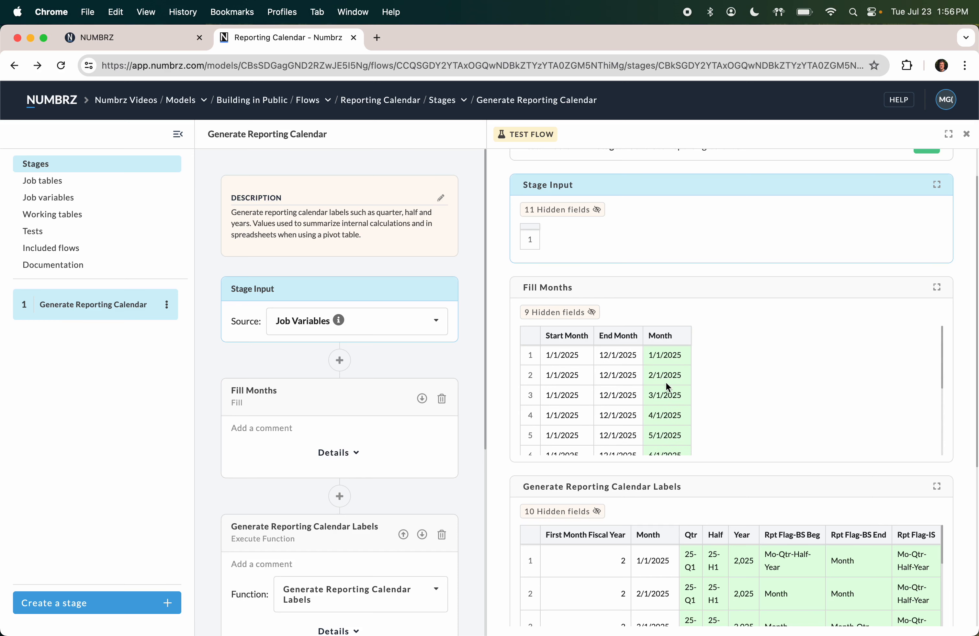
pyautogui.scroll(-4, 665, 382)
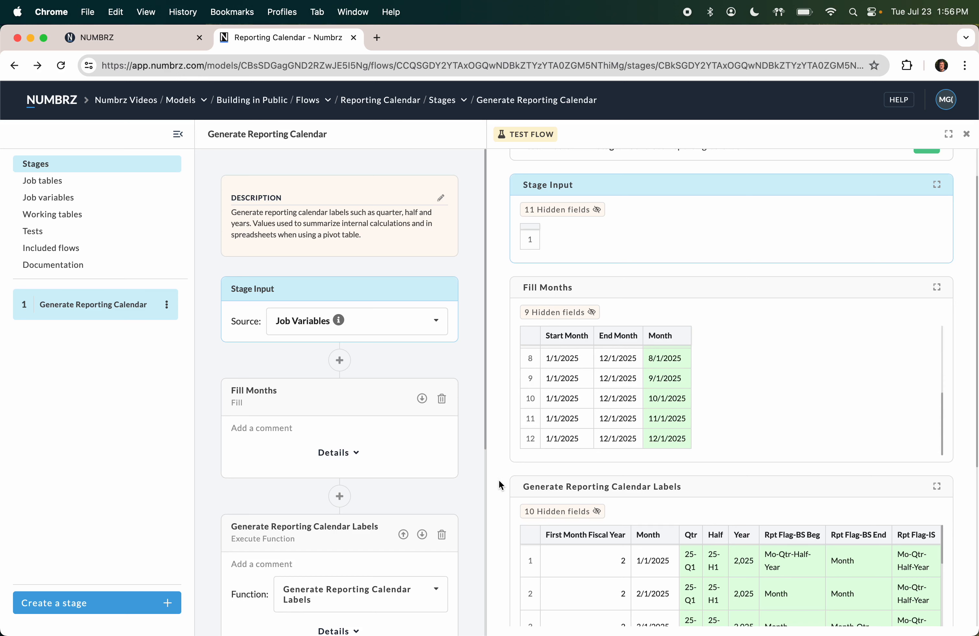
pyautogui.scroll(-5, 498, 480)
pyautogui.scroll(-5, 416, 389)
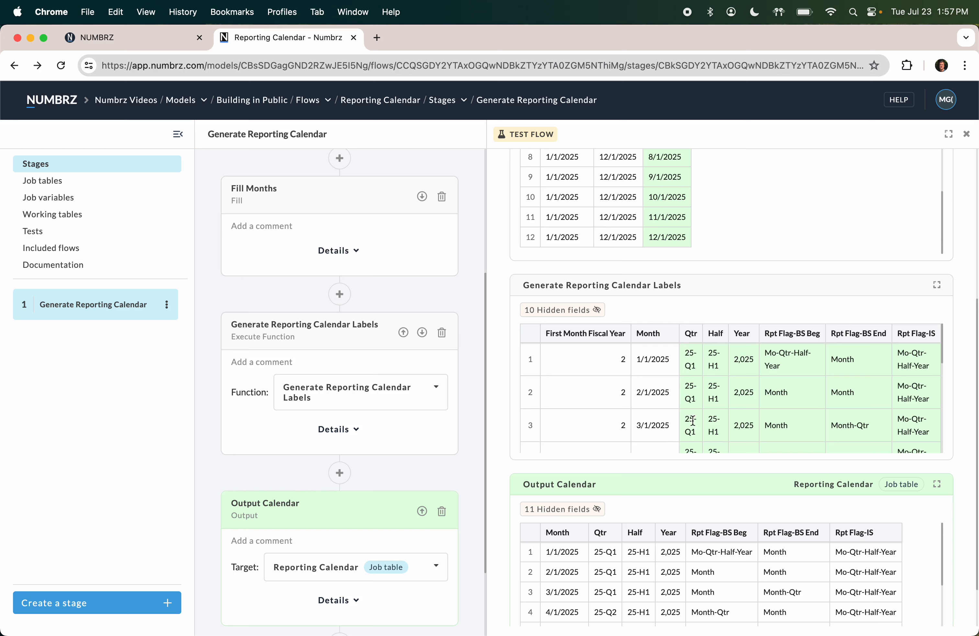
pyautogui.scroll(-2, 694, 422)
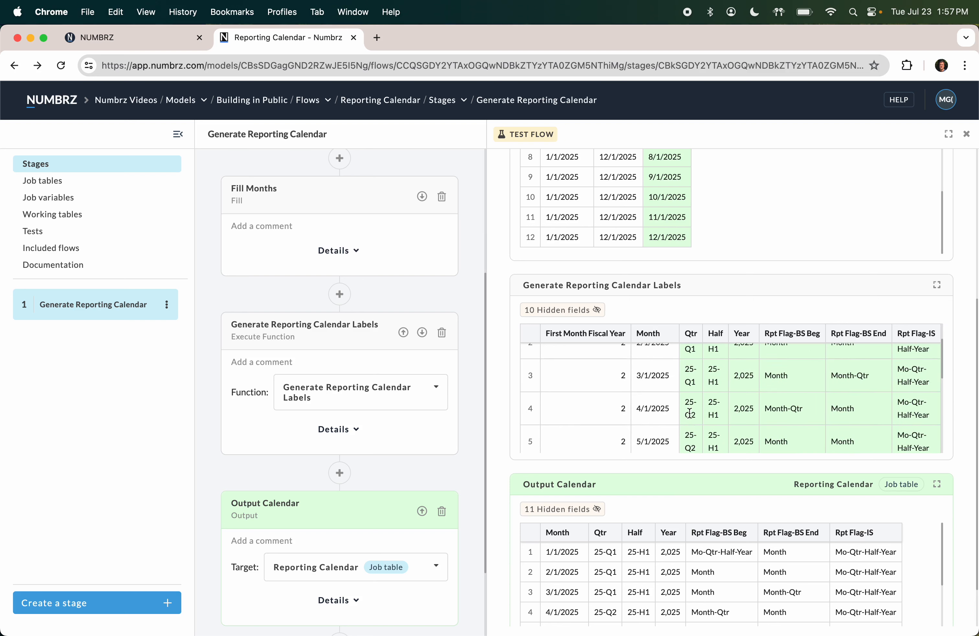
pyautogui.scroll(-1, 689, 431)
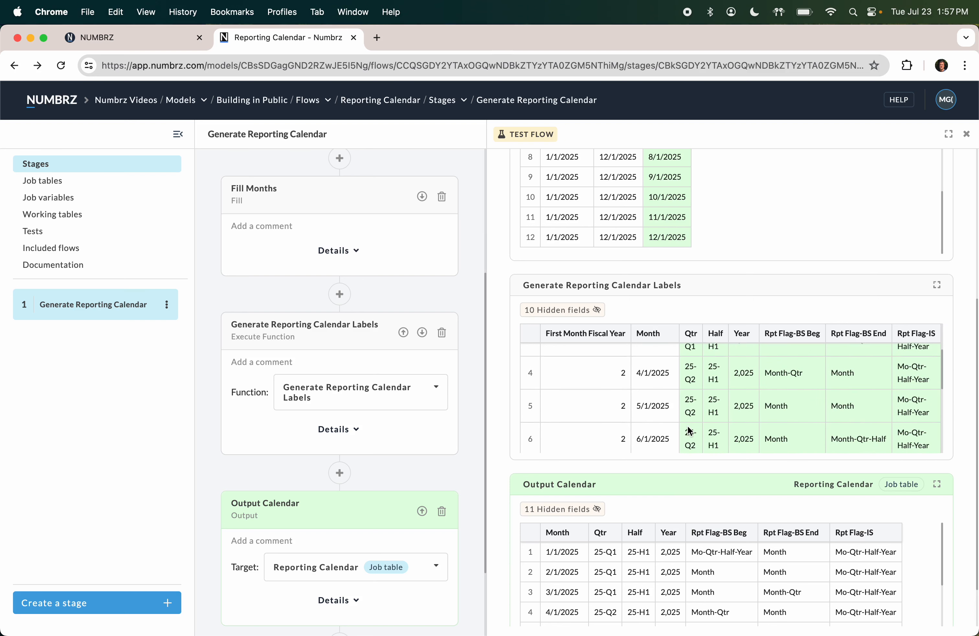
pyautogui.scroll(-1, 688, 431)
pyautogui.scroll(5, 666, 393)
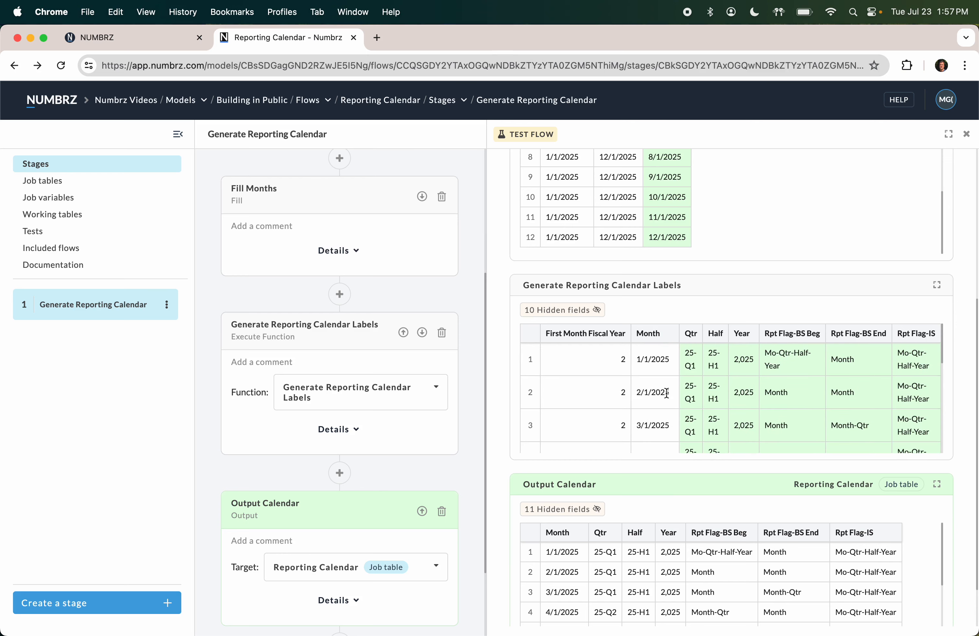
# Open the Generate Reporting Calendar Labels function and trace the links of its Date input and its Qtr, Half and Year outputs.
pyautogui.click(316, 388)
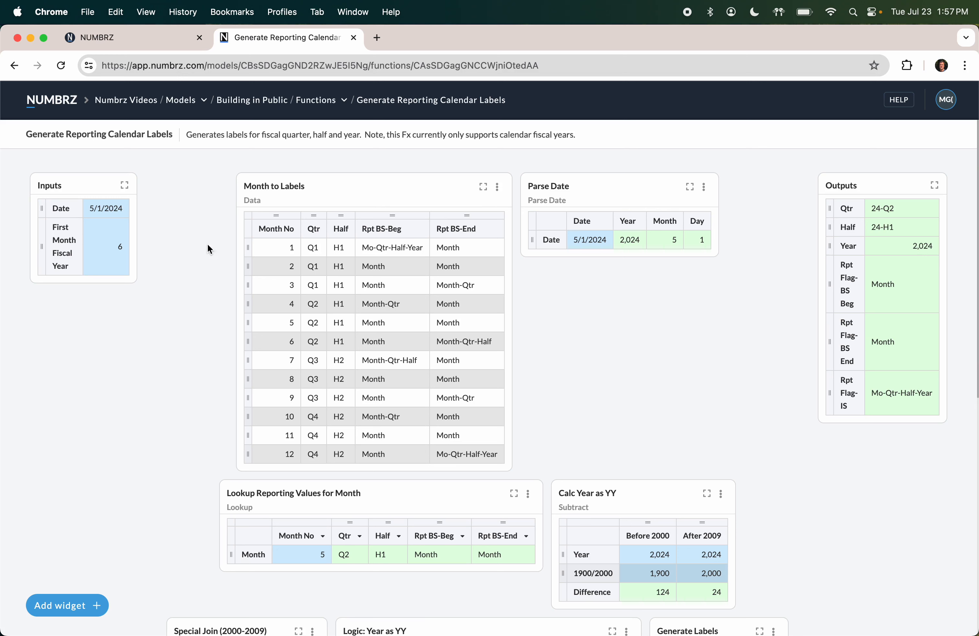
pyautogui.click(114, 210)
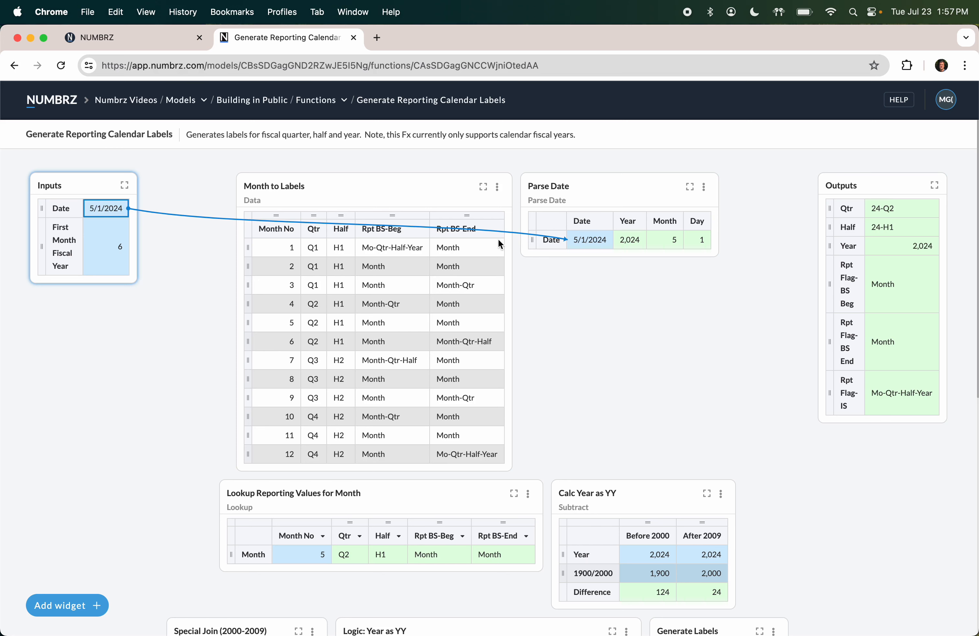
pyautogui.click(895, 209)
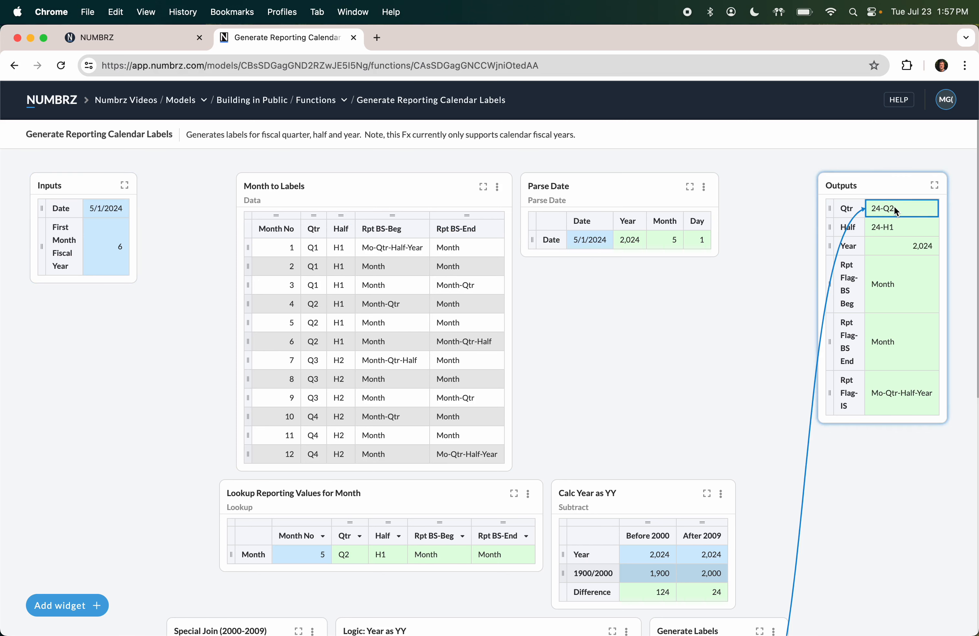
pyautogui.click(891, 226)
pyautogui.click(894, 250)
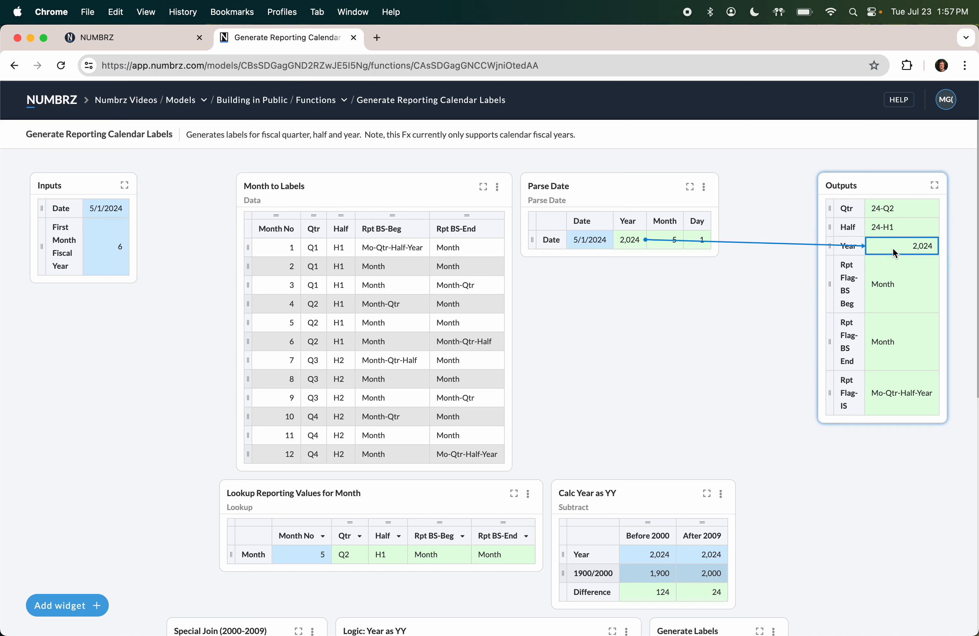
pyautogui.click(879, 206)
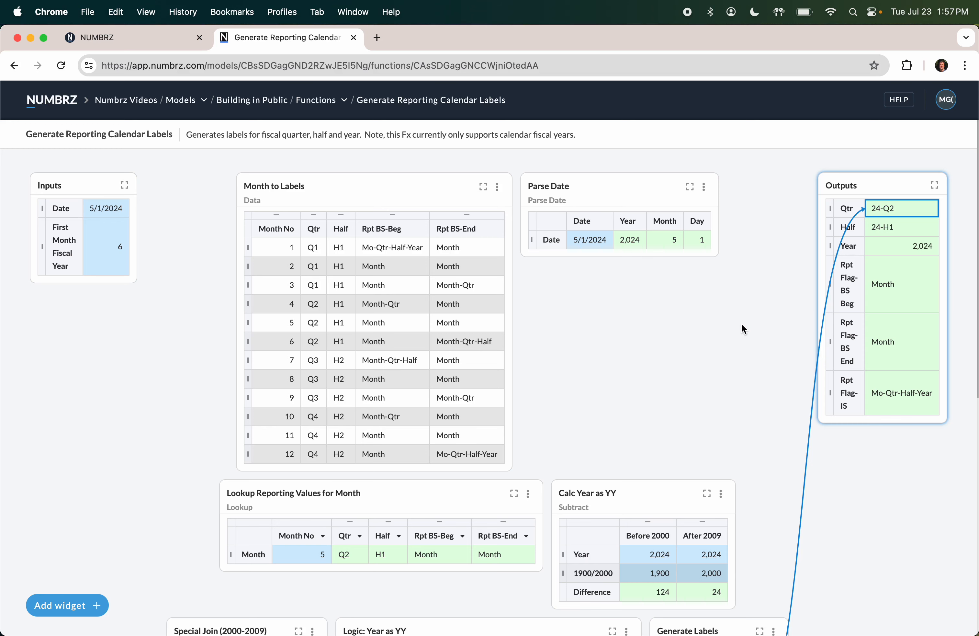
# Examine the function's lower widgets and trace how the Date input and the Qtr, Half and Year outputs connect to them.
pyautogui.scroll(-5, 742, 324)
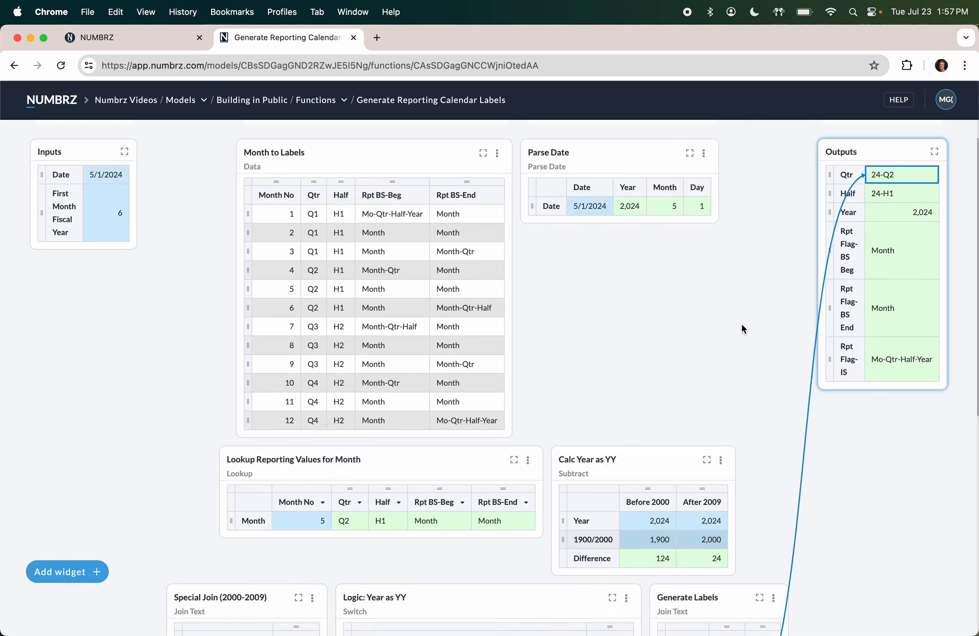
pyautogui.scroll(-4, 743, 329)
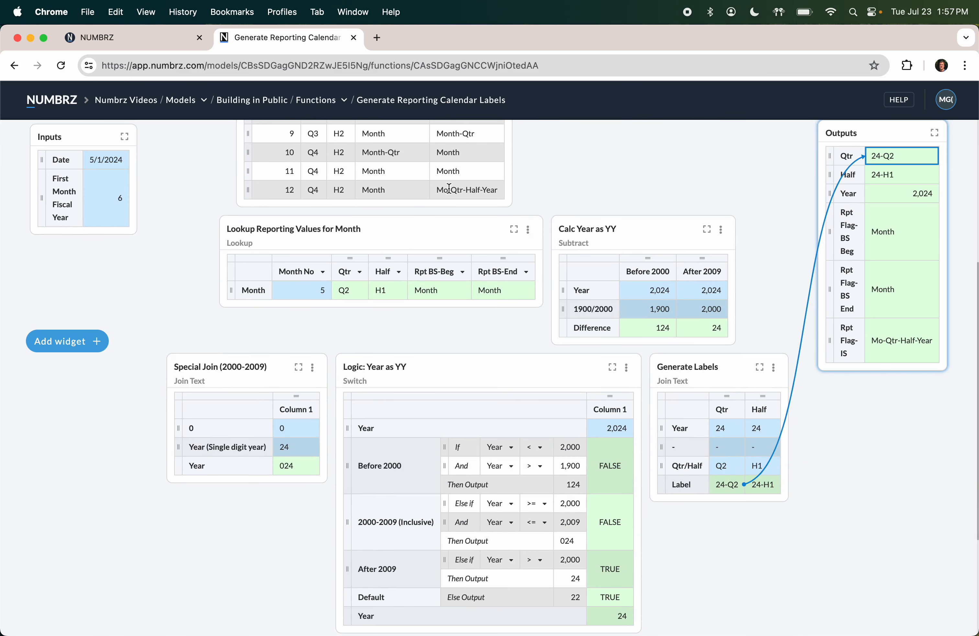
pyautogui.click(111, 159)
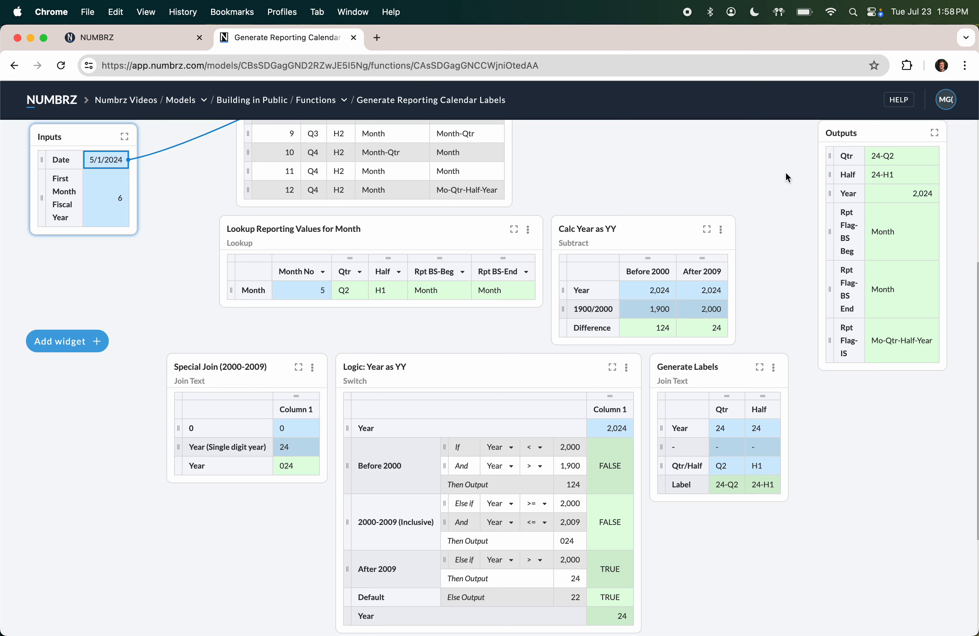
pyautogui.click(895, 159)
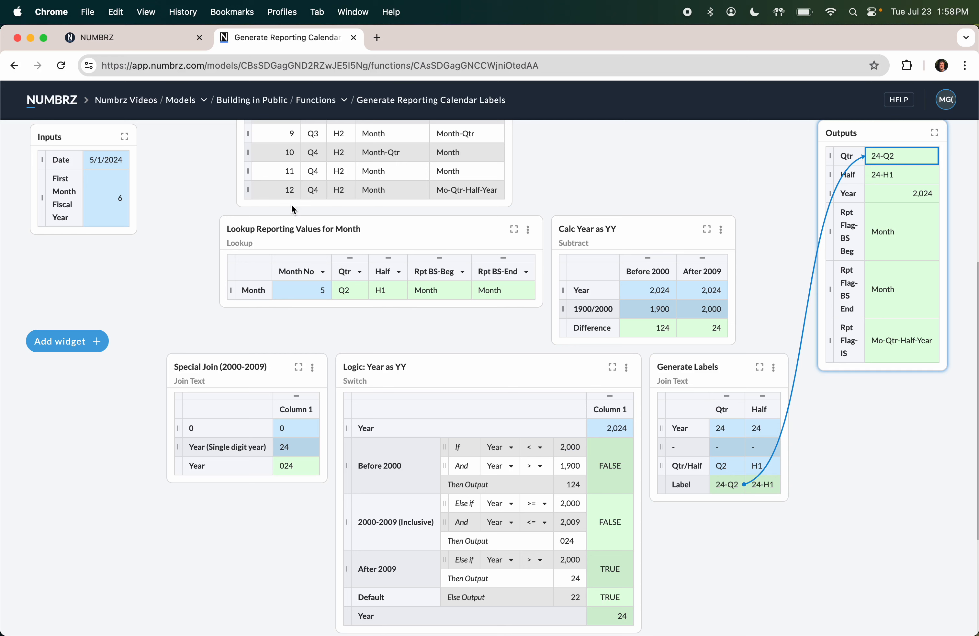
pyautogui.click(894, 169)
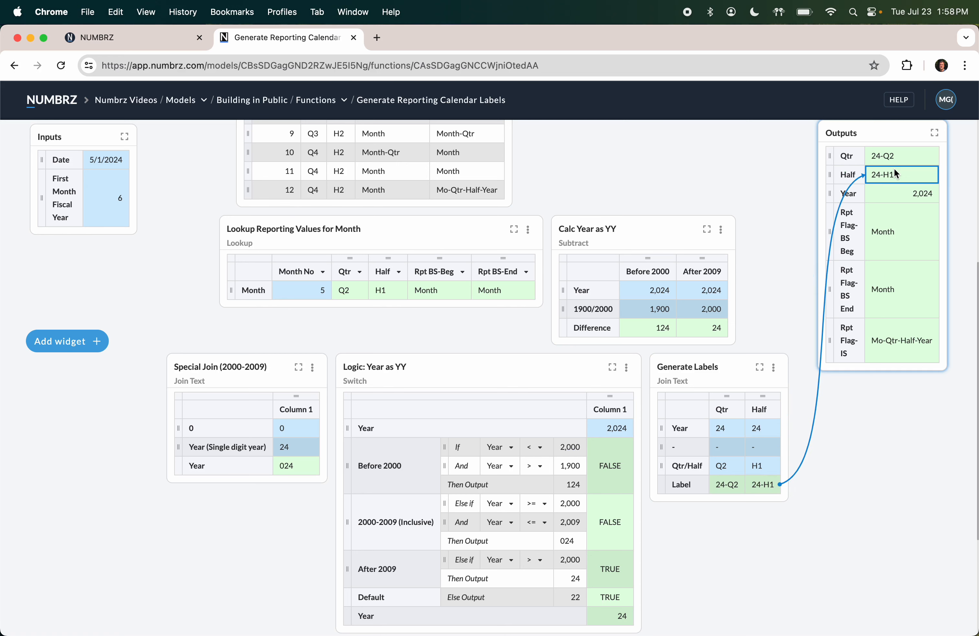
pyautogui.click(897, 196)
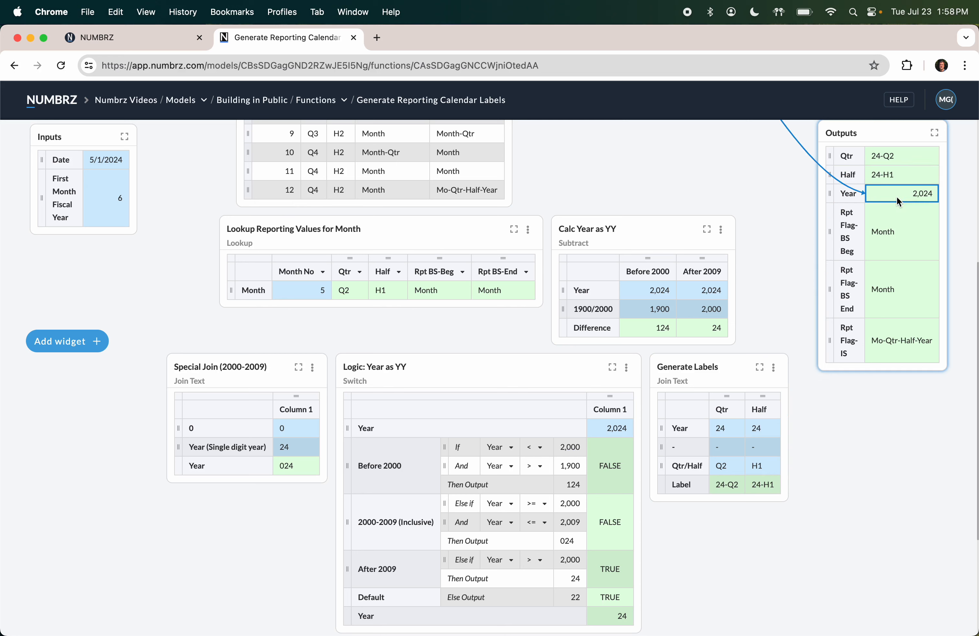
pyautogui.click(890, 159)
# Trace the Qtr label in Generate Labels through its year, dash and quarter parts back to the year logic and month lookup.
pyautogui.moveTo(826, 322)
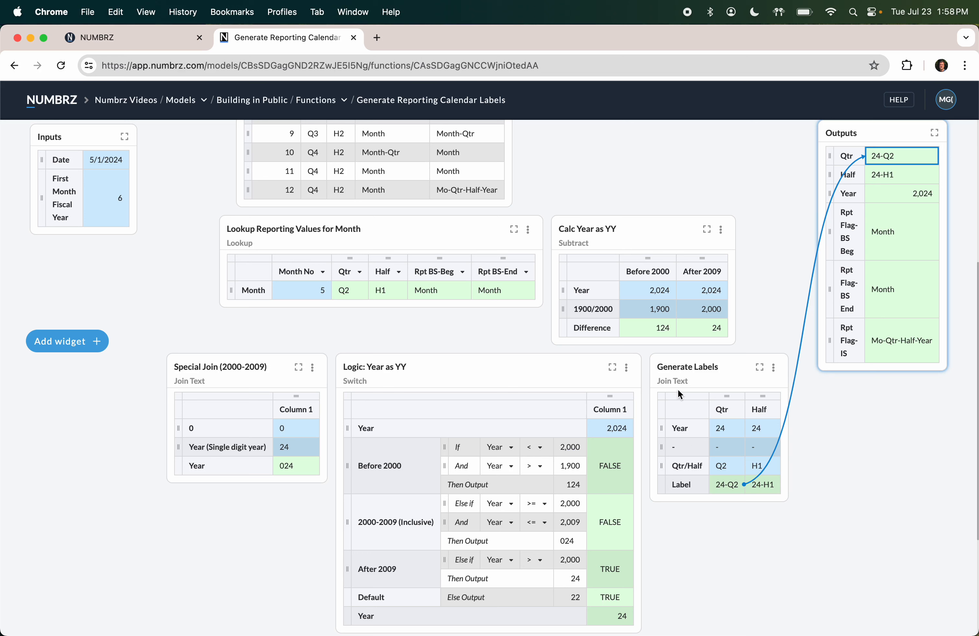
pyautogui.click(728, 482)
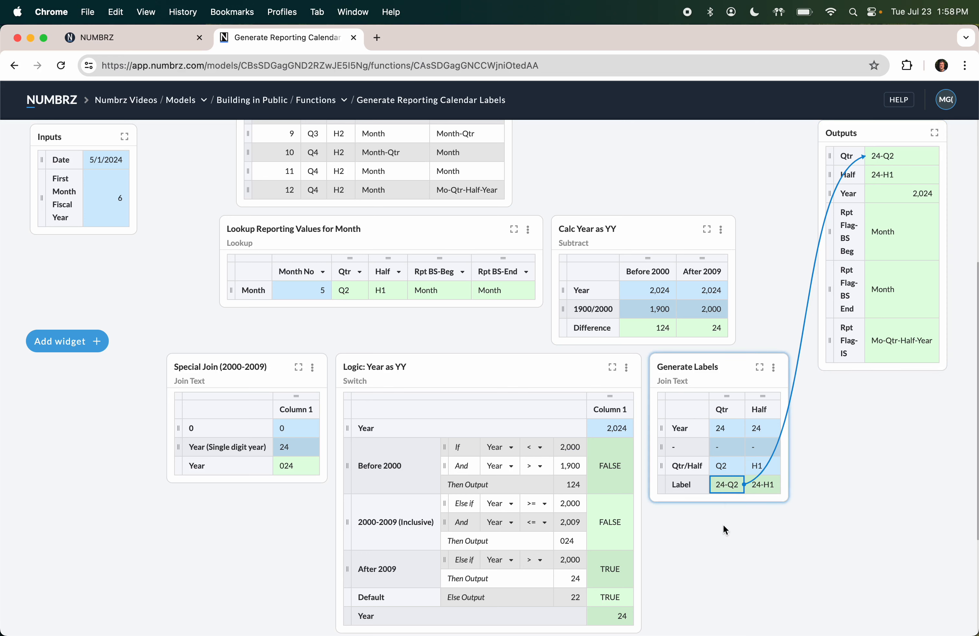
pyautogui.click(720, 428)
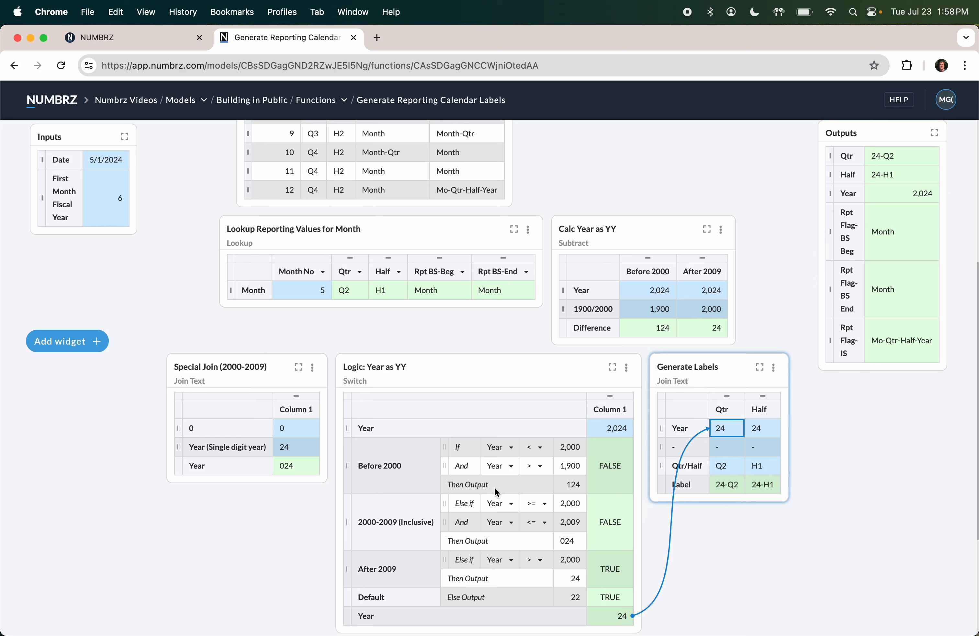
pyautogui.moveTo(443, 451)
pyautogui.click(604, 431)
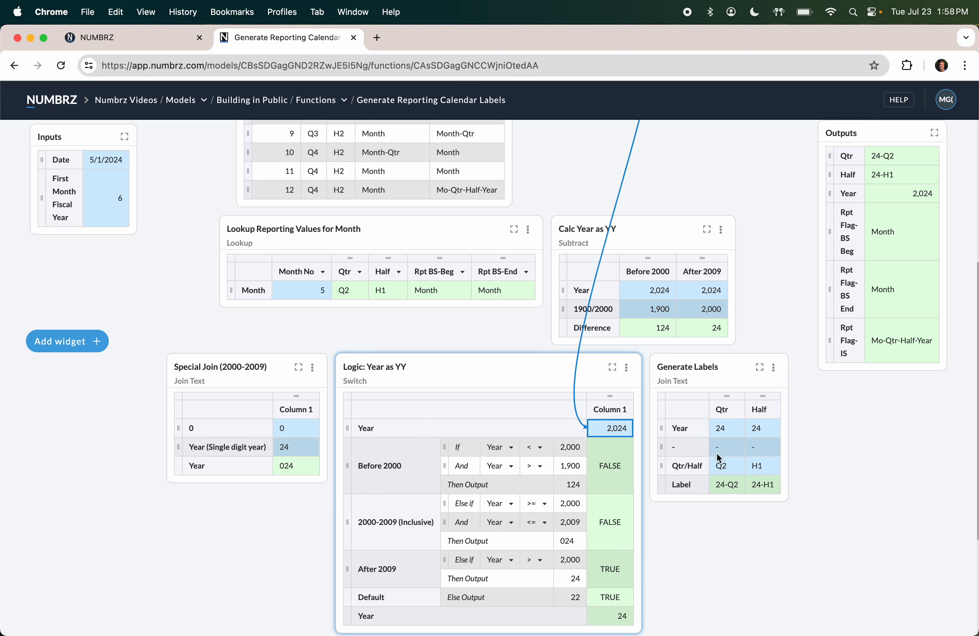
pyautogui.click(721, 429)
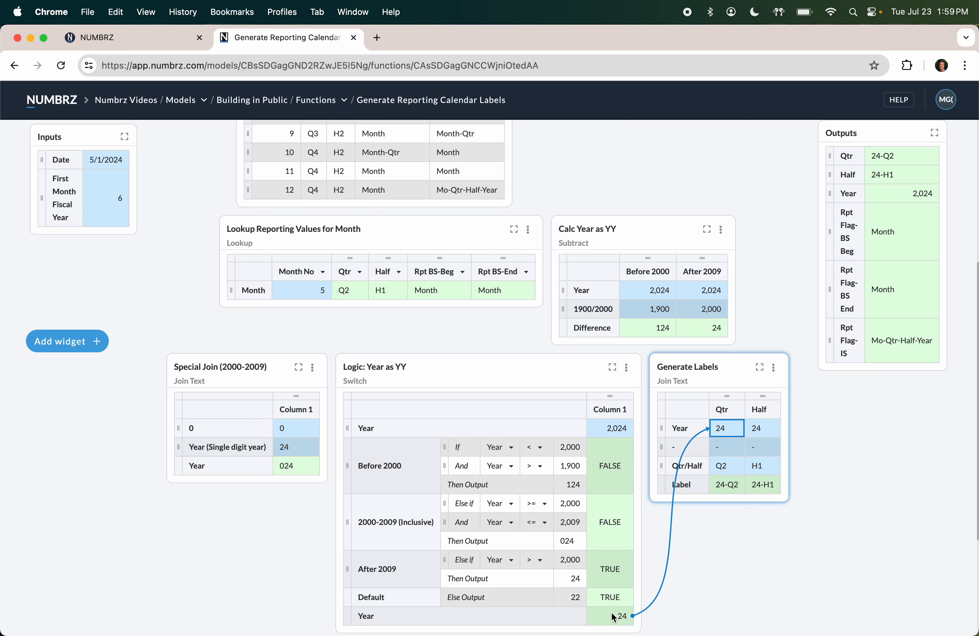
pyautogui.click(723, 450)
pyautogui.moveTo(662, 450)
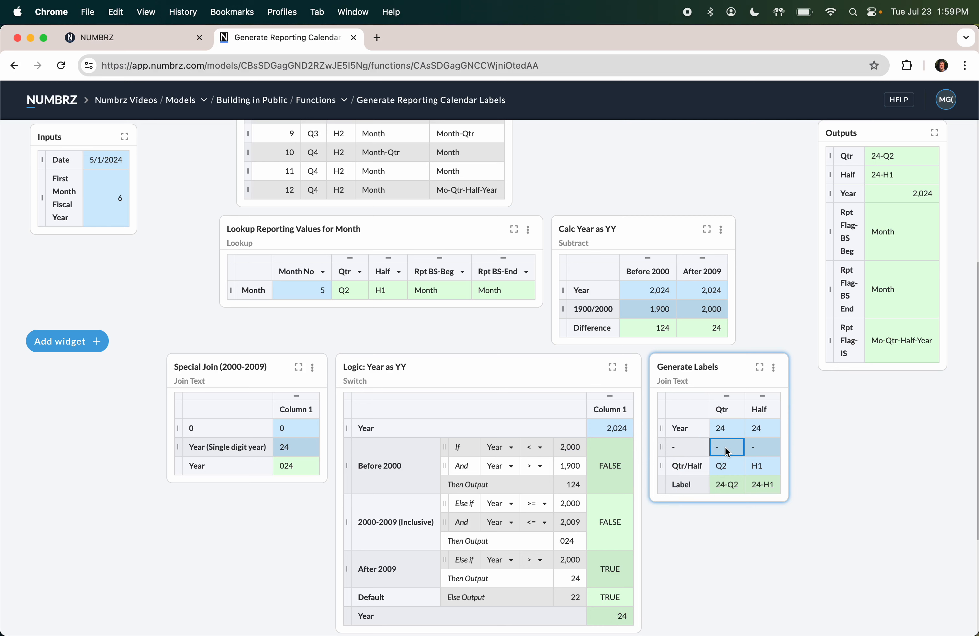
pyautogui.click(727, 467)
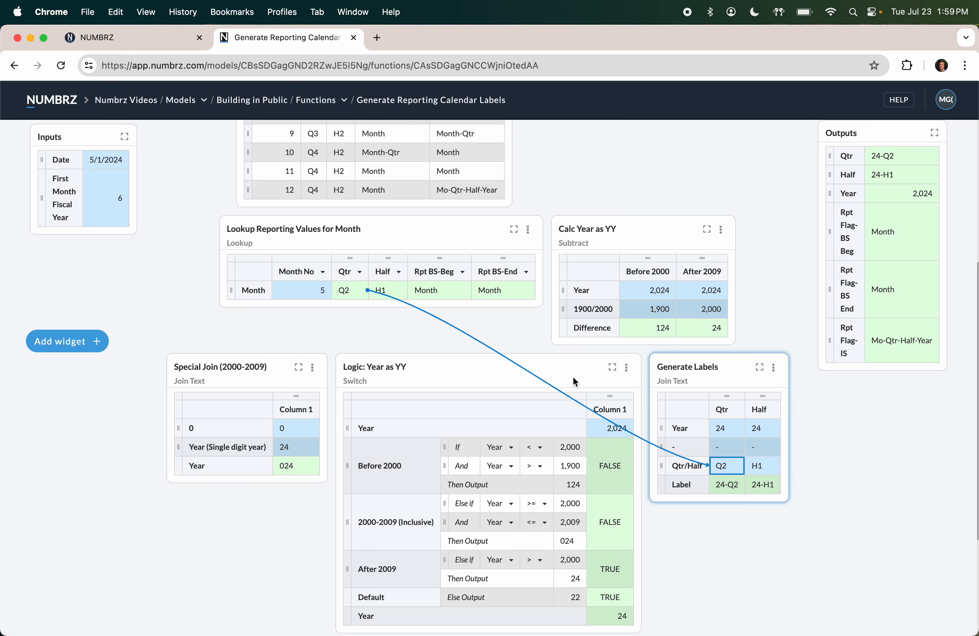
pyautogui.scroll(3, 574, 378)
pyautogui.scroll(2, 471, 388)
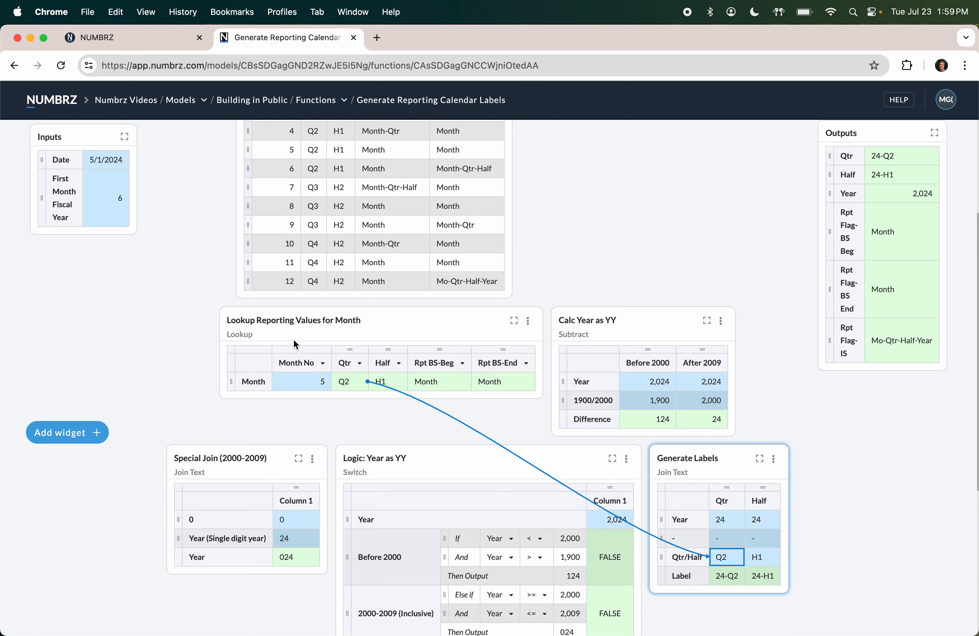
# Trace the Month No input of Lookup Reporting Values for Month back to Parse Date and the function's Date input.
pyautogui.scroll(3, 268, 340)
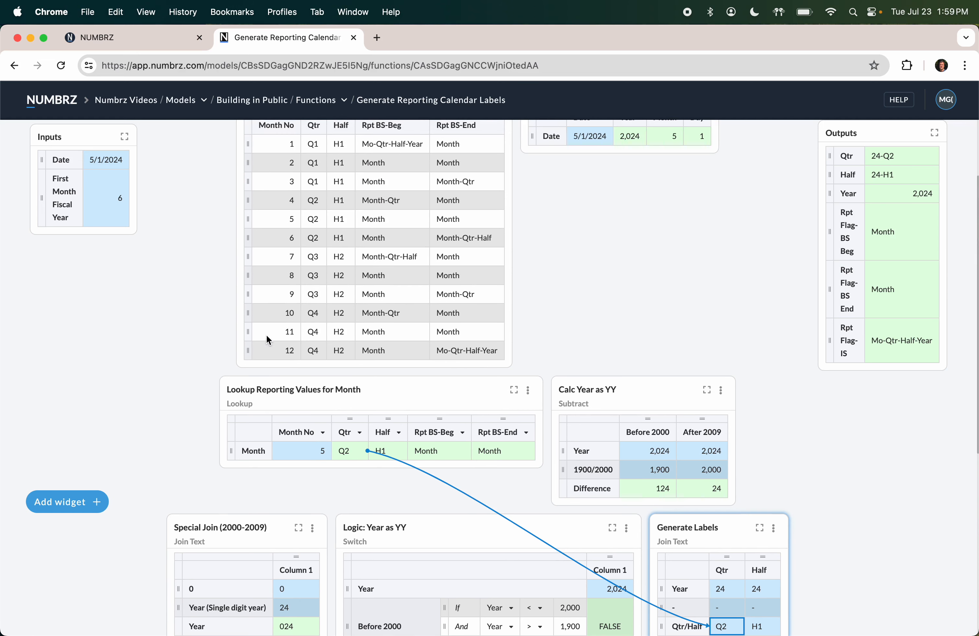
pyautogui.click(305, 448)
pyautogui.scroll(2, 491, 385)
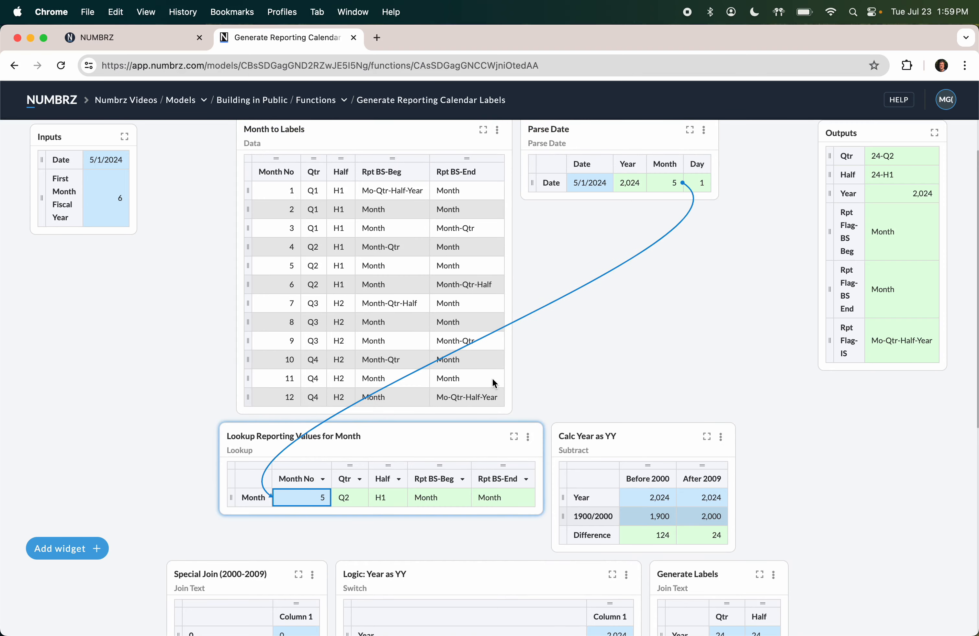
pyautogui.click(105, 160)
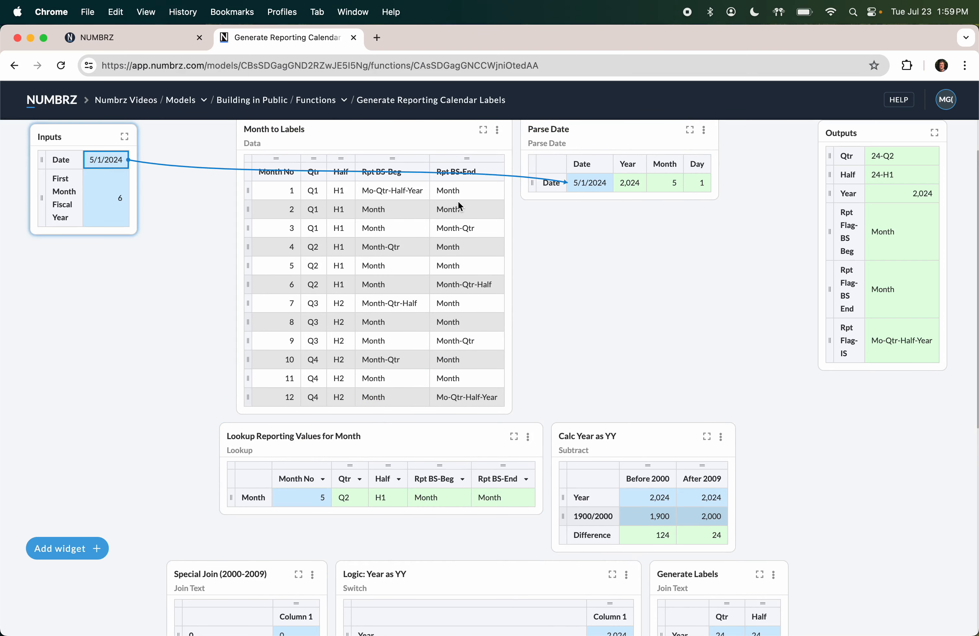
pyautogui.scroll(1, 495, 153)
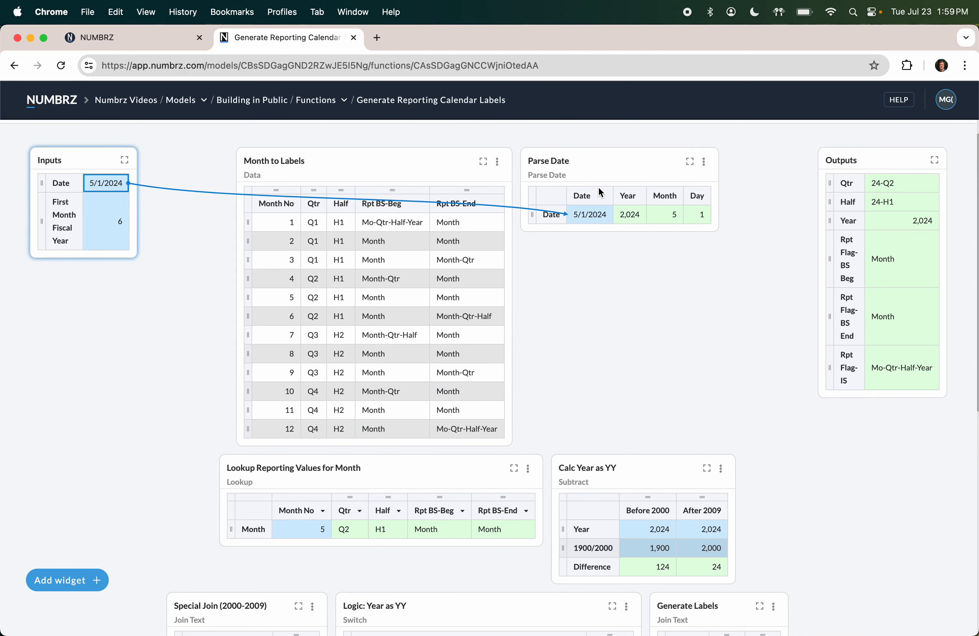
# Inspect the Date, Year, Month and Day cells of Parse Date and trace where each one connects.
pyautogui.click(583, 214)
pyautogui.click(636, 217)
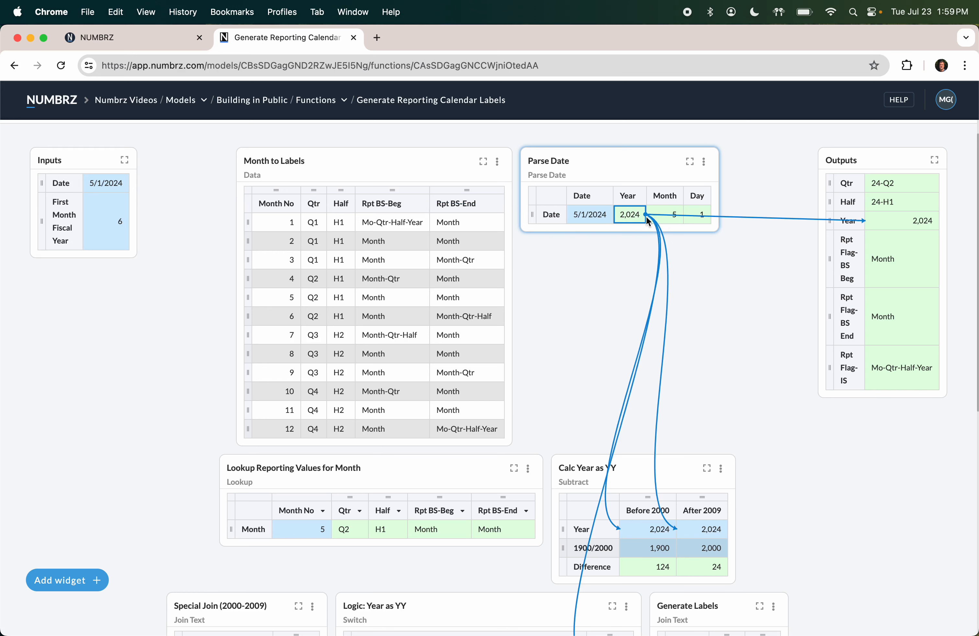
pyautogui.click(671, 217)
pyautogui.click(699, 218)
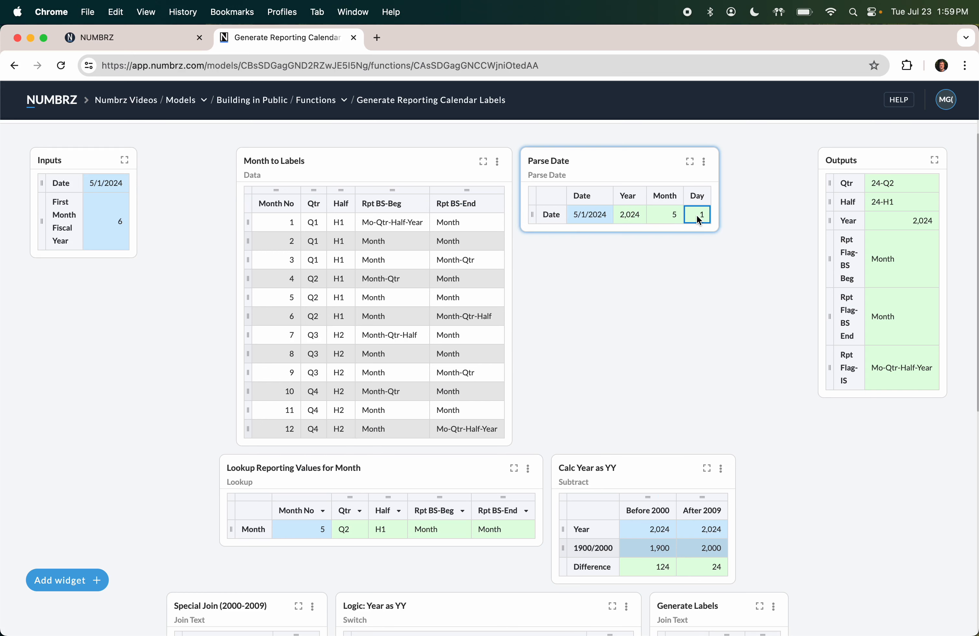
pyautogui.click(674, 217)
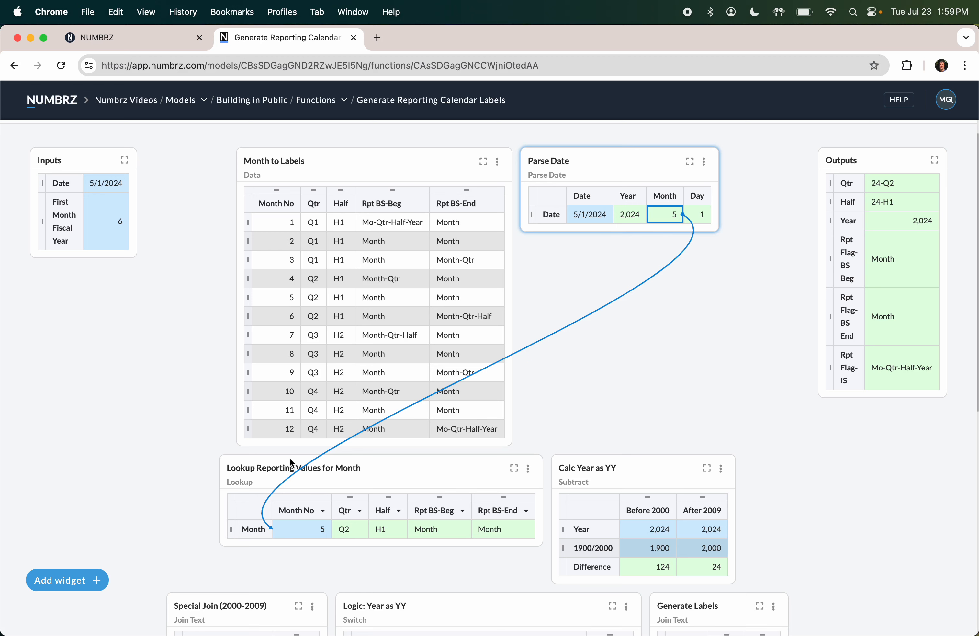
# Check the lookup data and match mode of Lookup Reporting Values for Month, and compare its Month No with the Month to Labels table.
pyautogui.click(514, 468)
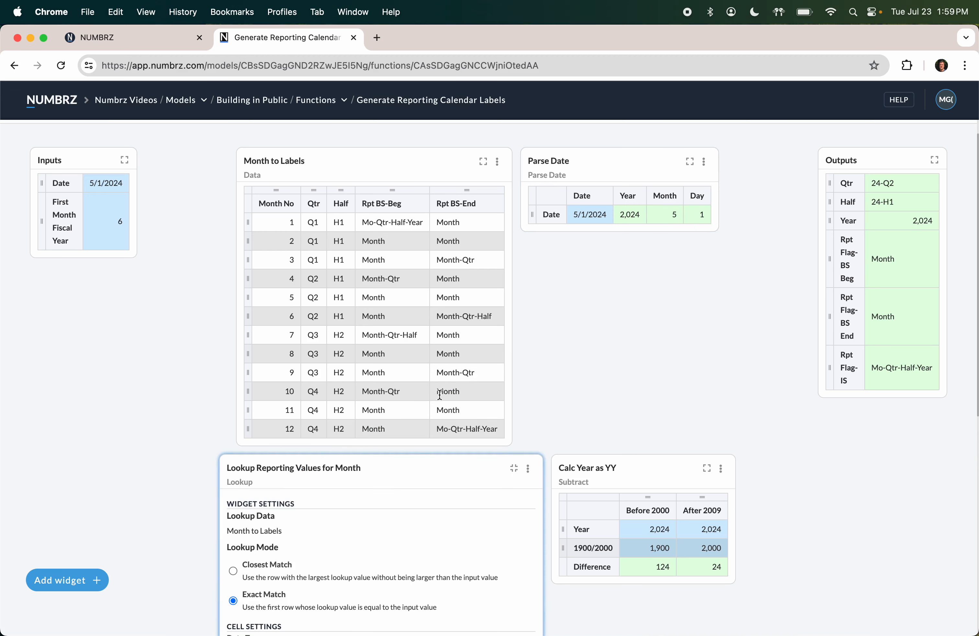
pyautogui.scroll(-5, 399, 487)
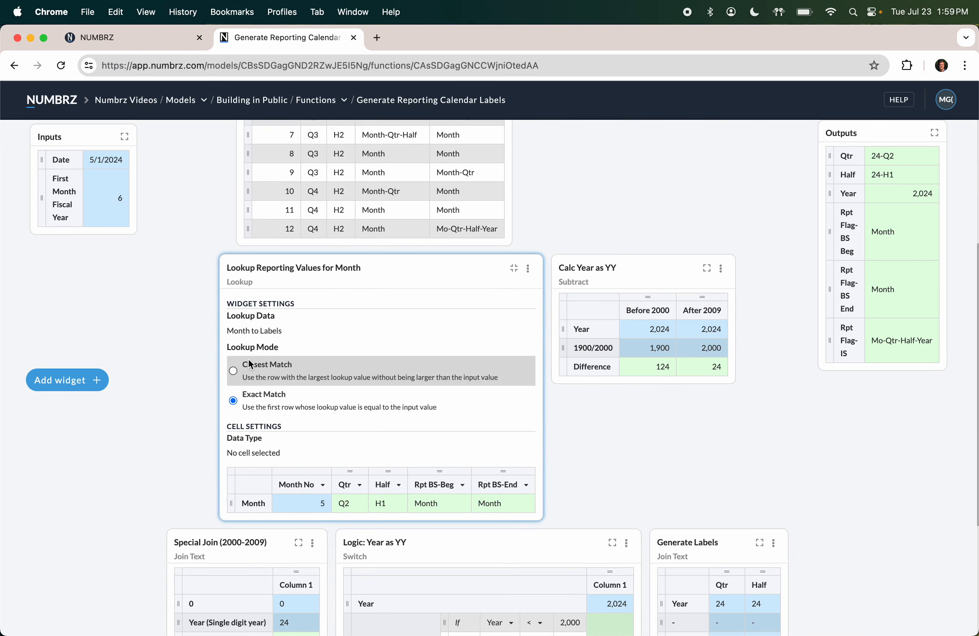
pyautogui.click(514, 269)
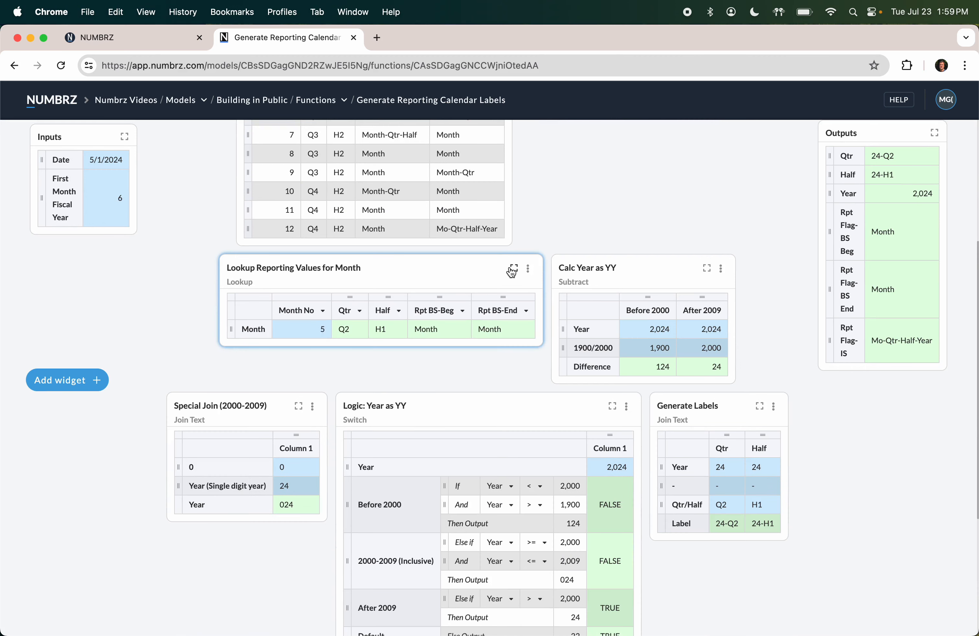
pyautogui.click(311, 329)
pyautogui.scroll(5, 311, 329)
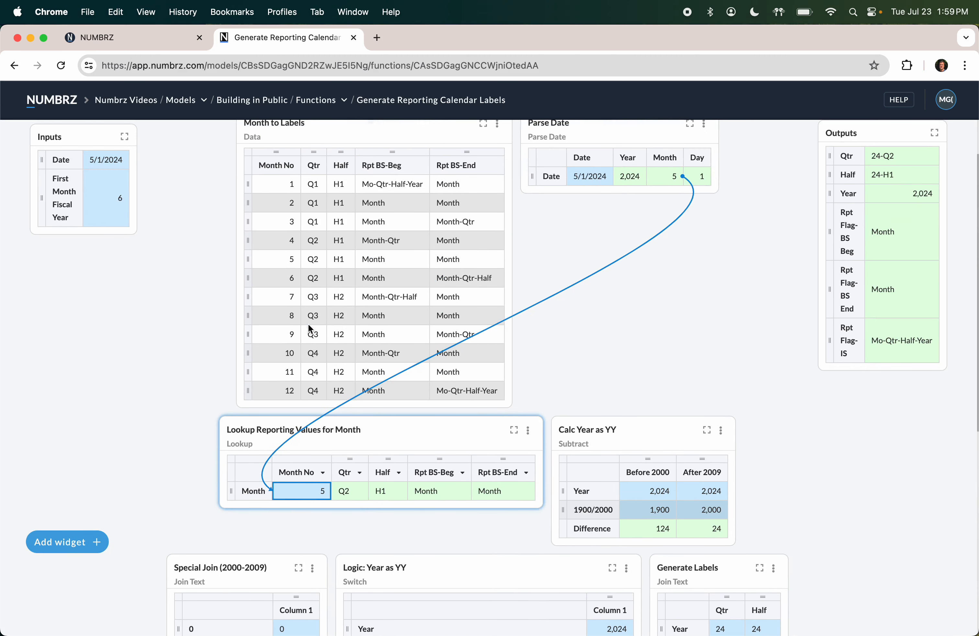
pyautogui.scroll(1, 286, 198)
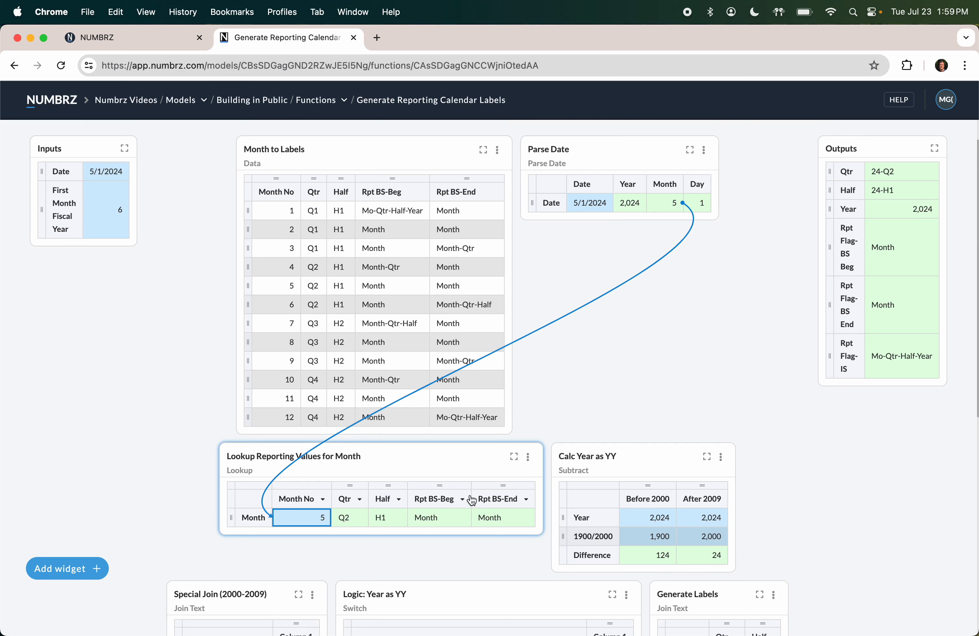
pyautogui.moveTo(516, 485)
# Trace the lookup's Qtr result into Generate Labels and its Qtr label on to the Qtr output.
pyautogui.click(349, 521)
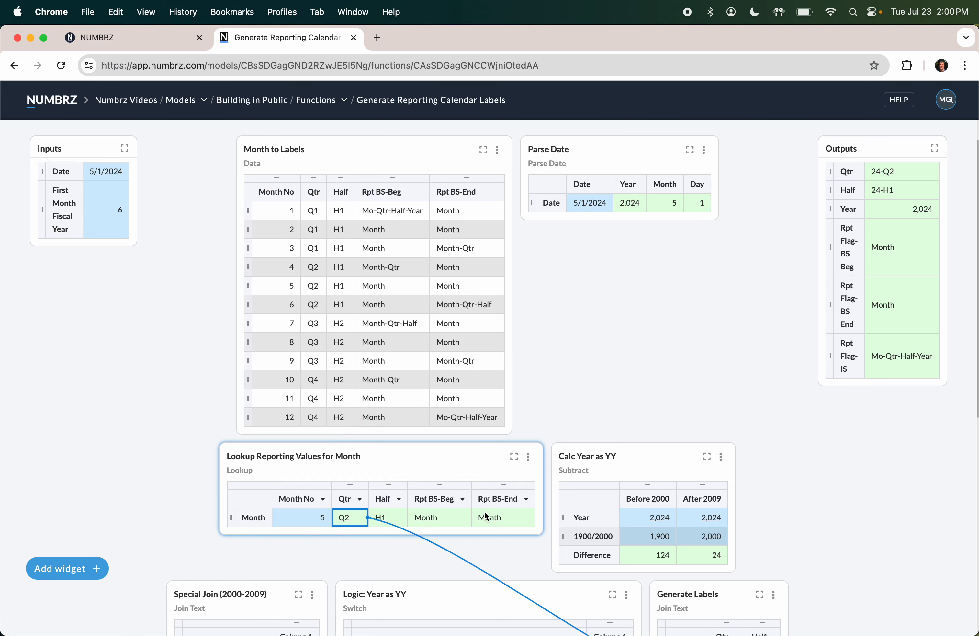
pyautogui.scroll(-8, 487, 519)
pyautogui.scroll(1, 650, 417)
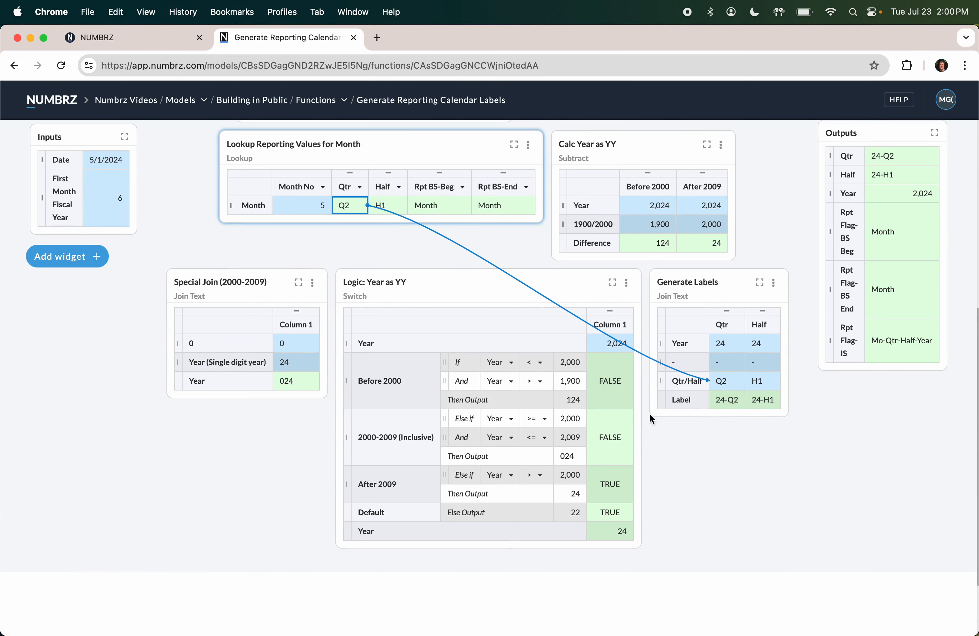
pyautogui.click(727, 379)
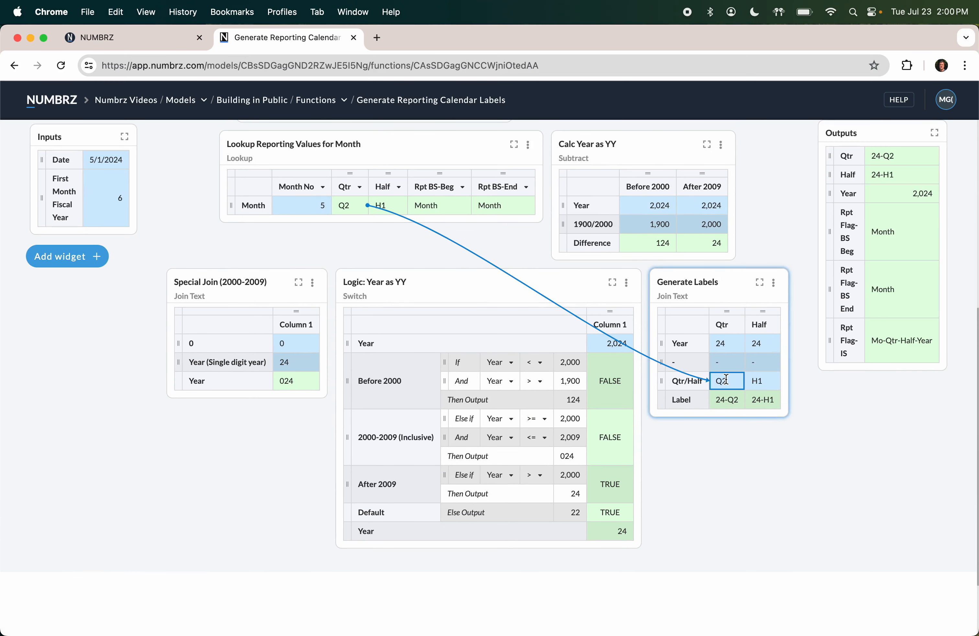
pyautogui.click(731, 400)
pyautogui.scroll(4, 731, 400)
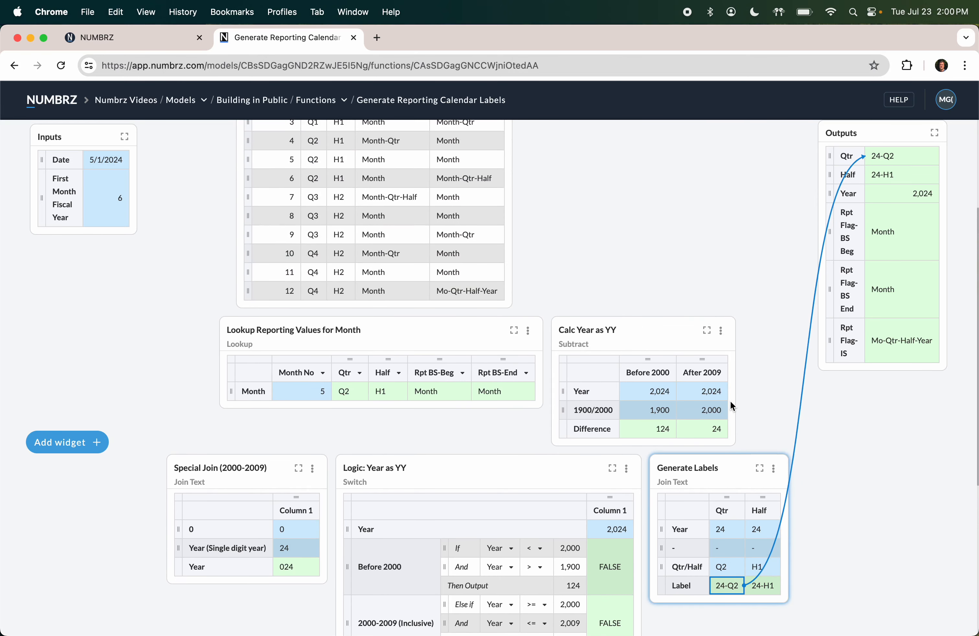
pyautogui.scroll(3, 731, 404)
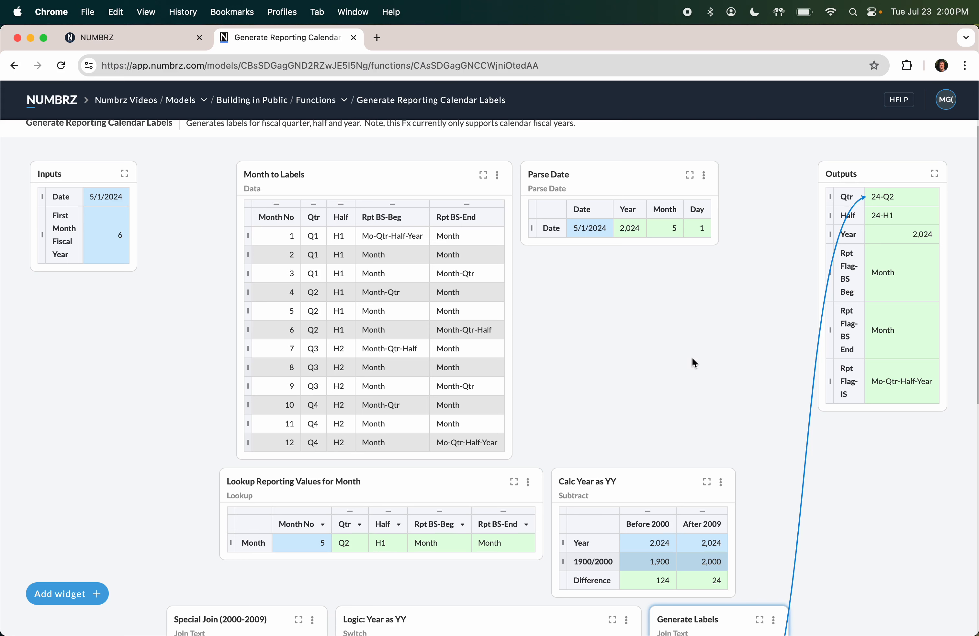
# Examine the month rows in Month to Labels and check the First Month Fiscal Year input for links.
pyautogui.click(392, 291)
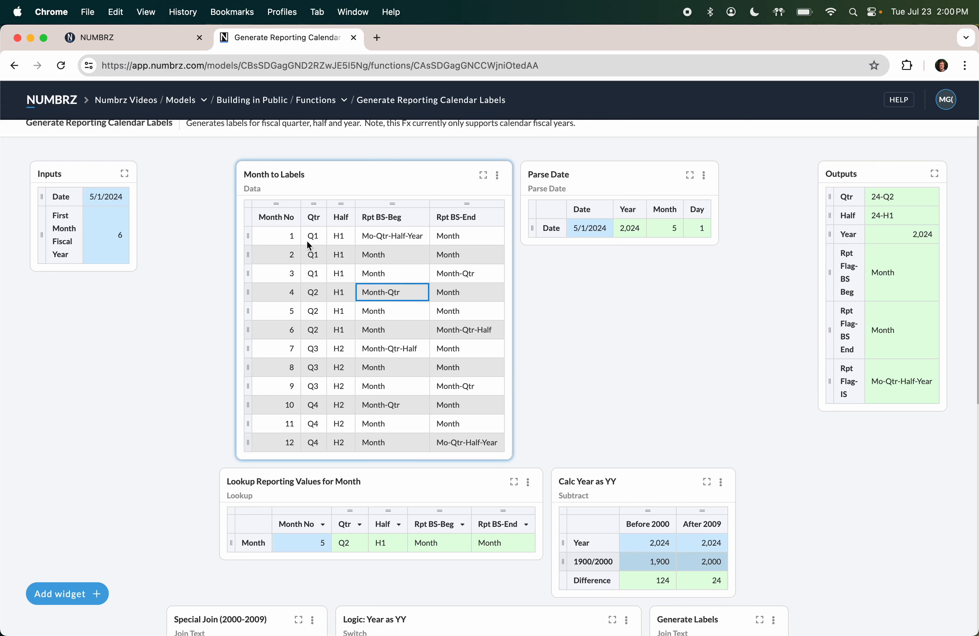
pyautogui.click(291, 239)
pyautogui.click(290, 260)
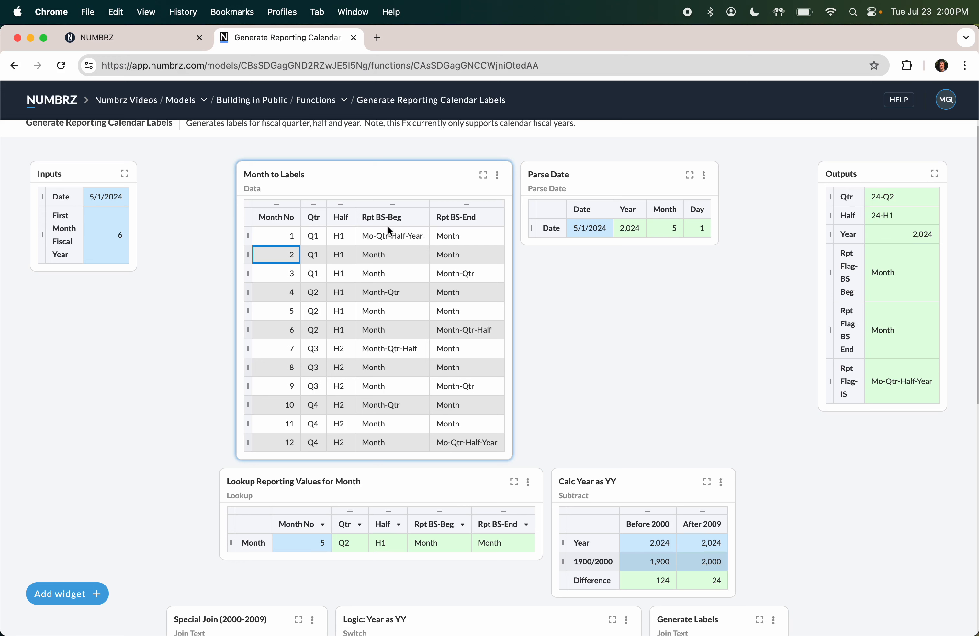
pyautogui.click(114, 235)
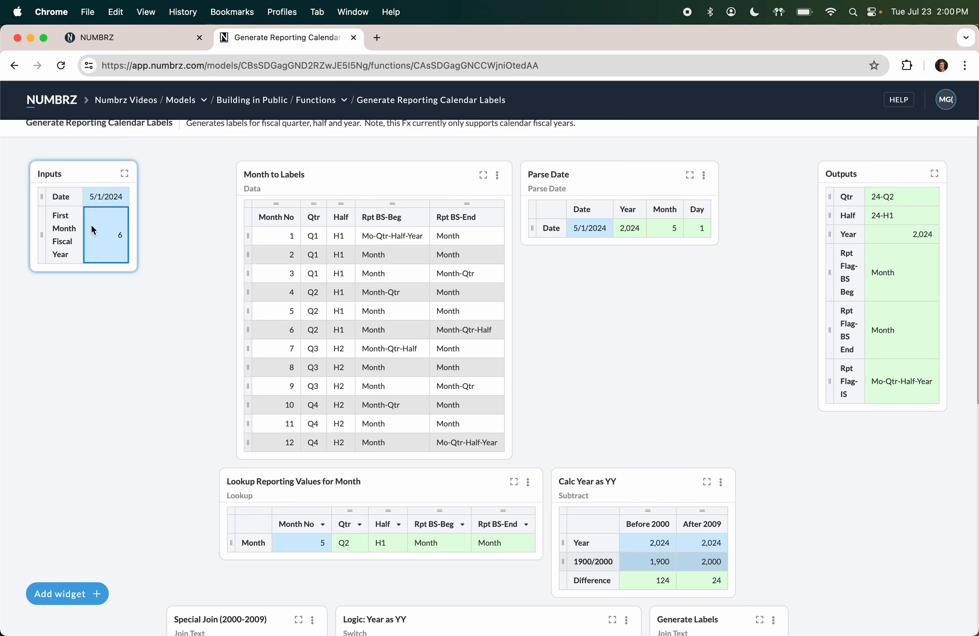
pyautogui.scroll(1, 94, 230)
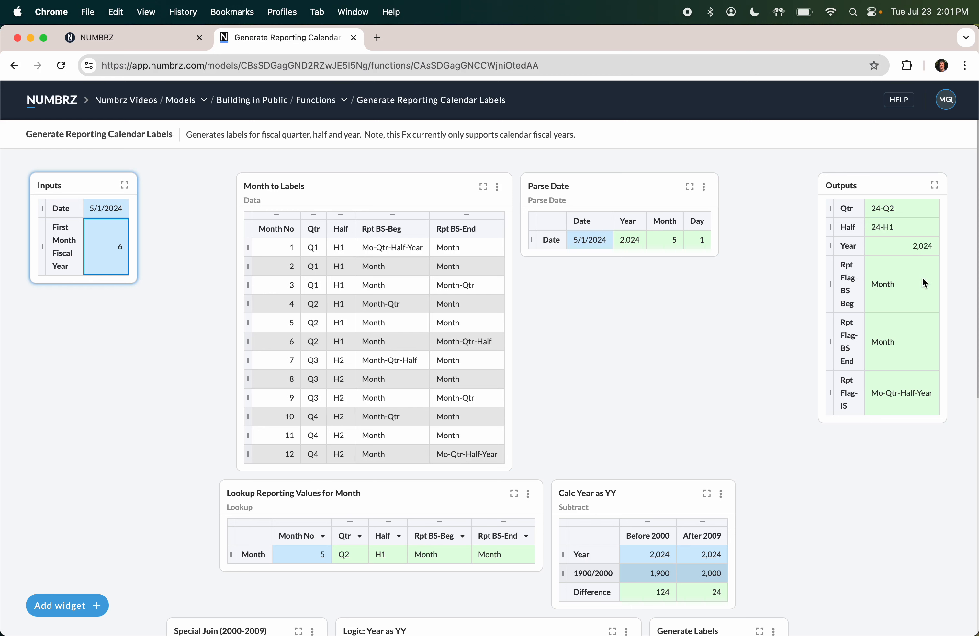
# Trace the Qtr and Year outputs back to the widgets that feed them.
pyautogui.click(889, 210)
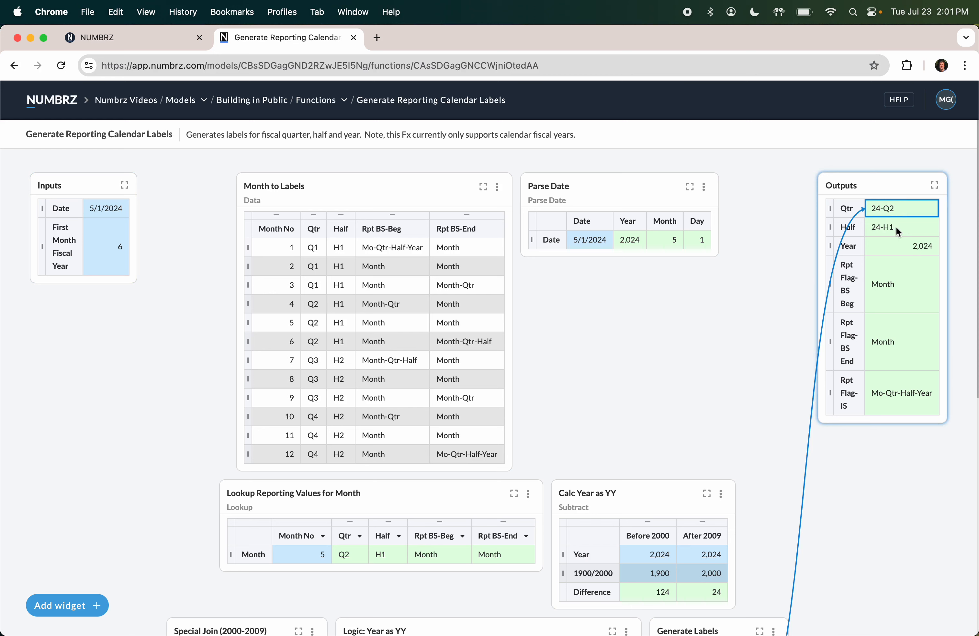
pyautogui.click(884, 247)
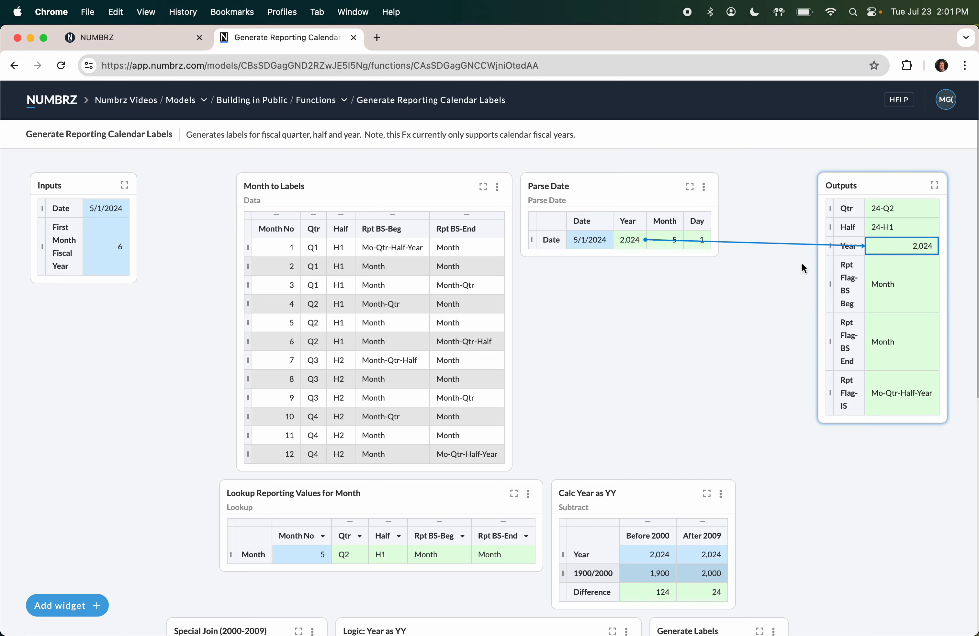
pyautogui.scroll(-1, 758, 332)
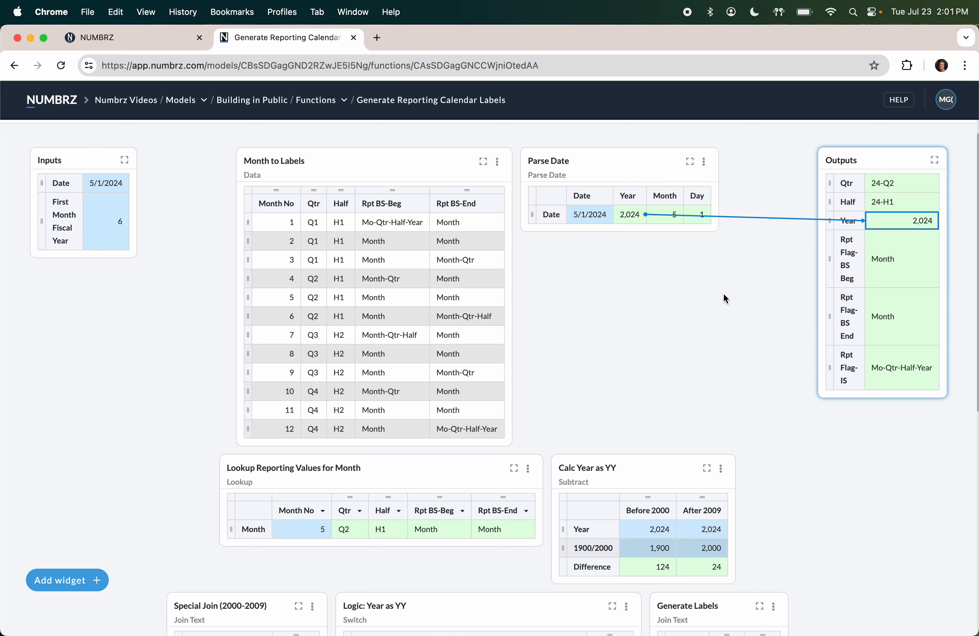
# Read the Key considerations slide in Keynote, and trace the Date input's link to Parse Date in the Chrome function page.
pyautogui.press('super+Tab')
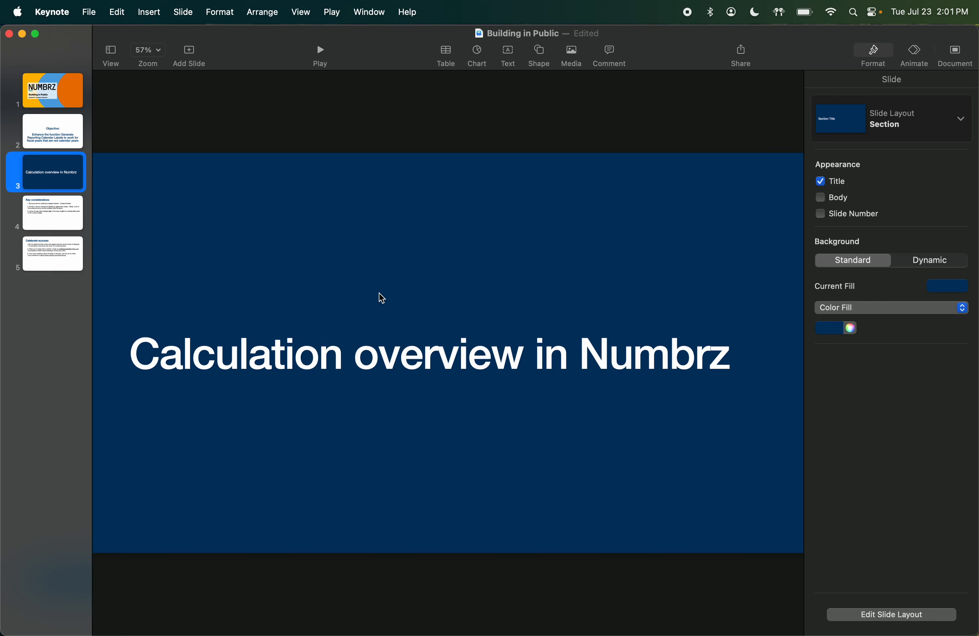
pyautogui.press('Down')
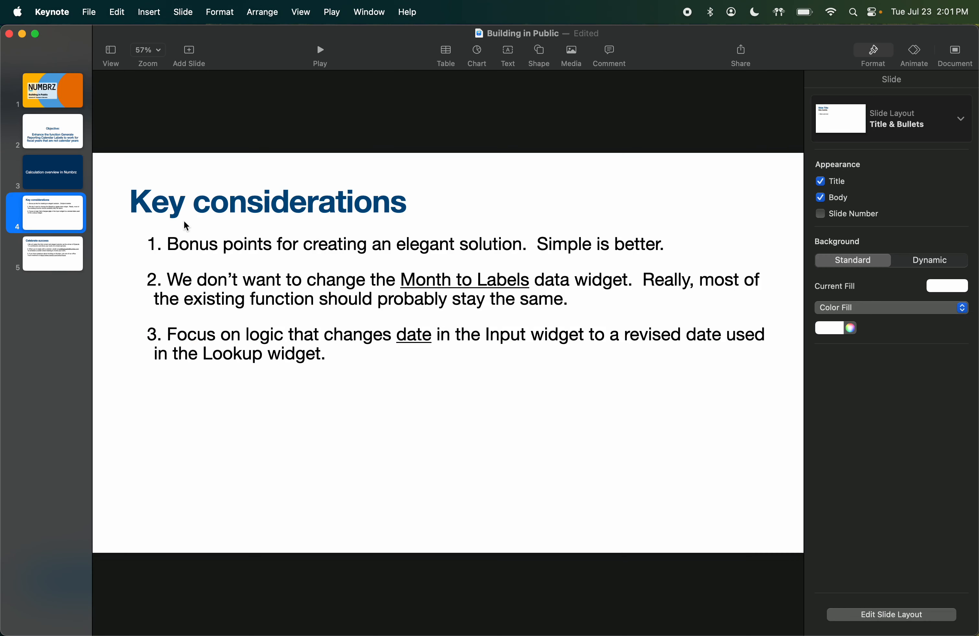
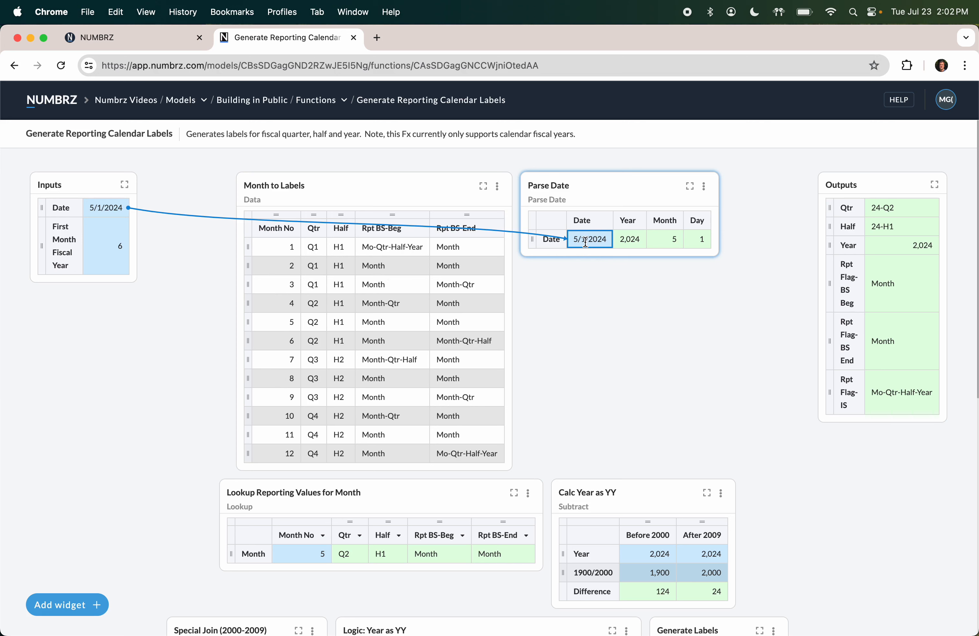
pyautogui.click(115, 205)
pyautogui.moveTo(115, 206); pyautogui.dragTo(593, 238)
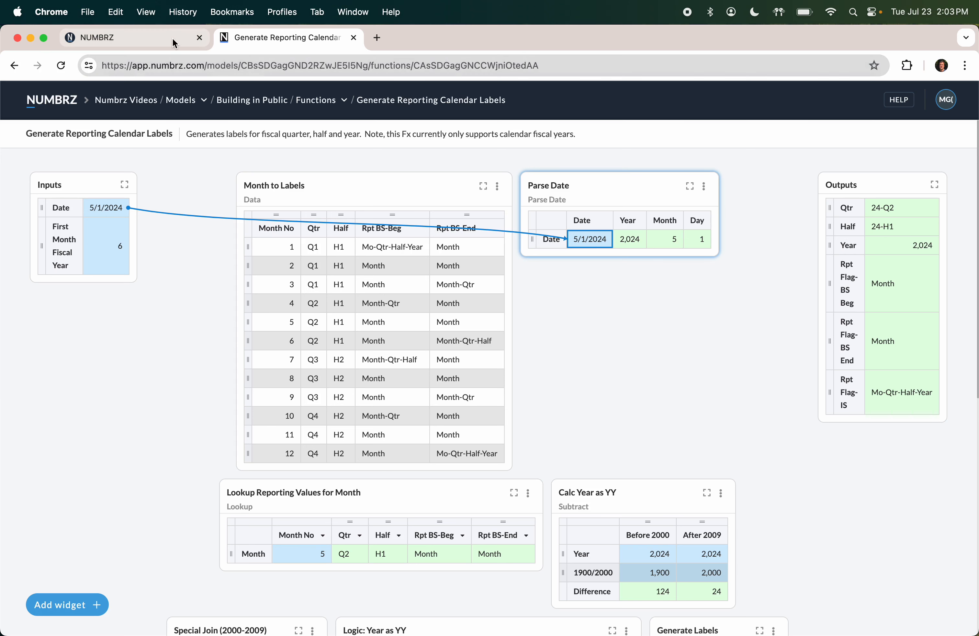
# Switch to the Keynote presentation and read the Celebrate success slide.
pyautogui.press('super+Tab')
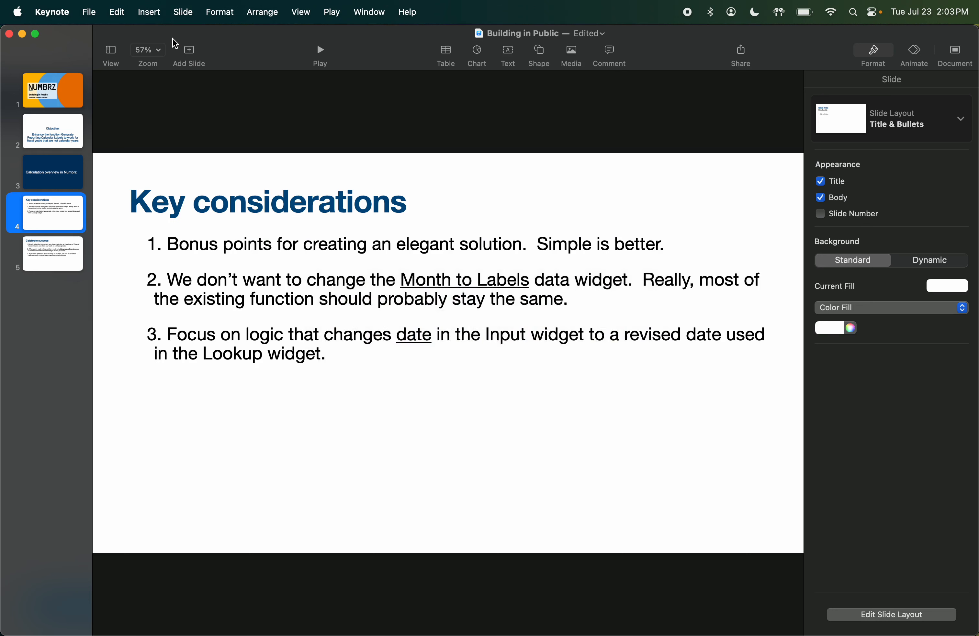
pyautogui.press('Down')
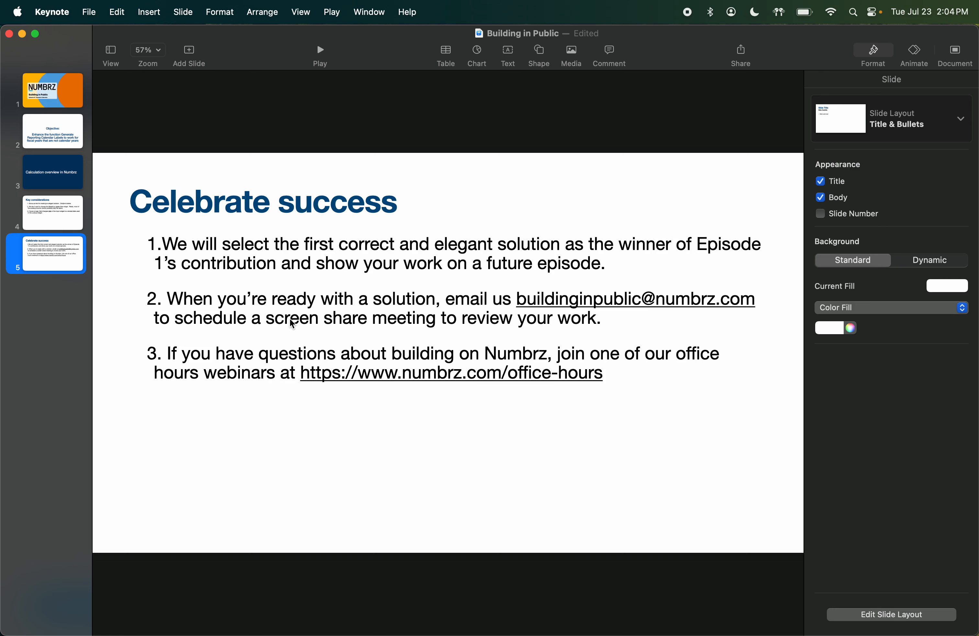
# Switch to Chrome, create a new model in Numbrz Videos with the default name and open its functions list.
pyautogui.press('super+Tab')
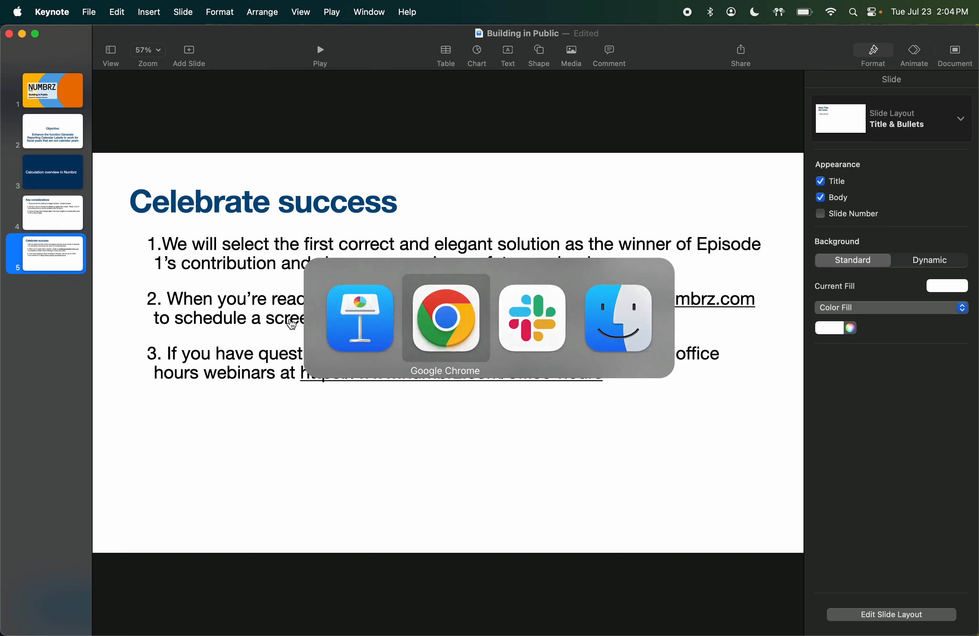
pyautogui.click(40, 93)
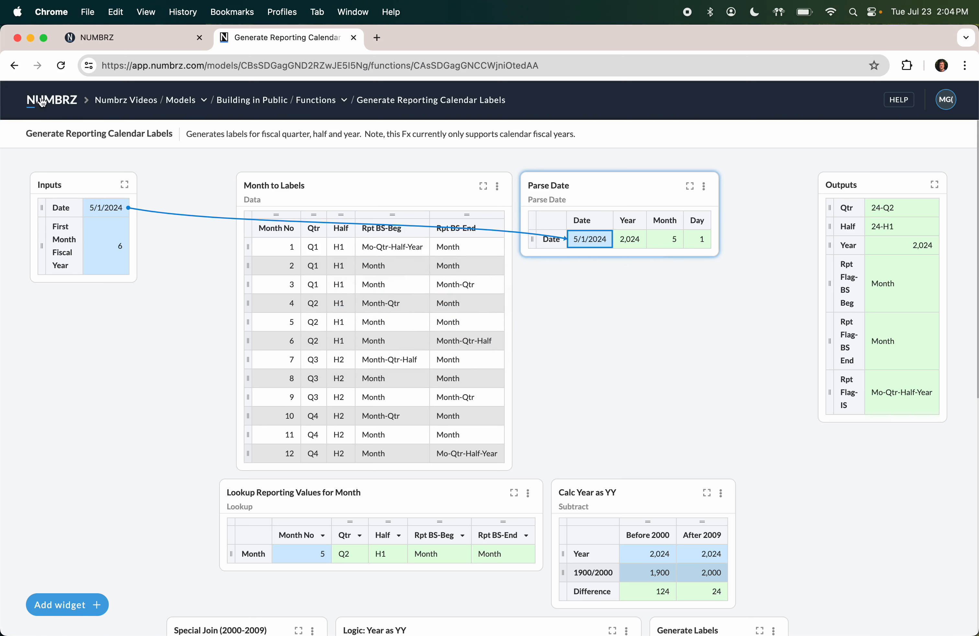
pyautogui.click(278, 592)
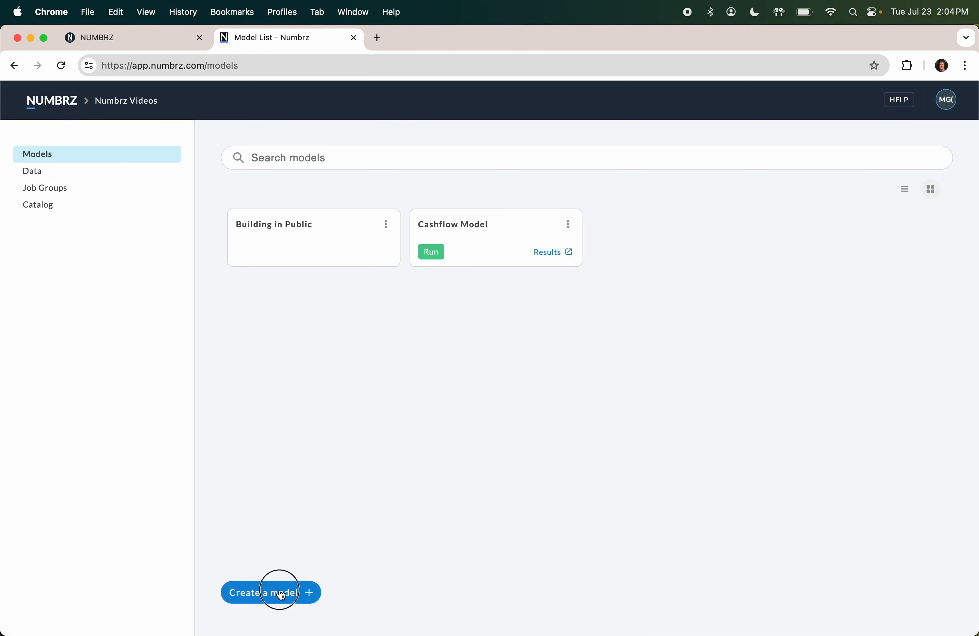
pyautogui.press('Return')
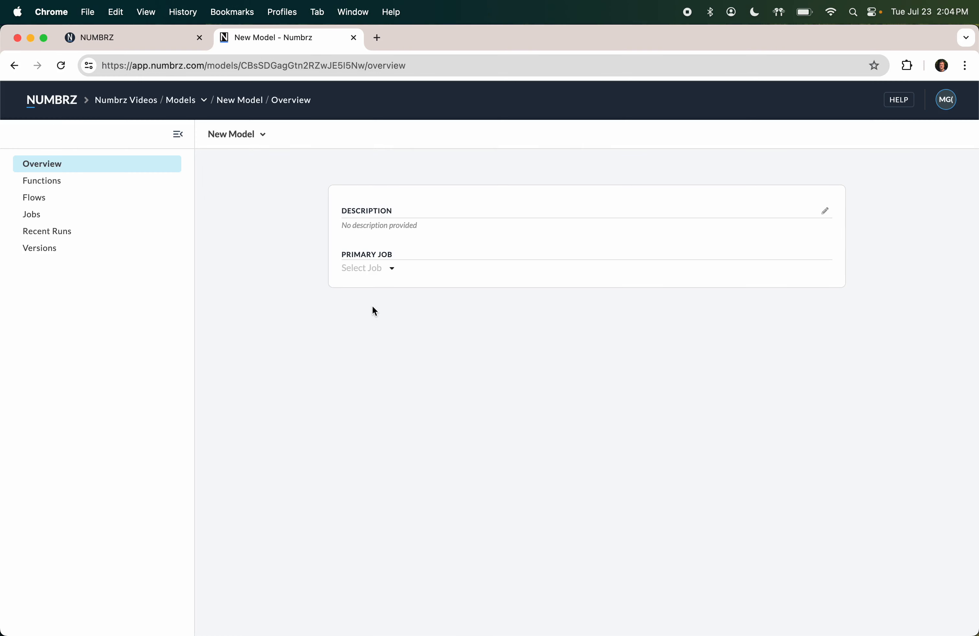
pyautogui.click(54, 186)
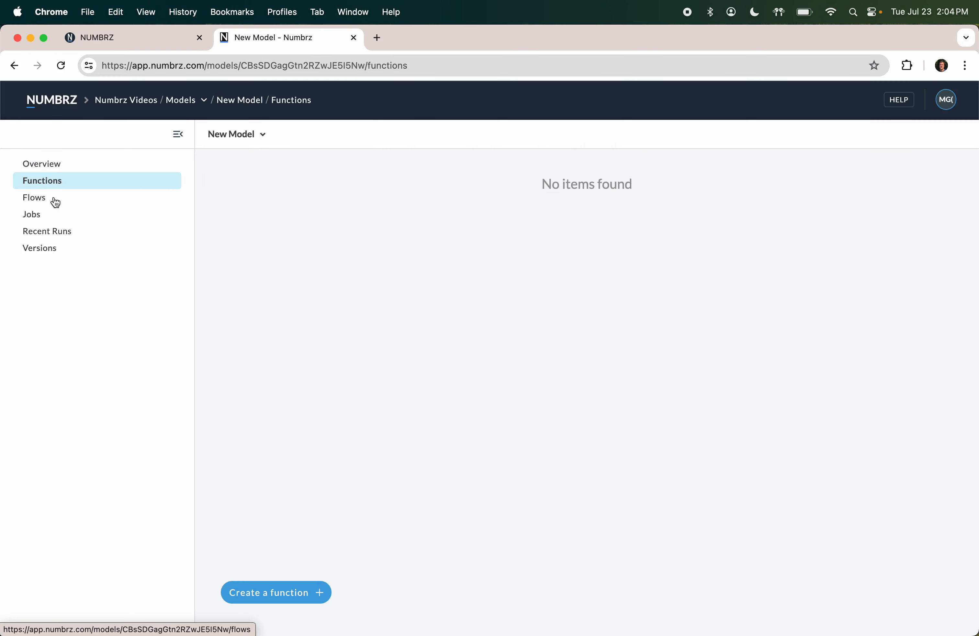
# Open the new model's Flows page and look through its overview and how-to videos.
pyautogui.click(34, 203)
pyautogui.scroll(-3, 594, 351)
pyautogui.scroll(-8, 598, 343)
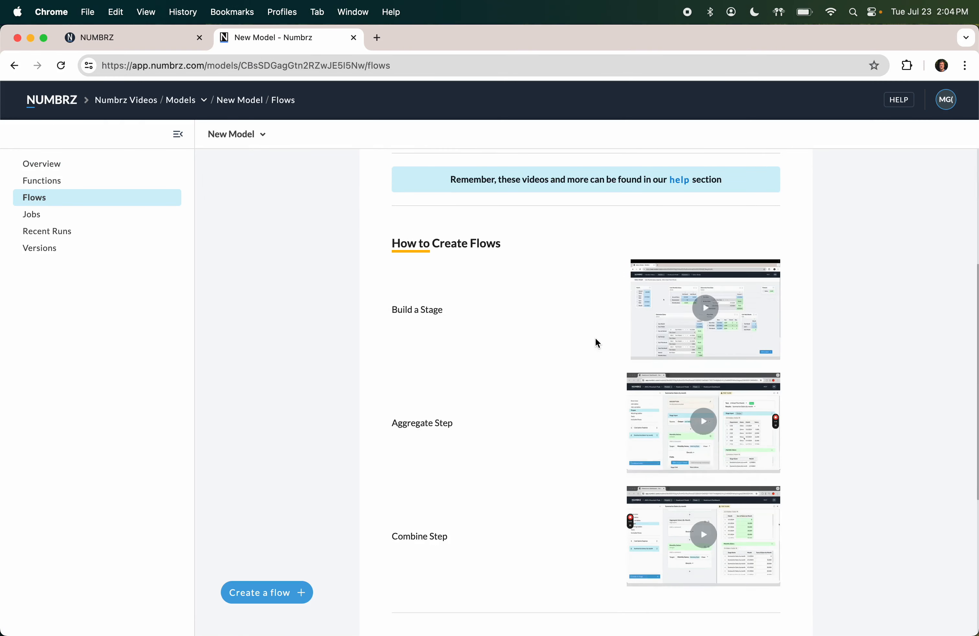
pyautogui.scroll(10, 597, 343)
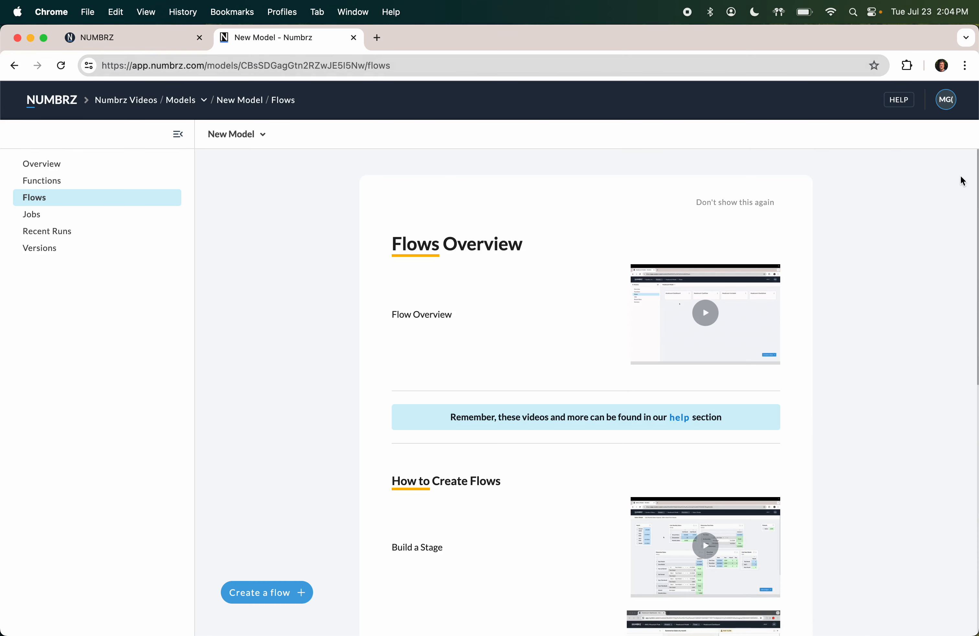
# Switch to the Keynote presentation to check the Celebrate success slide, and return to Chrome.
pyautogui.click(949, 105)
pyautogui.click(905, 101)
pyautogui.click(907, 101)
pyautogui.click(164, 37)
pyautogui.click(247, 40)
pyautogui.press('super+Tab')
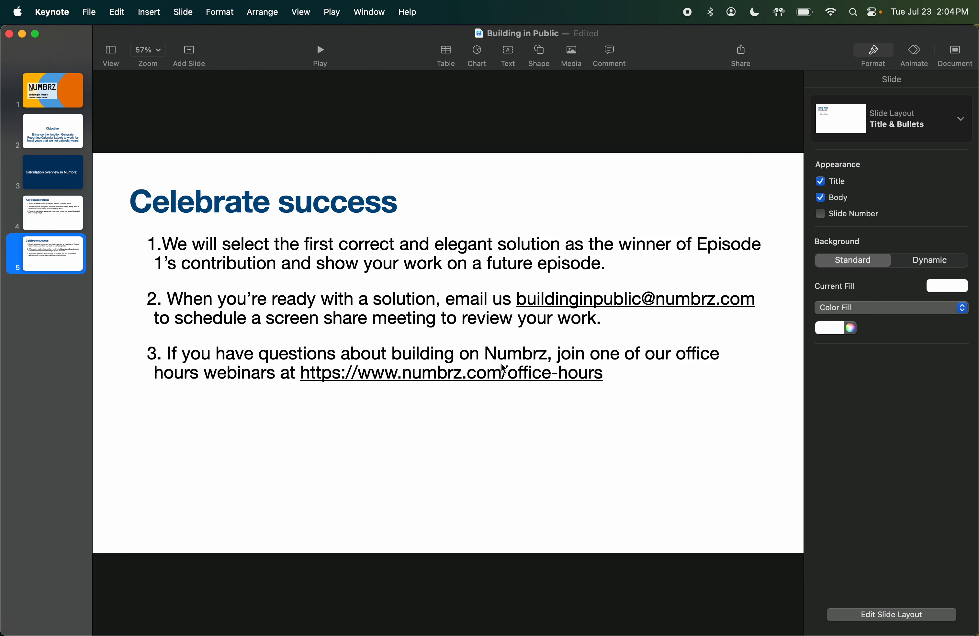
pyautogui.press('super+Tab')
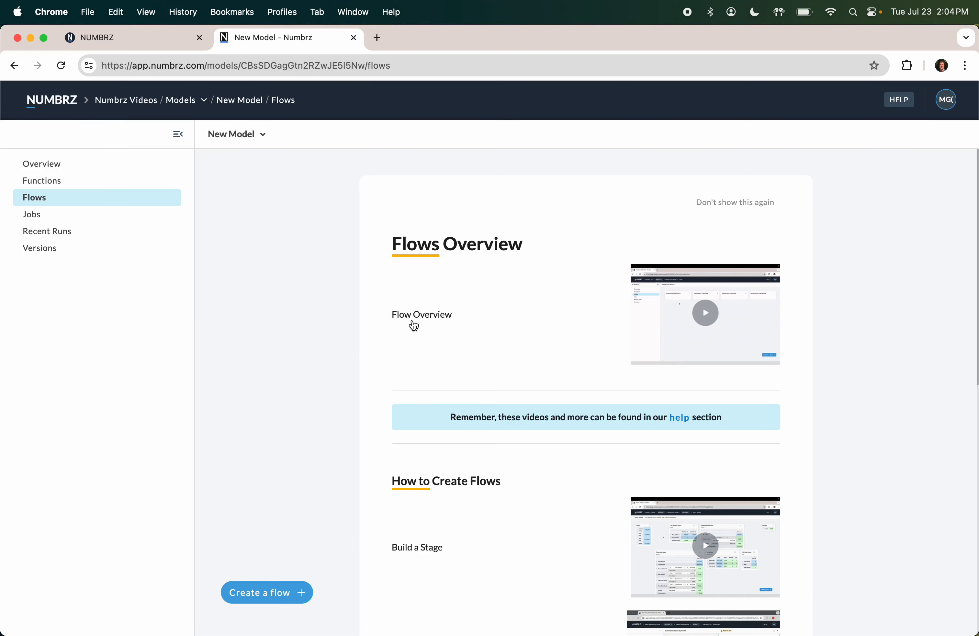
# Open the Reporting Calendar flow of the Building in Public model in Numbrz Videos.
pyautogui.click(91, 102)
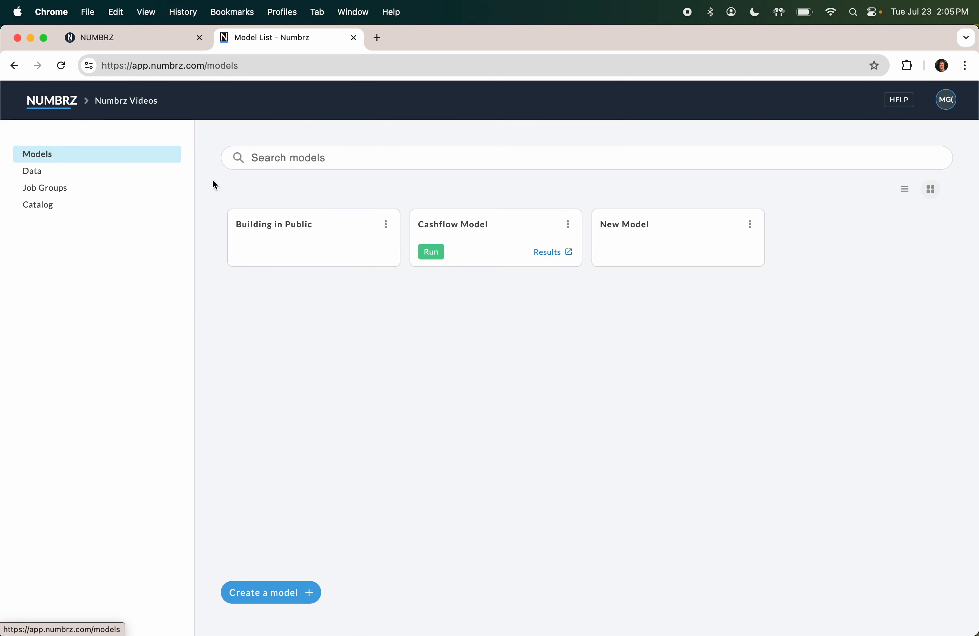
pyautogui.click(269, 226)
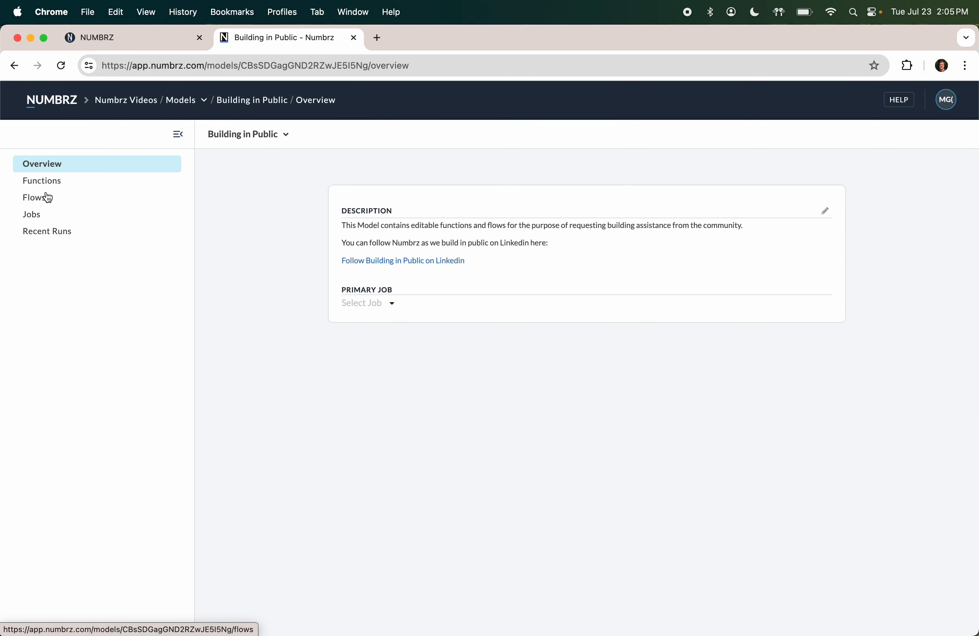
pyautogui.click(50, 198)
pyautogui.click(279, 255)
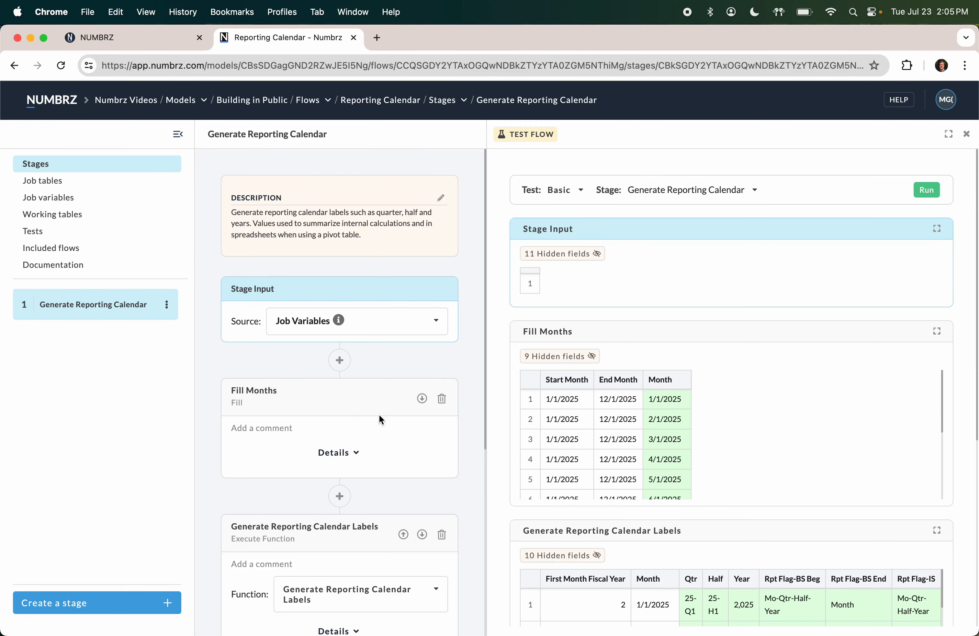
# Examine the steps of the Generate Reporting Calendar stage and its test tables, down to the Output Calendar.
pyautogui.scroll(-5, 379, 415)
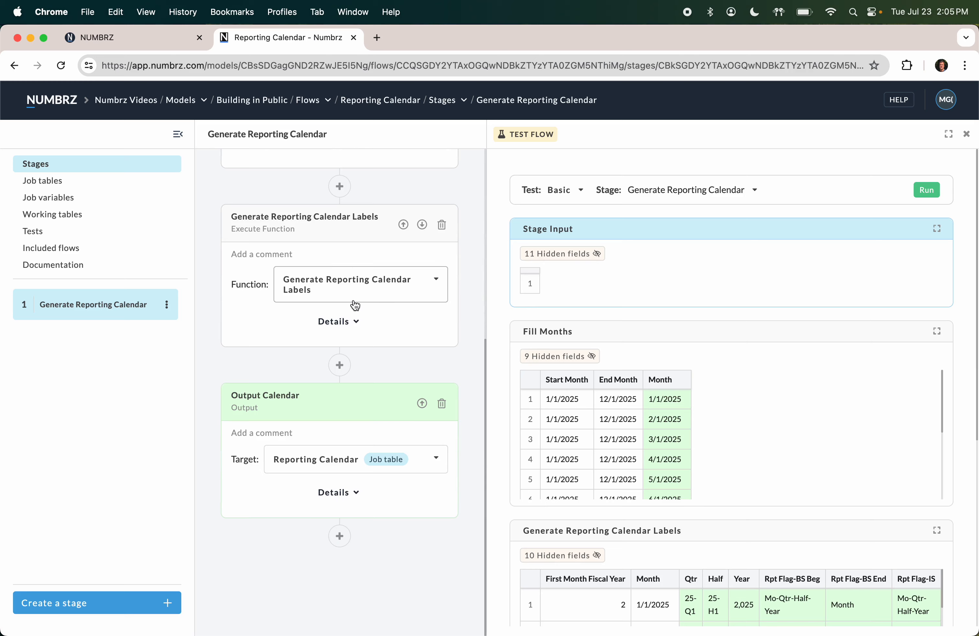
pyautogui.scroll(5, 396, 298)
pyautogui.scroll(-8, 644, 394)
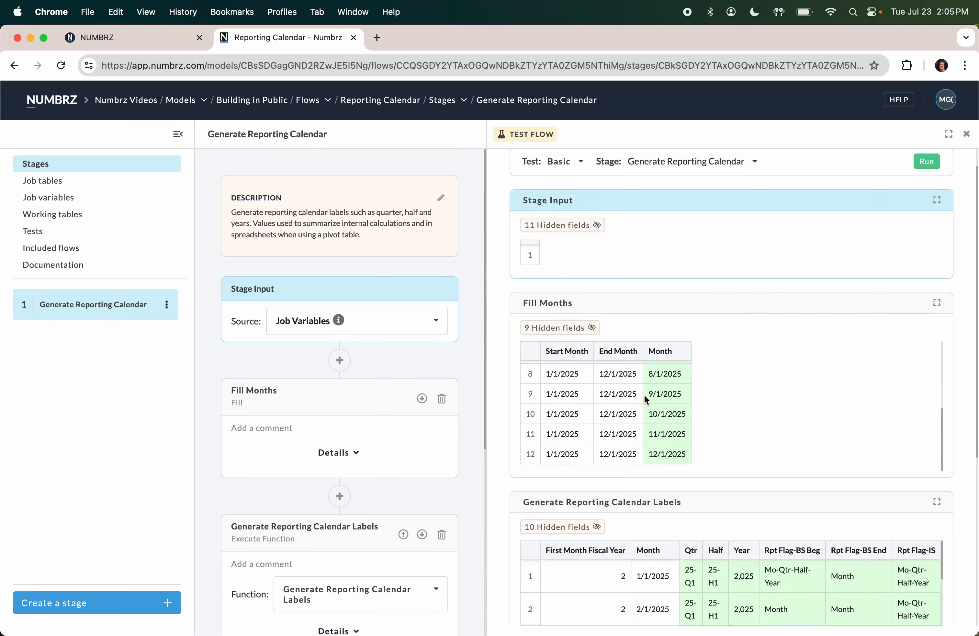
pyautogui.scroll(-3, 600, 486)
pyautogui.scroll(-3, 533, 514)
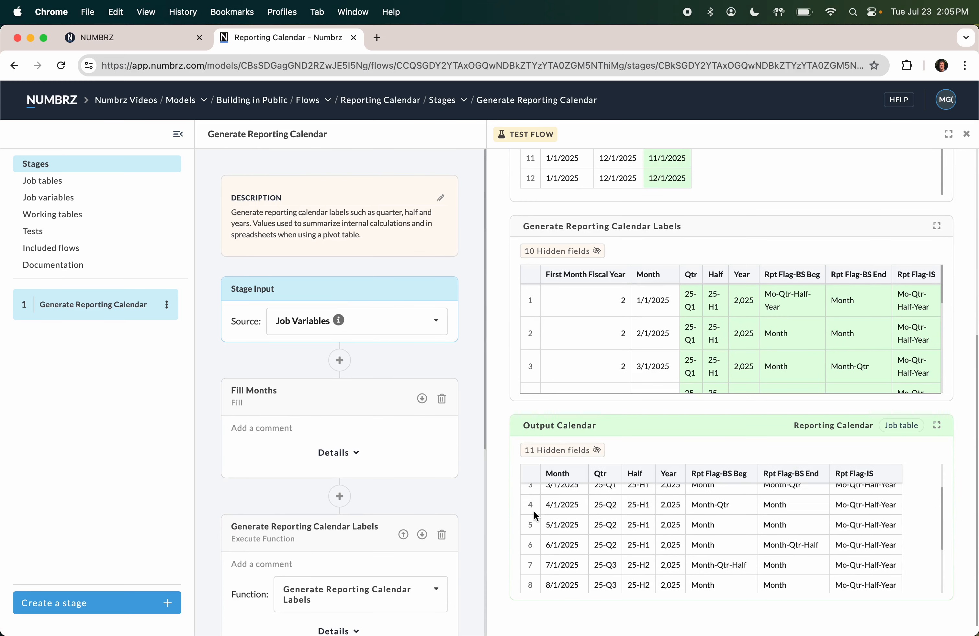
pyautogui.scroll(2, 635, 508)
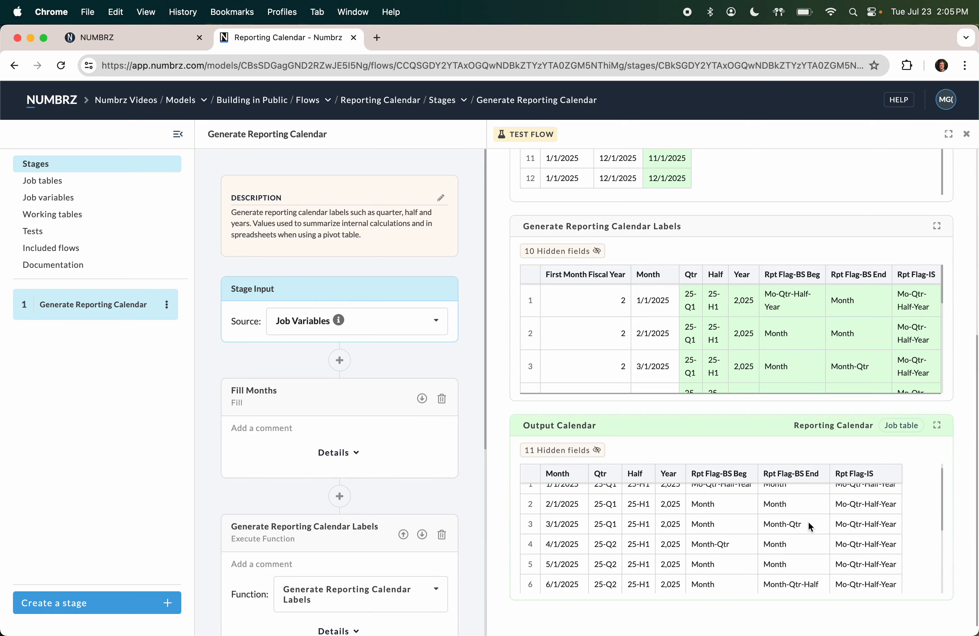
pyautogui.scroll(1, 729, 530)
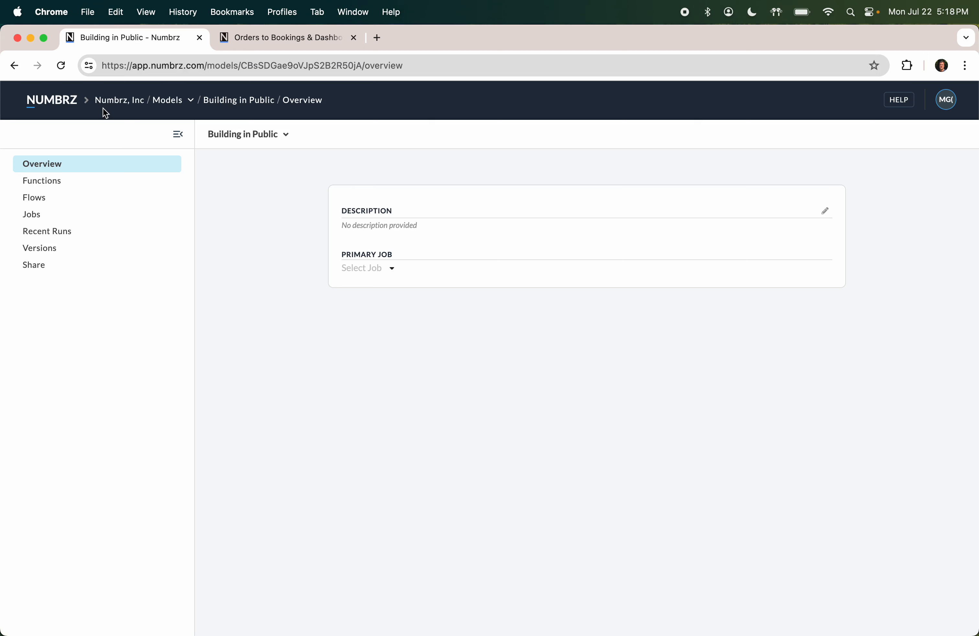
# Create a flow named Reporting Calendar in the Building in Public model of Numbrz, Inc.
pyautogui.click(42, 198)
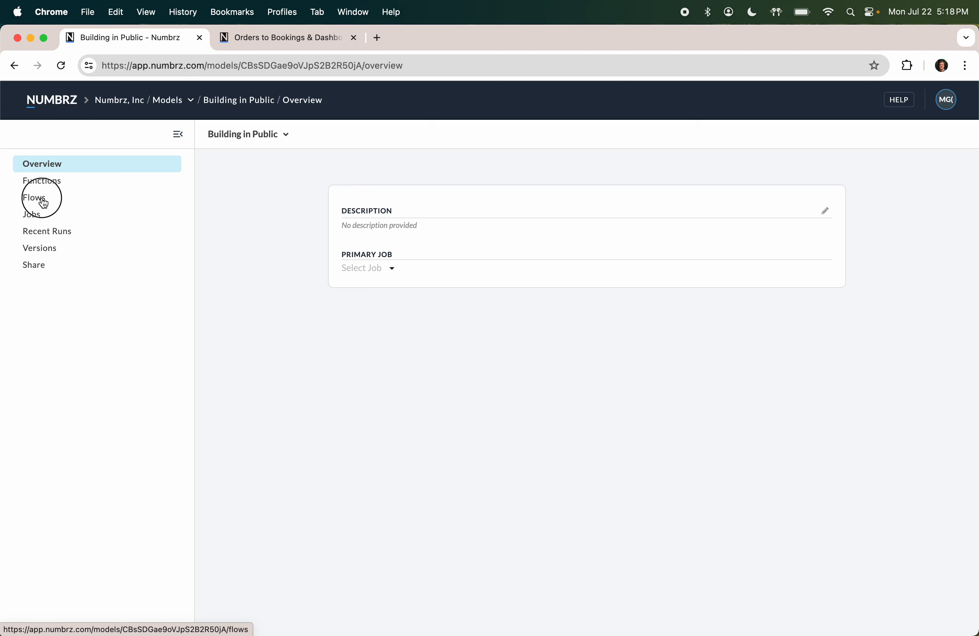
pyautogui.click(274, 588)
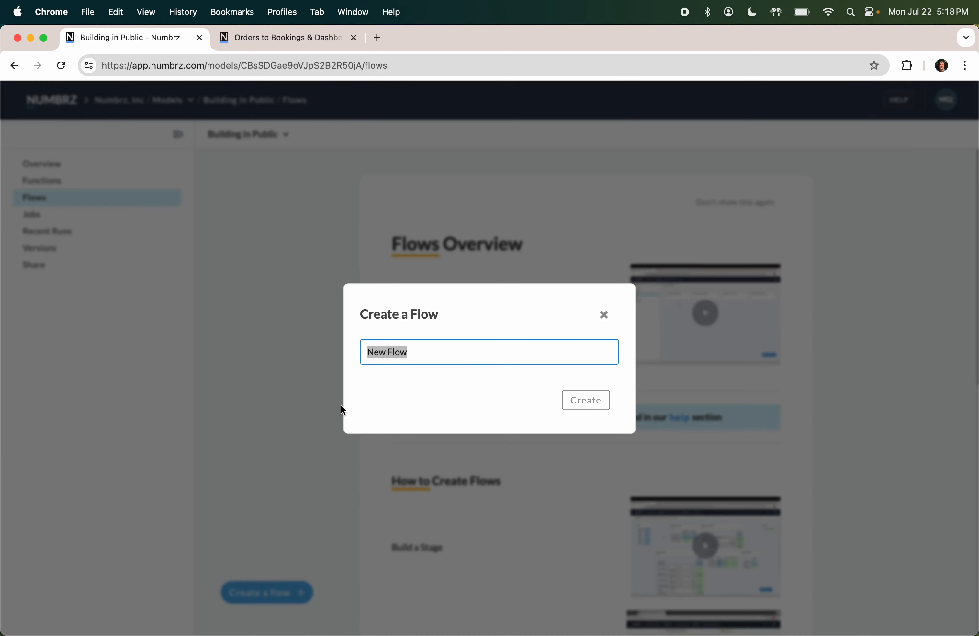
pyautogui.write('Reporting Calendar')
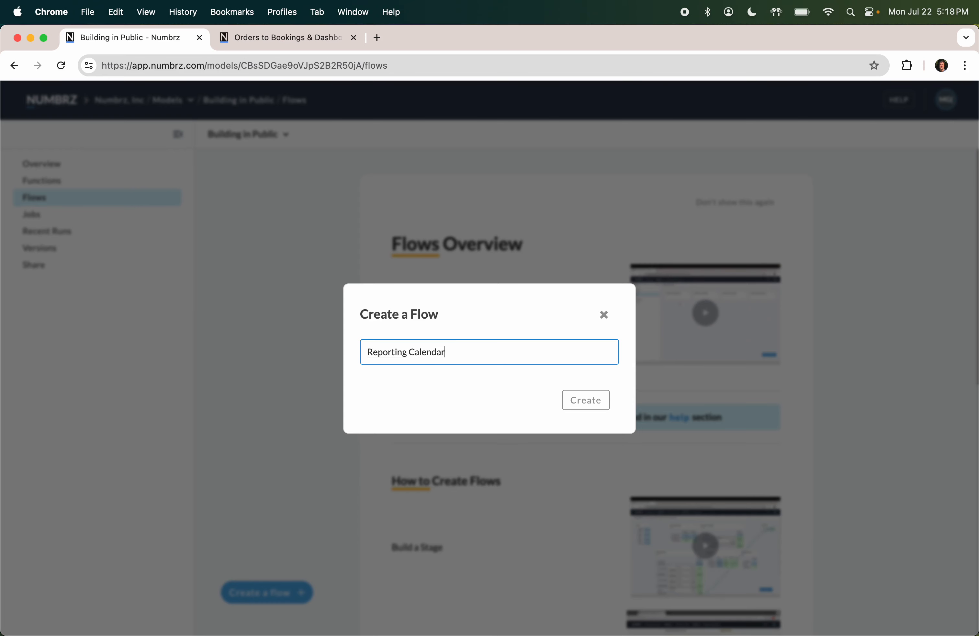
pyautogui.press('Return')
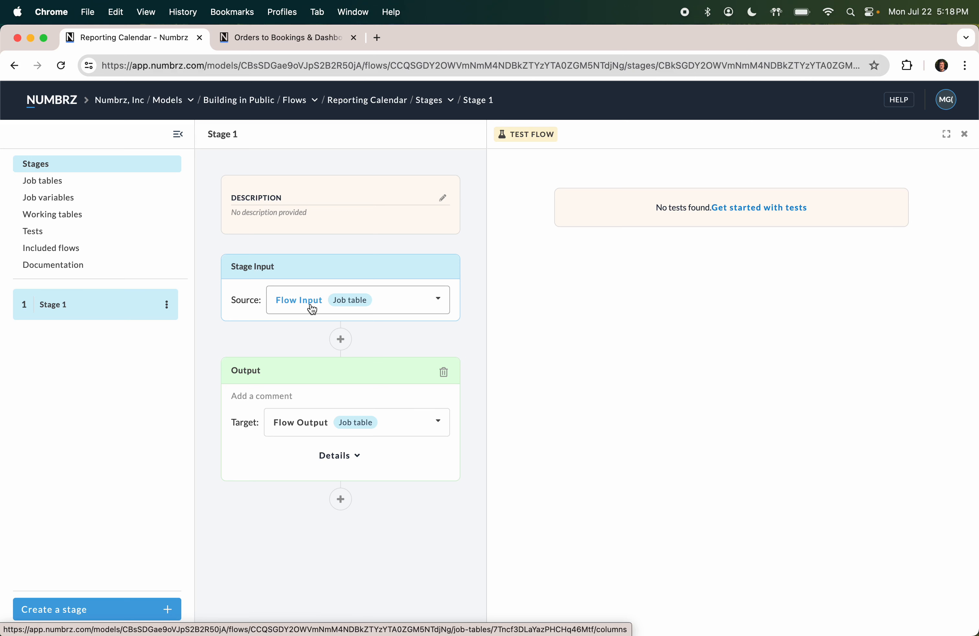
# Add a job variable named Start Month with the value 1/1/25 and type Date.
pyautogui.click(65, 204)
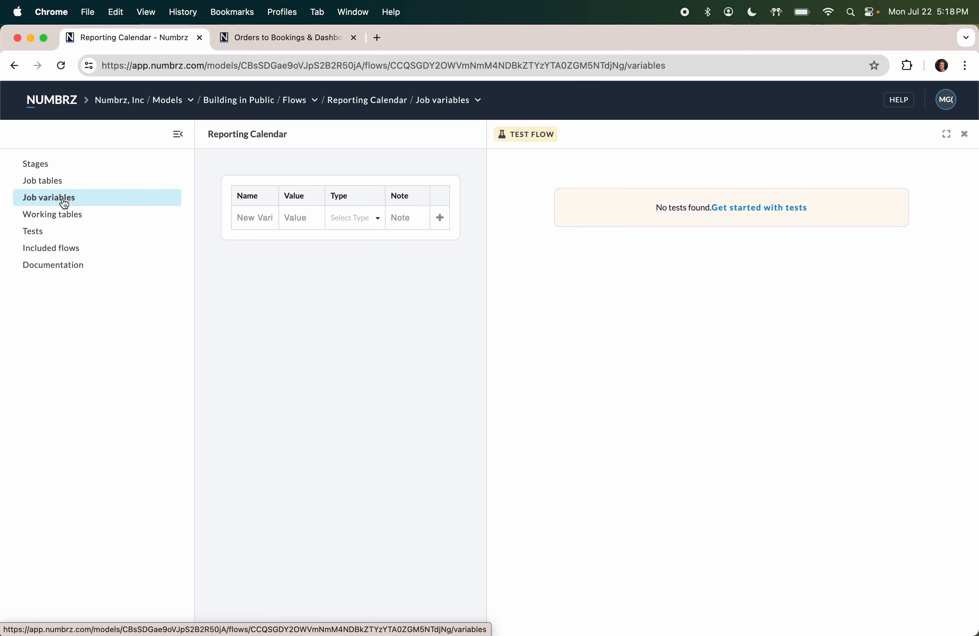
pyautogui.click(243, 217)
pyautogui.write('Start ')
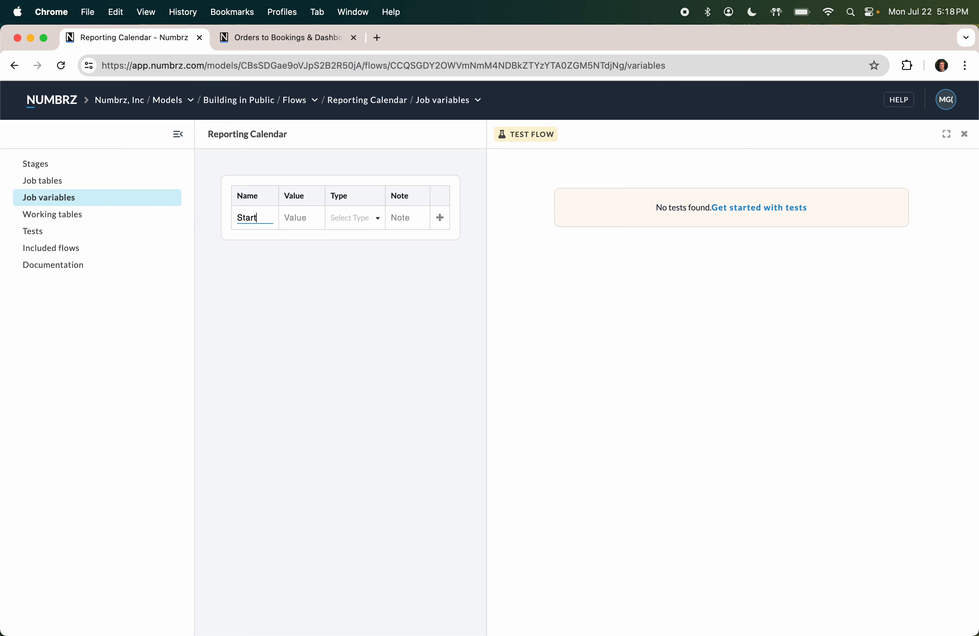
pyautogui.write('Month')
pyautogui.press('Tab')
pyautogui.write('1/1/25')
pyautogui.press('Tab')
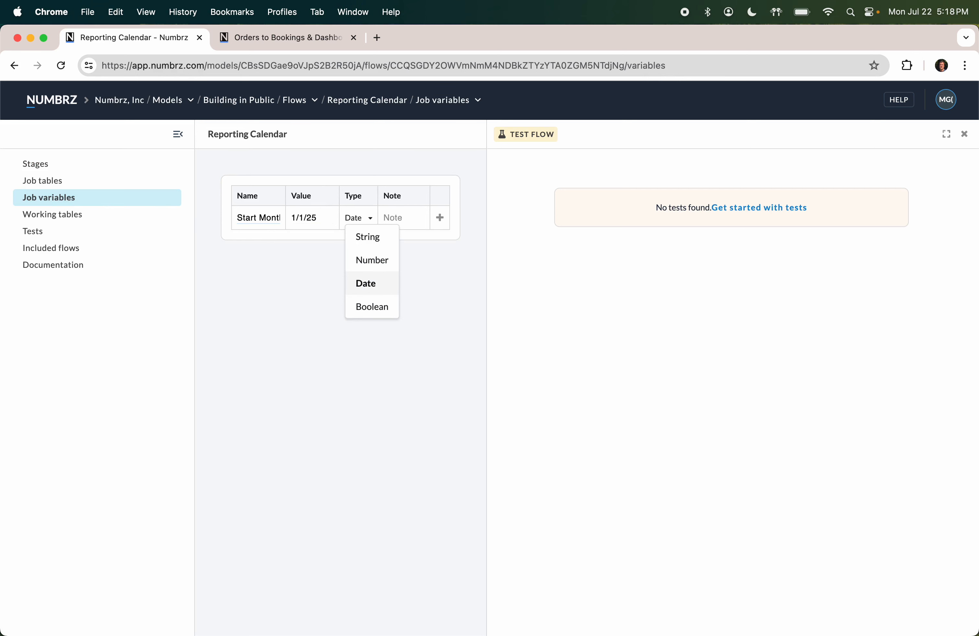
pyautogui.click(374, 283)
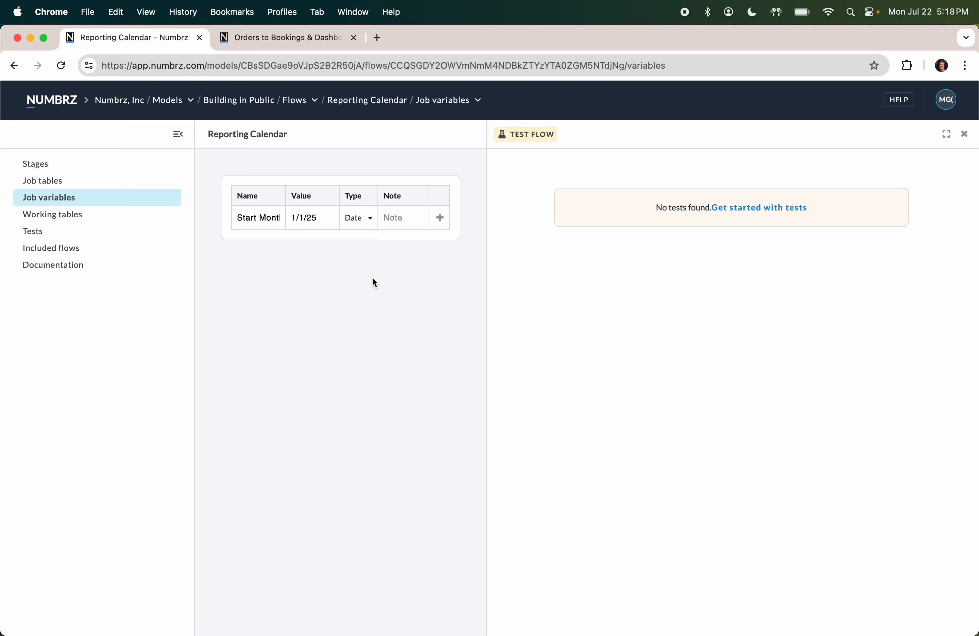
pyautogui.click(440, 217)
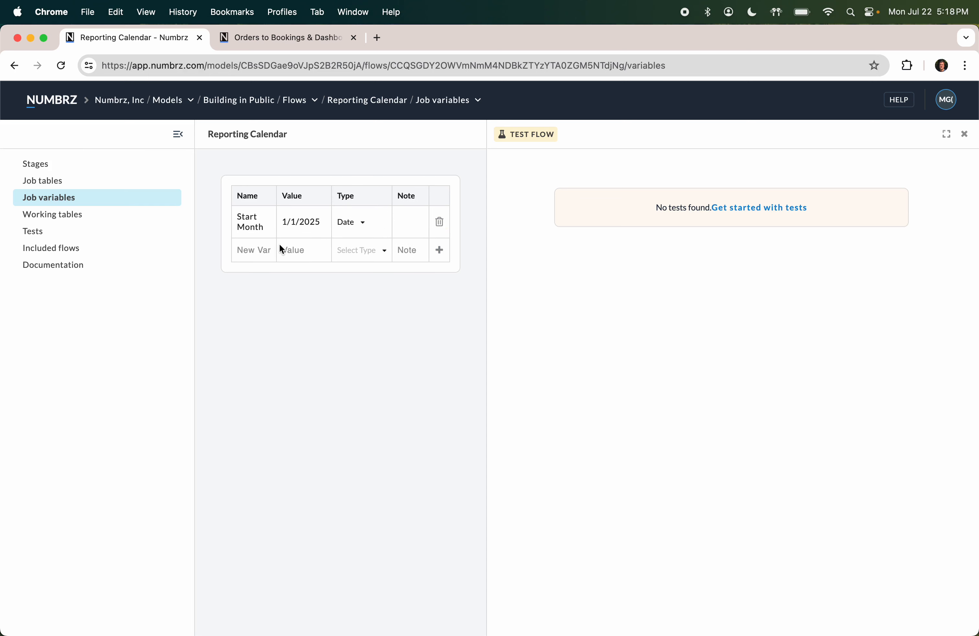
# Add a job variable named End Month with the value 12/1/25 and type Date.
pyautogui.click(264, 249)
pyautogui.write('End Month')
pyautogui.press('Tab')
pyautogui.write('12/1/')
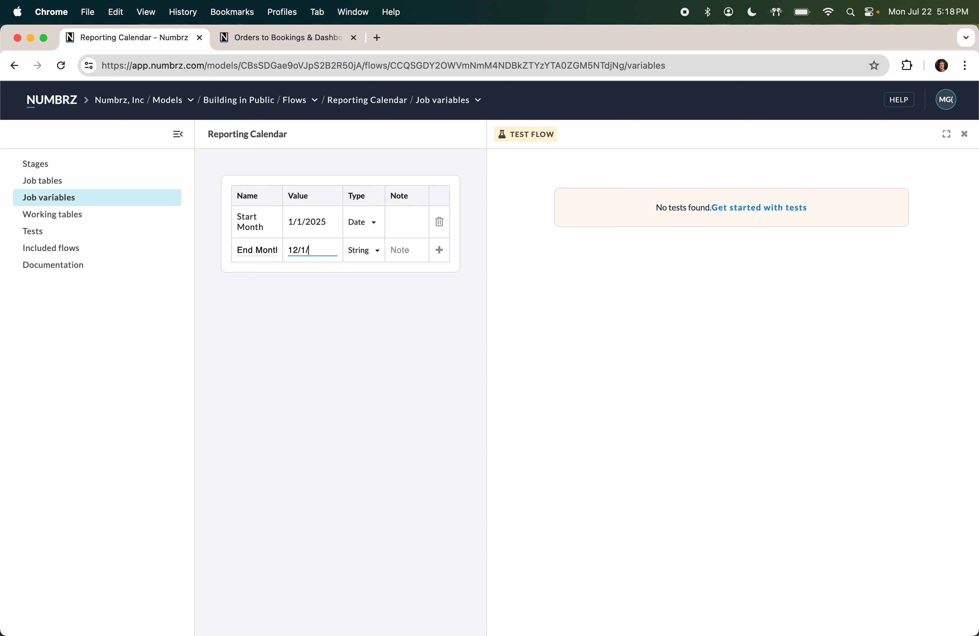
pyautogui.write('25')
pyautogui.press('Tab')
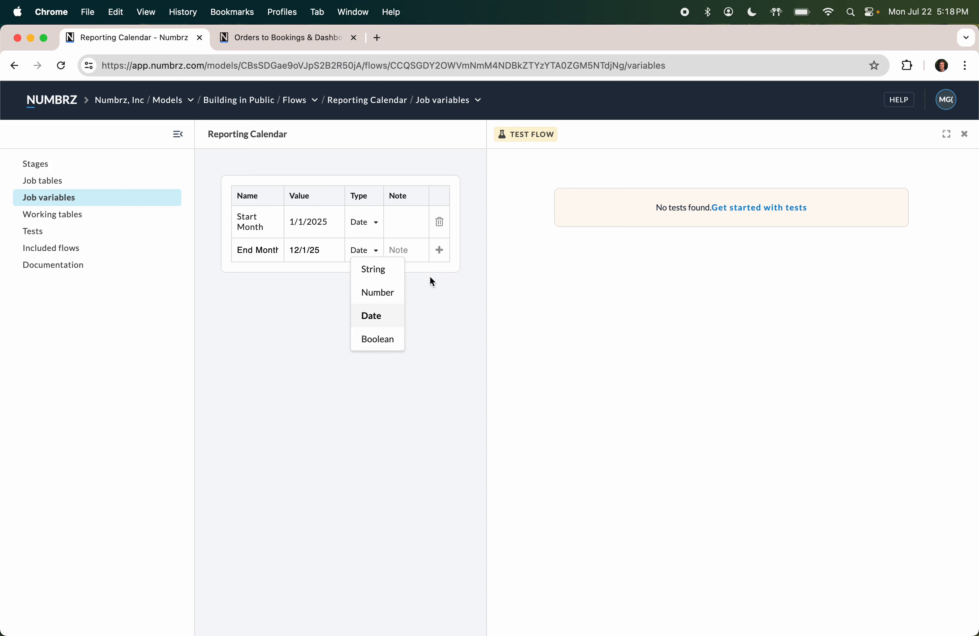
pyautogui.click(441, 252)
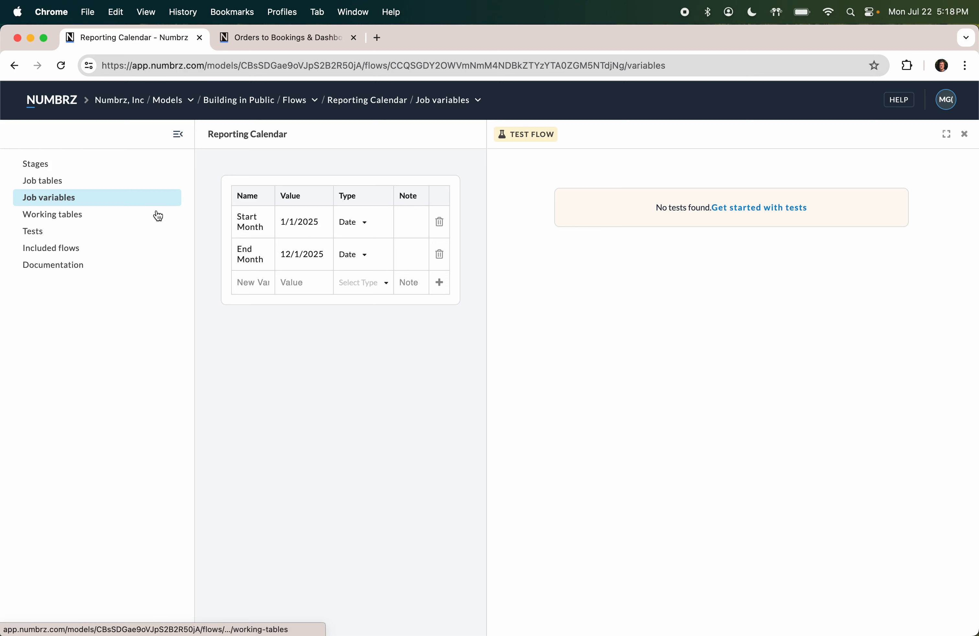
# Rename the flow's Stage 1 to Generate Reporting Calendar.
pyautogui.click(45, 171)
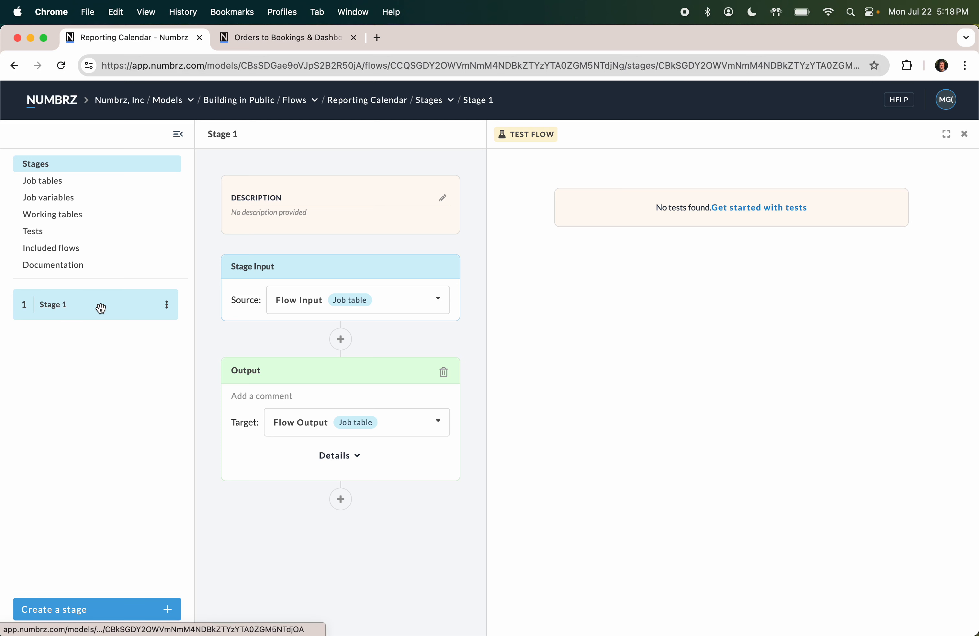
pyautogui.click(221, 135)
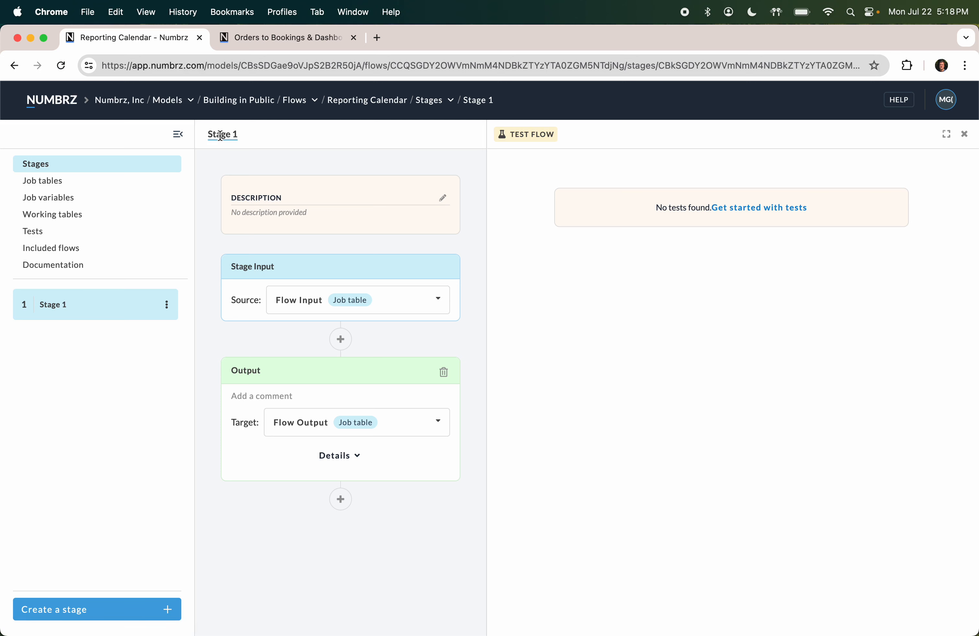
pyautogui.press('super+a')
pyautogui.write('Gern')
pyautogui.write('erate')
pyautogui.write(' Rep')
pyautogui.write('orting C')
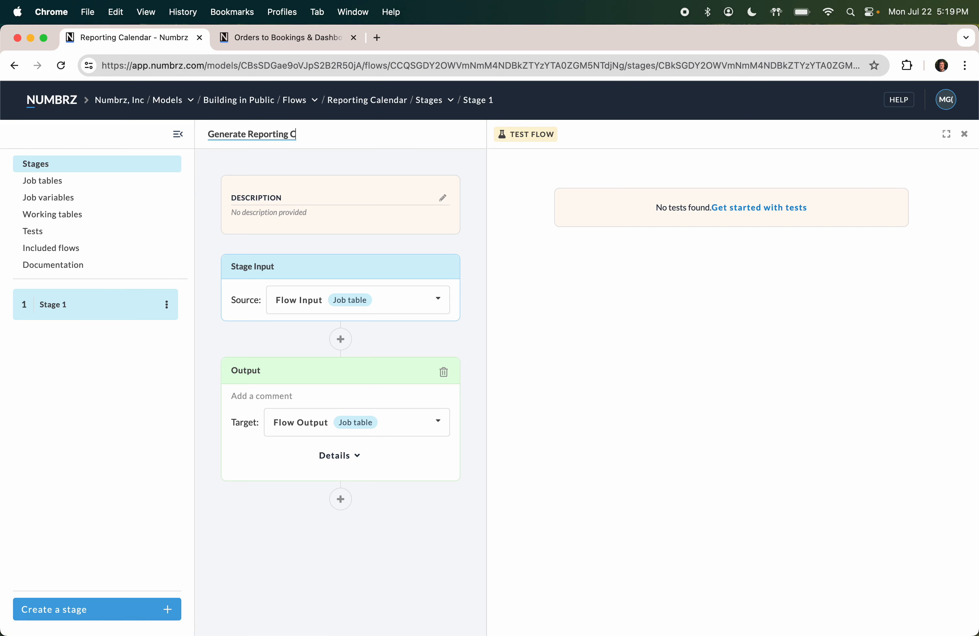
pyautogui.write('alendar')
pyautogui.press('Return')
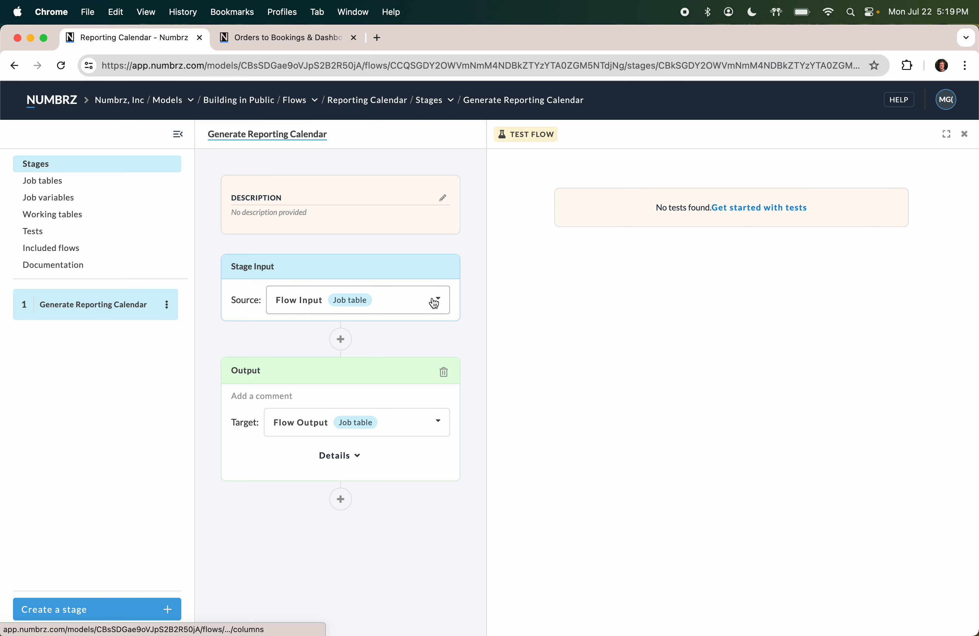
# Set the stage input's source to Job Variables and add a Fill step between the input and the output.
pyautogui.click(440, 303)
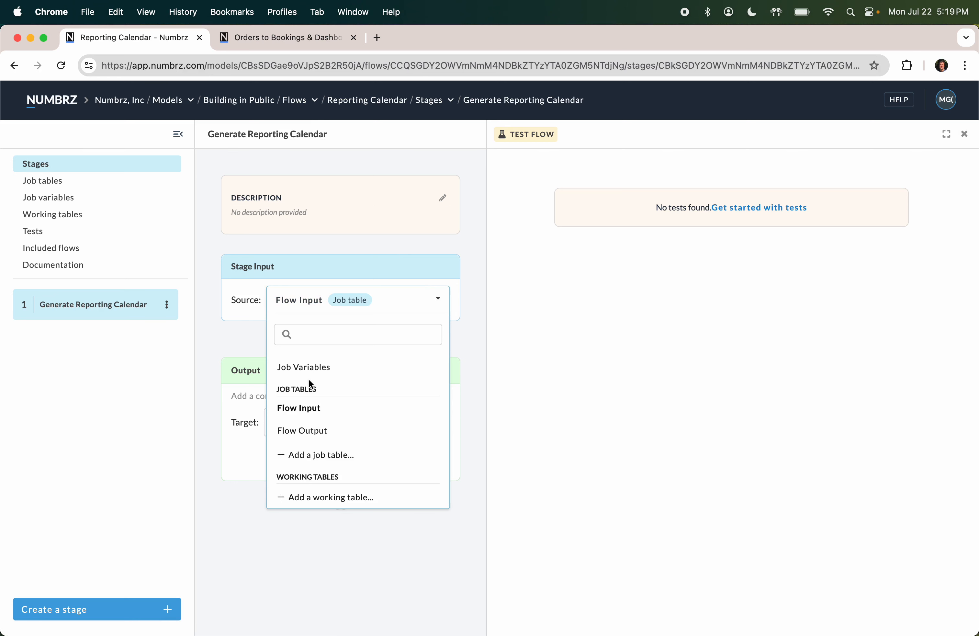
pyautogui.click(295, 366)
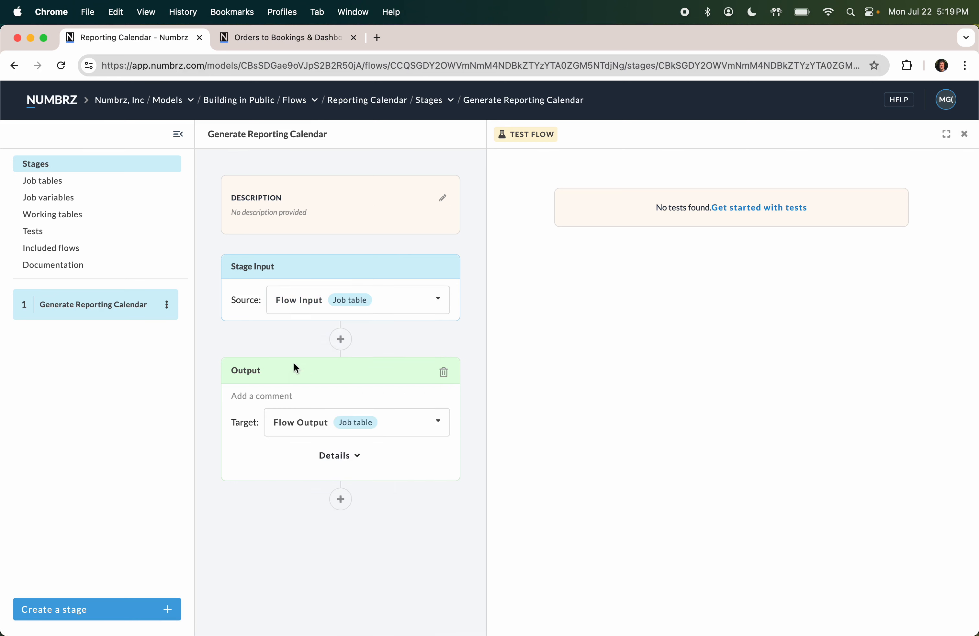
pyautogui.scroll(-5, 302, 356)
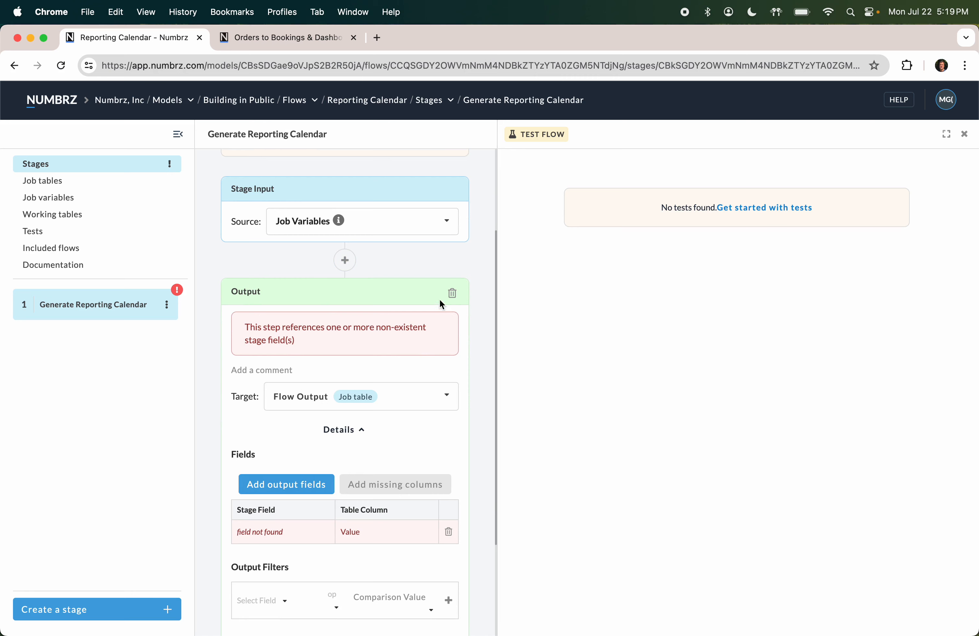
pyautogui.click(345, 261)
pyautogui.click(321, 413)
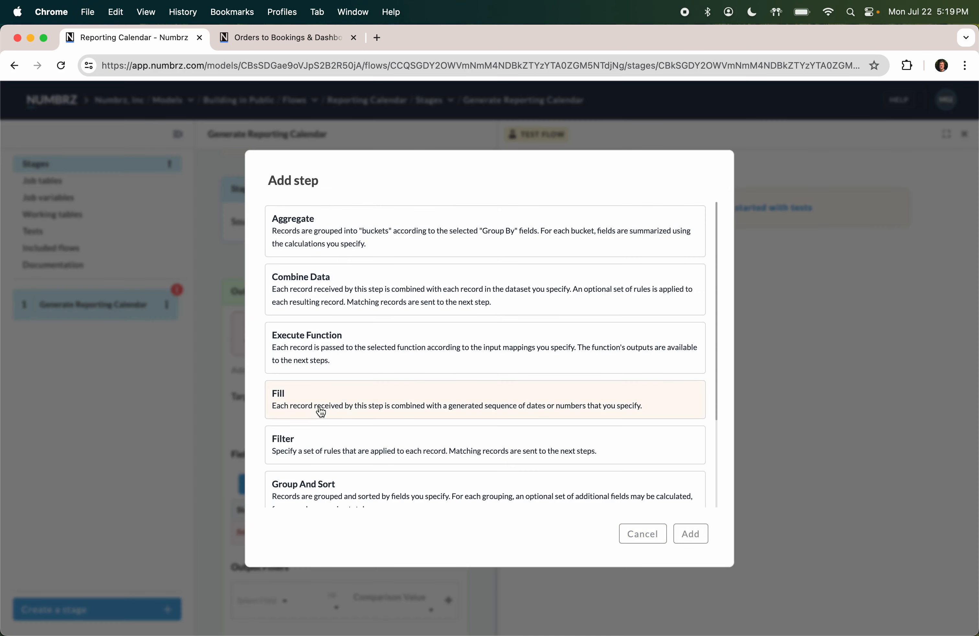
pyautogui.click(687, 534)
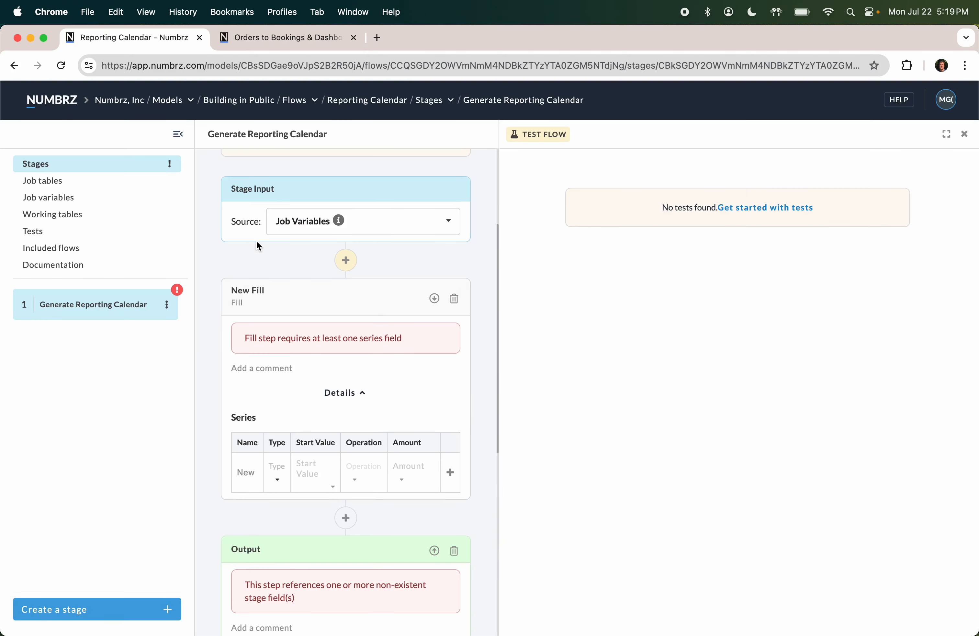
# Rename the new Fill step to Fill Months.
pyautogui.scroll(-2, 258, 246)
pyautogui.click(241, 252)
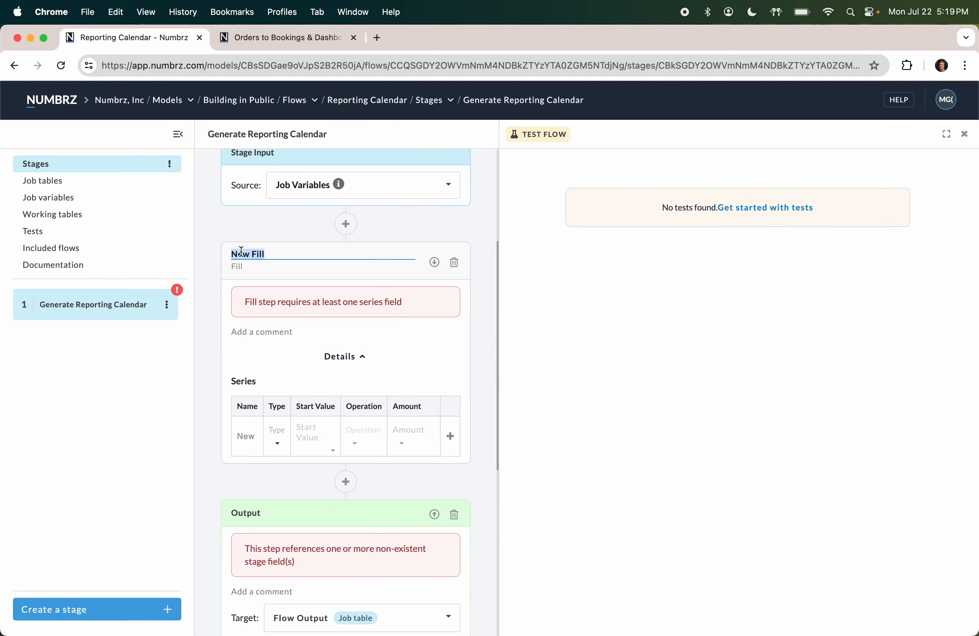
pyautogui.write('Fill Months')
pyautogui.press('Return')
# Start a new series in the Fill Months step named Month, with type Date and the Start Month job variable as start value.
pyautogui.click(244, 433)
pyautogui.click(244, 432)
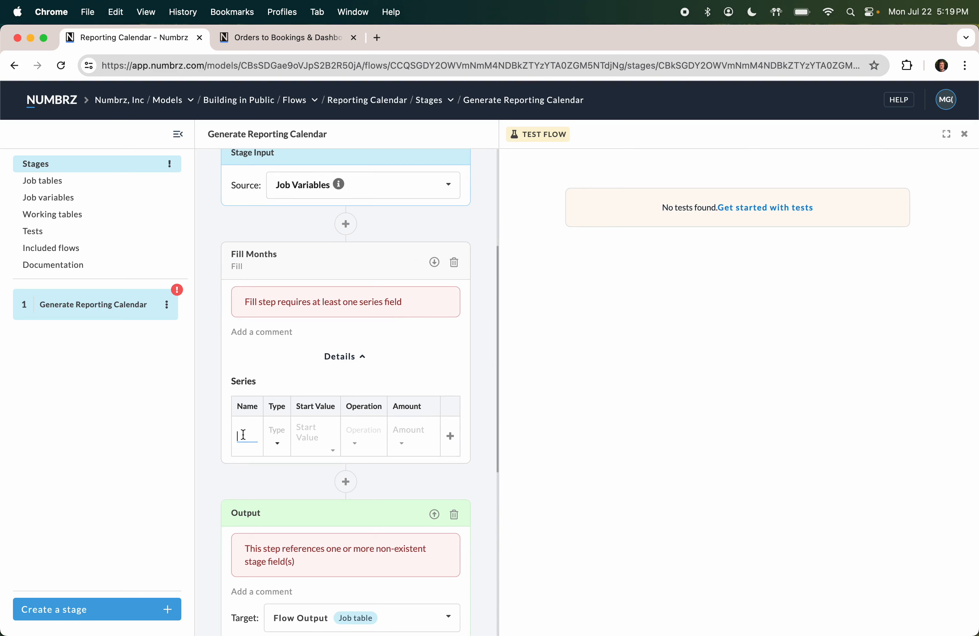
pyautogui.write('Month')
pyautogui.click(277, 438)
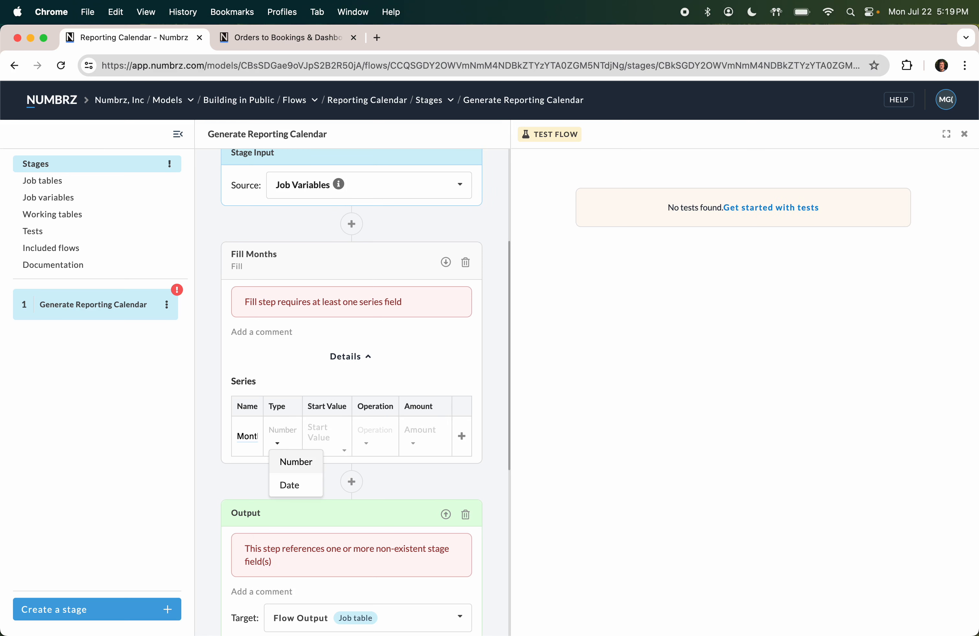
pyautogui.click(294, 480)
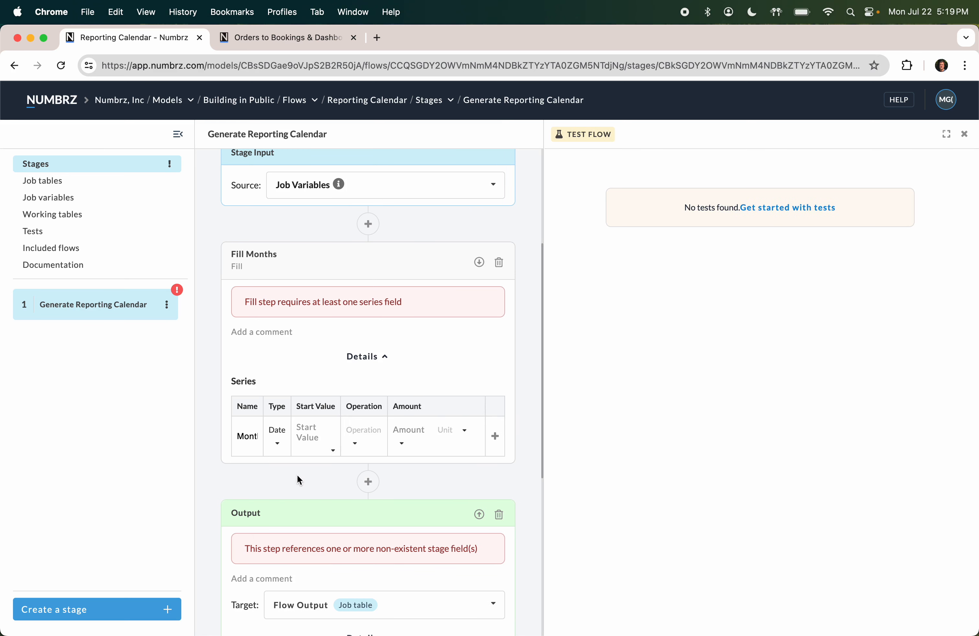
pyautogui.click(333, 453)
pyautogui.click(338, 486)
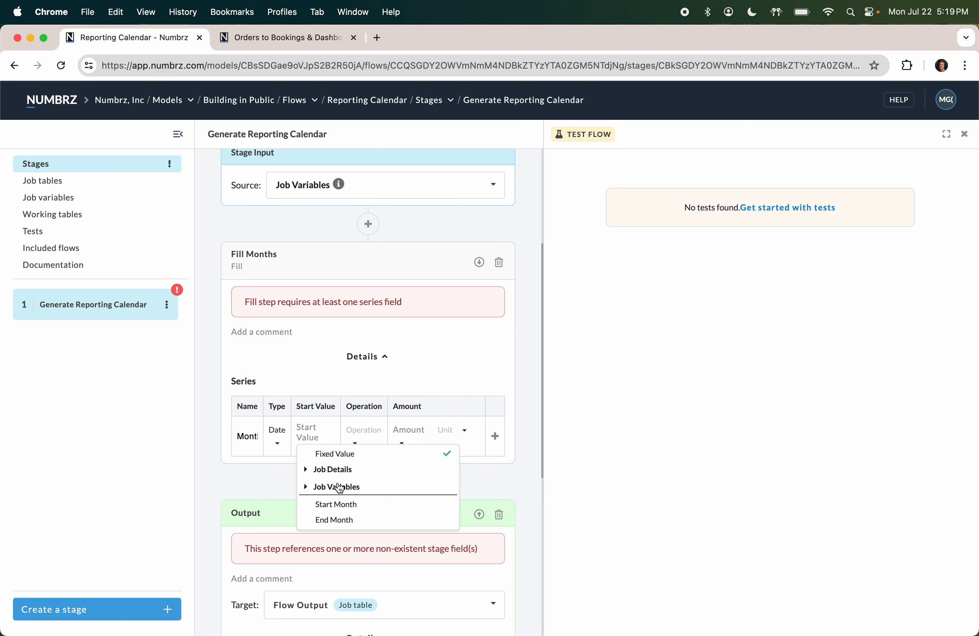
pyautogui.click(341, 505)
# Set the Month series to increment by 1 month and add it to the Fill Months step.
pyautogui.click(358, 443)
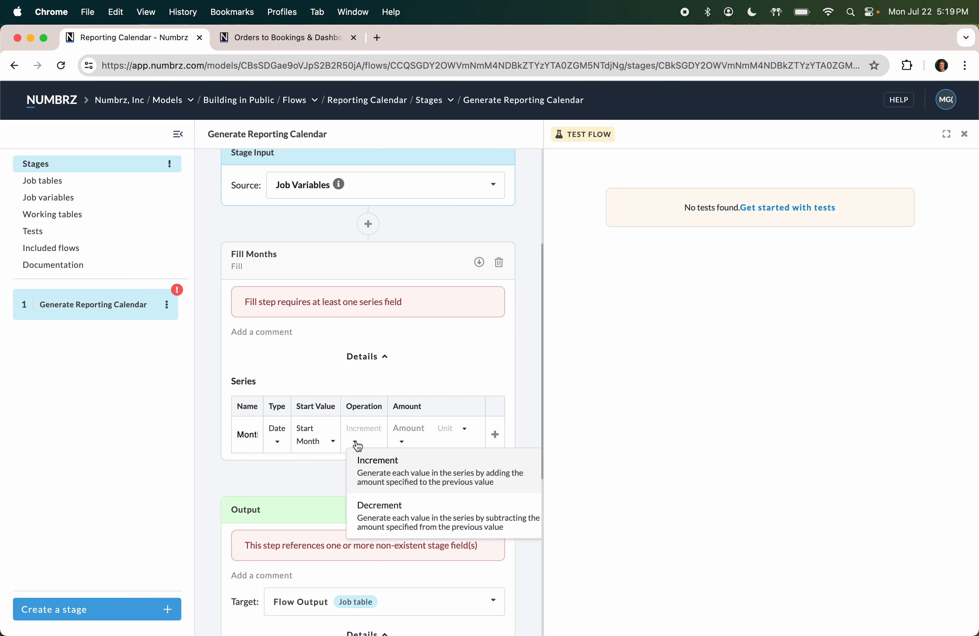
pyautogui.click(376, 463)
pyautogui.click(405, 431)
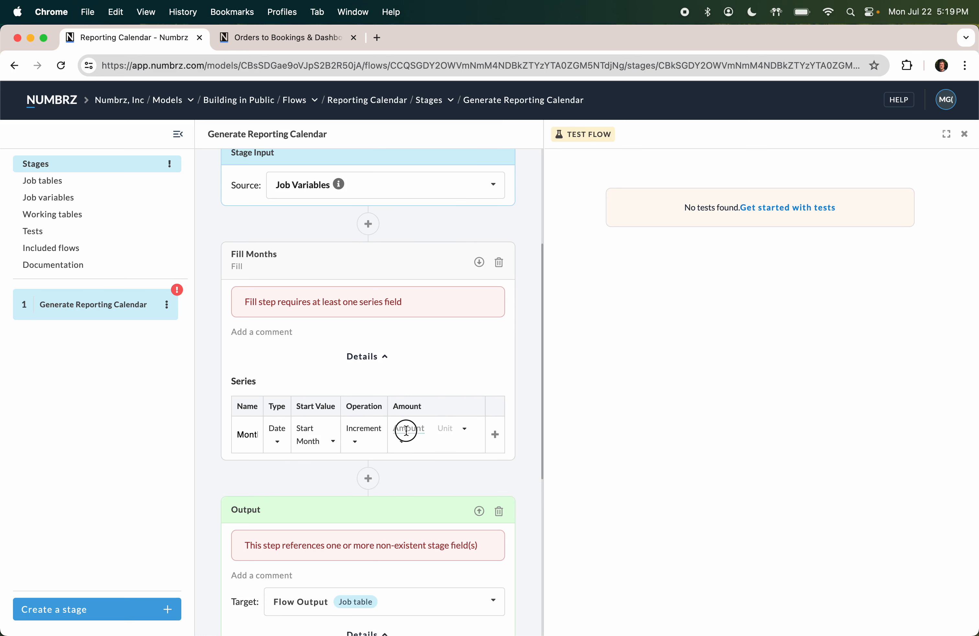
pyautogui.write('1')
pyautogui.click(452, 429)
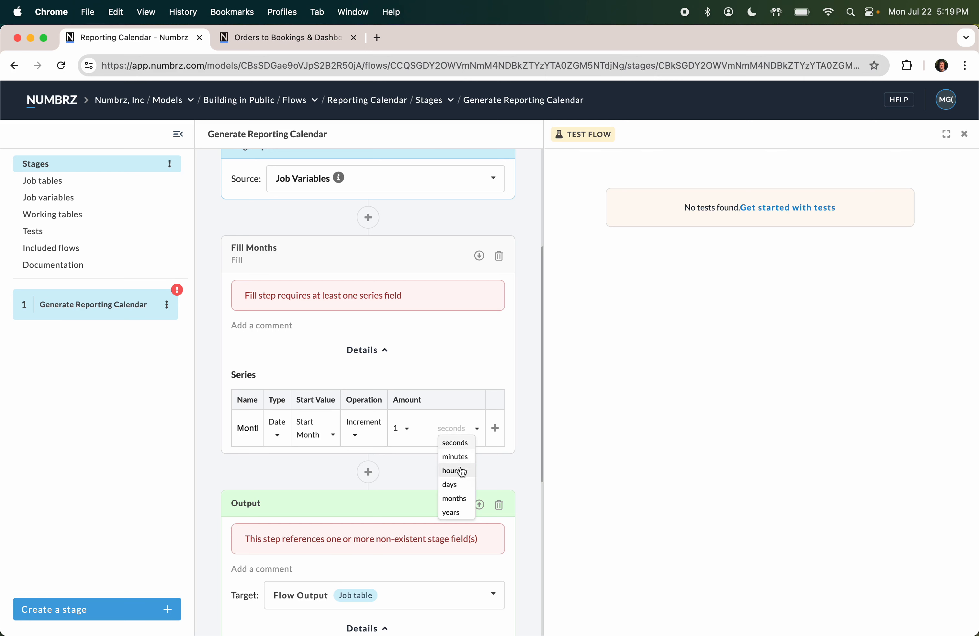
pyautogui.click(458, 499)
pyautogui.click(495, 429)
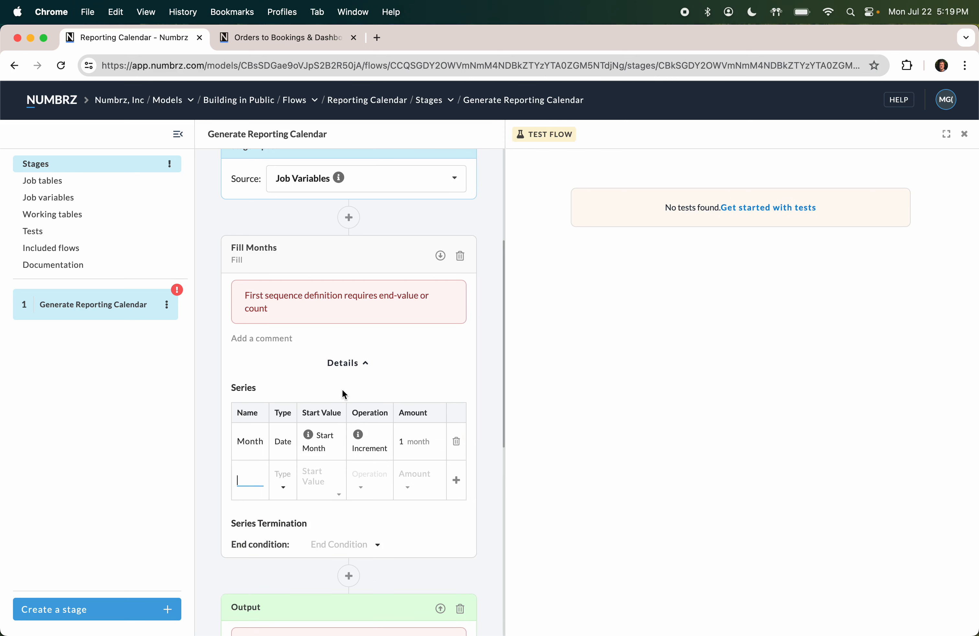
# Set the series termination to Limit Value on the Month series, using the End Month job variable as its value.
pyautogui.click(378, 545)
pyautogui.click(349, 601)
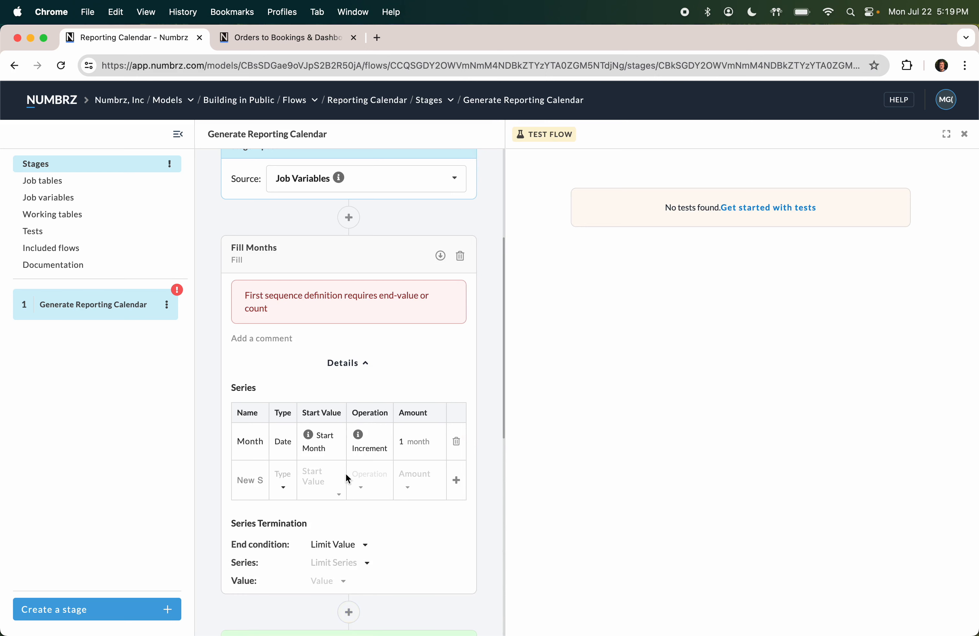
pyautogui.scroll(-3, 348, 480)
pyautogui.click(368, 452)
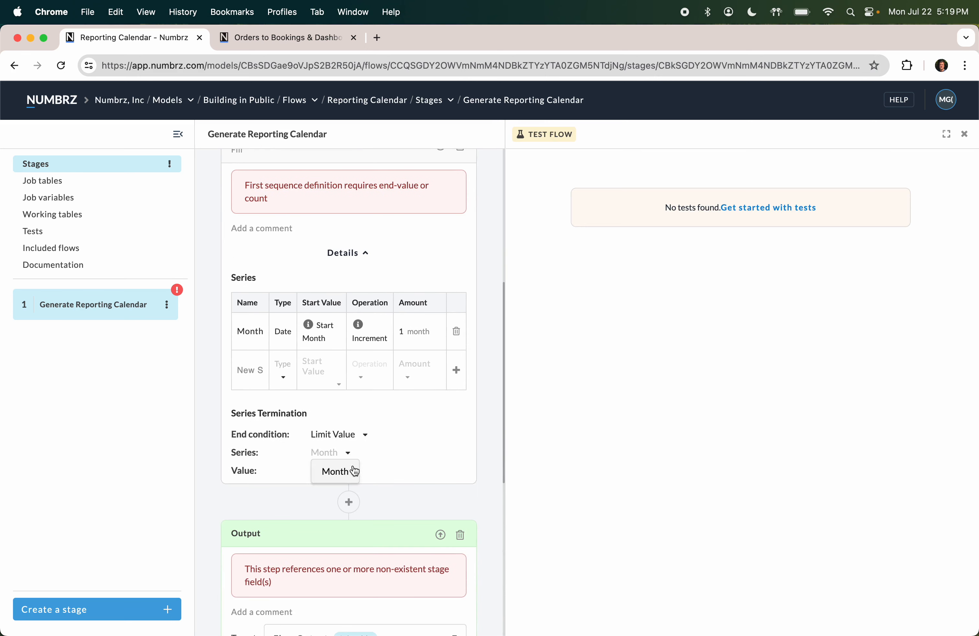
pyautogui.click(345, 471)
pyautogui.click(342, 475)
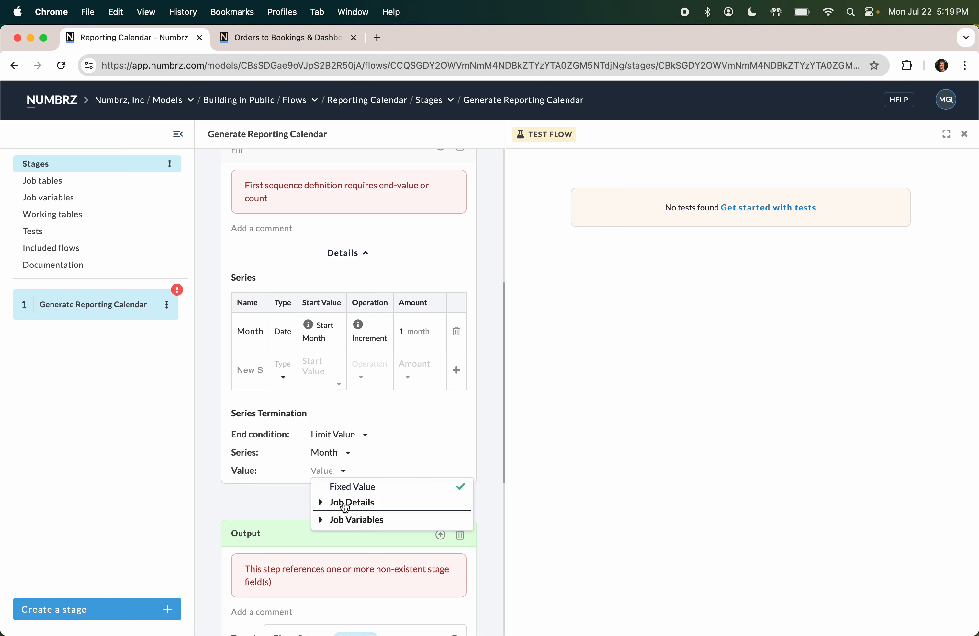
pyautogui.click(345, 520)
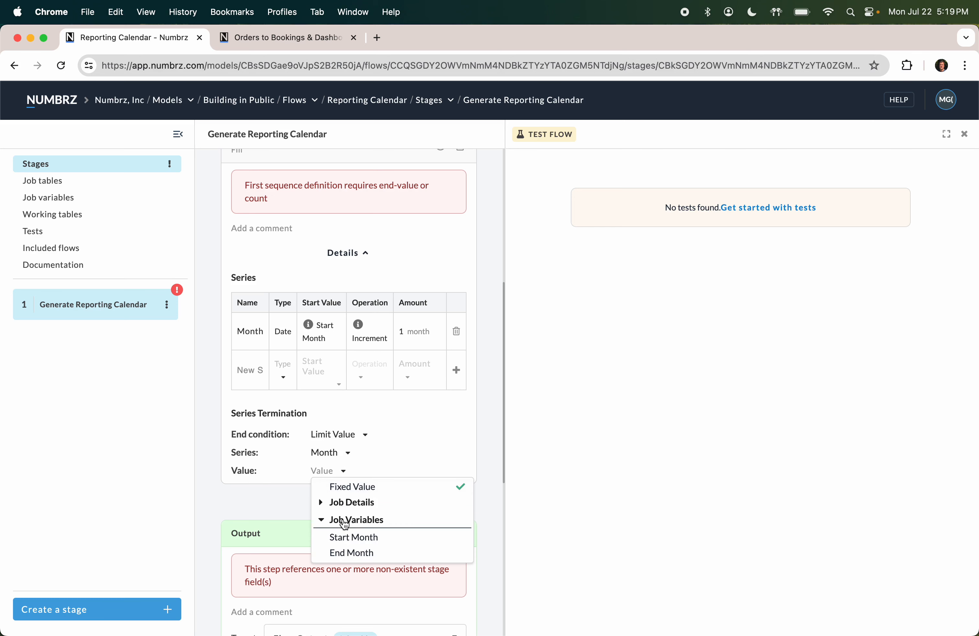
pyautogui.click(355, 554)
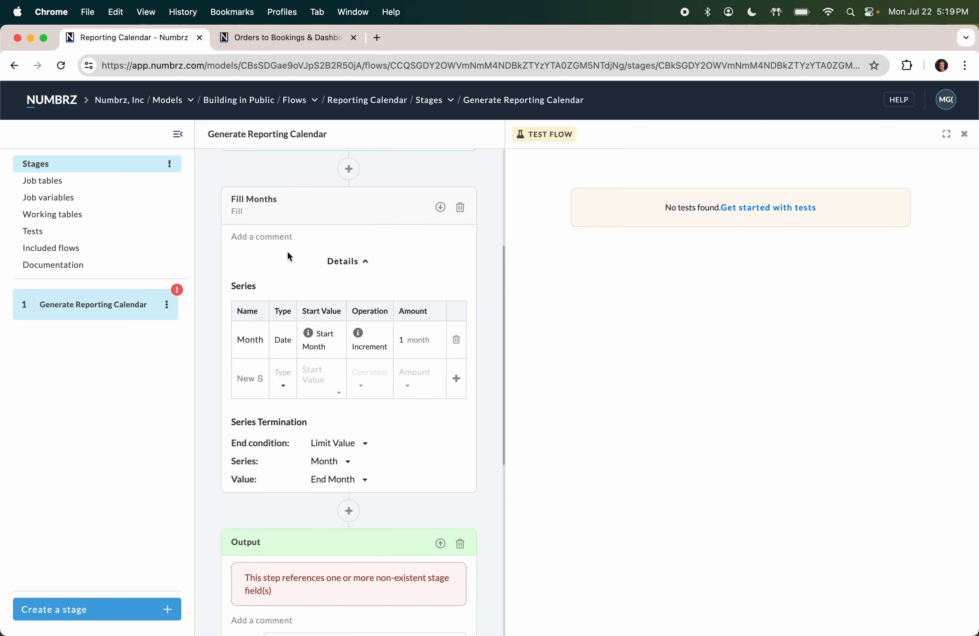
# Delete the Output step from the Generate Reporting Calendar stage.
pyautogui.scroll(-6, 287, 251)
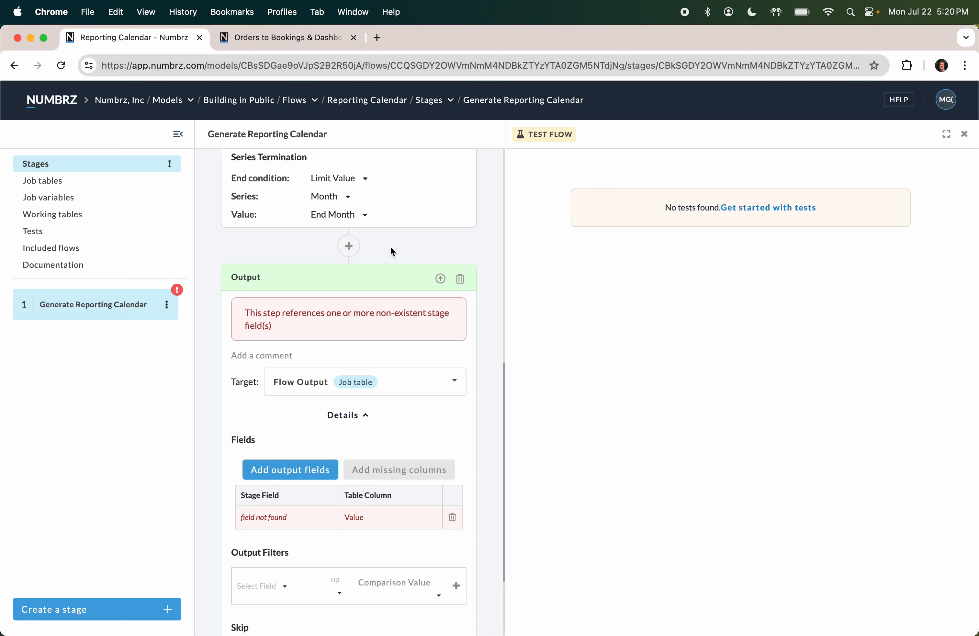
pyautogui.click(460, 280)
pyautogui.click(459, 280)
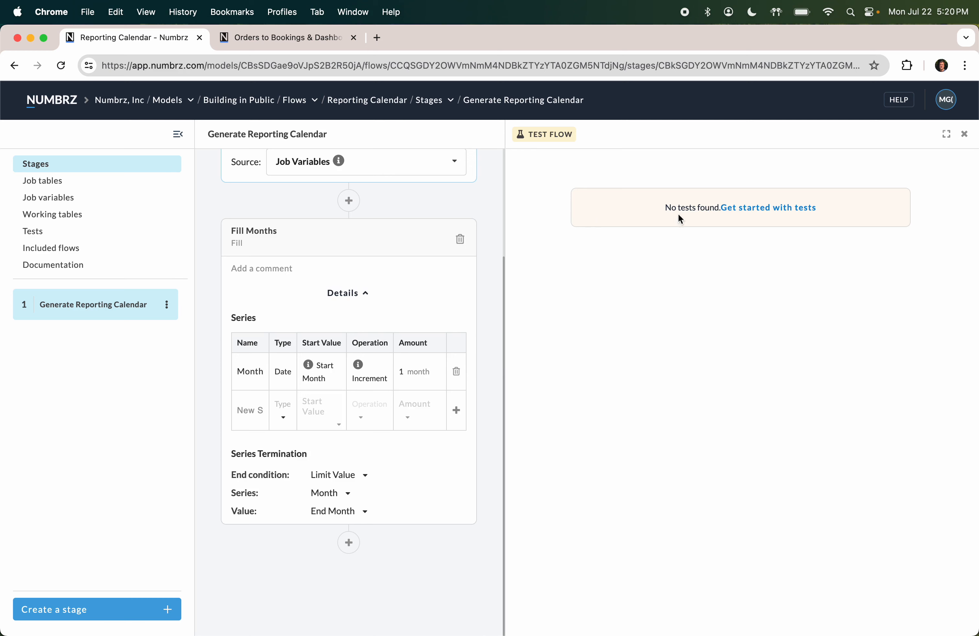
# Create a test named Basic for the Reporting Calendar flow.
pyautogui.click(760, 216)
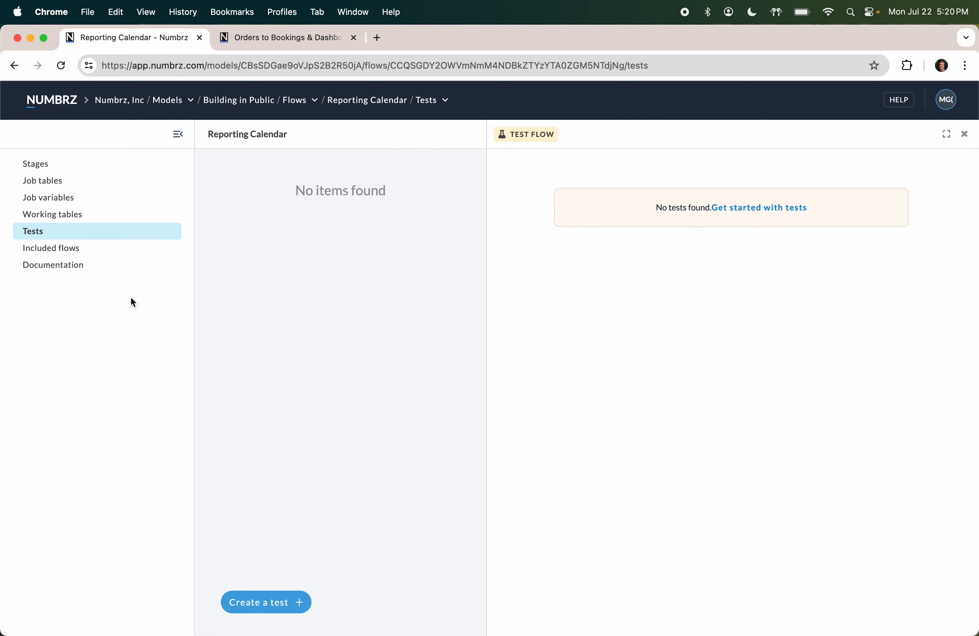
pyautogui.click(249, 603)
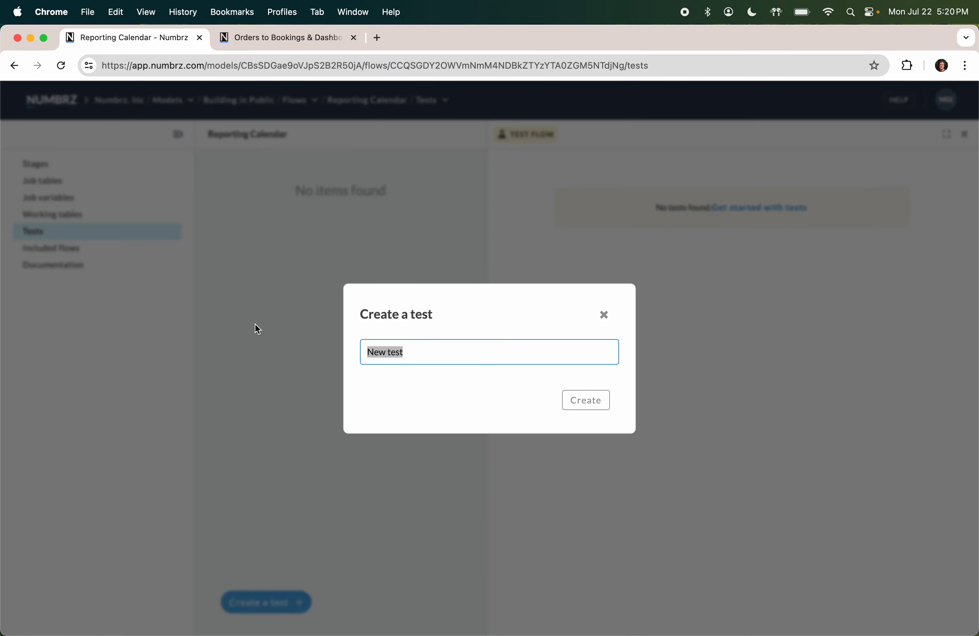
pyautogui.write('Basic')
pyautogui.click(581, 404)
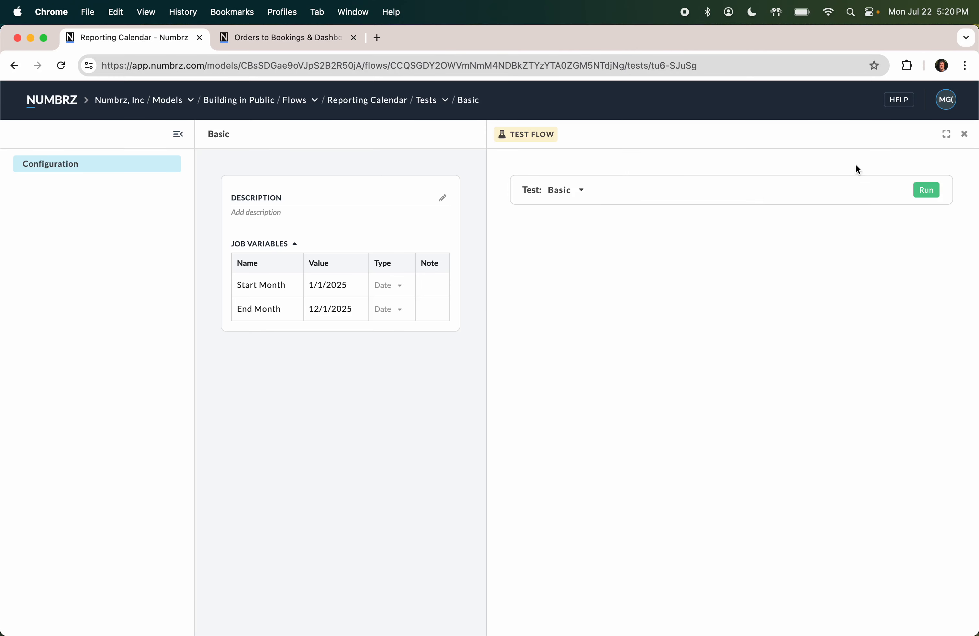
# Run the Basic test and review the month rows produced by the Fill Months step.
pyautogui.click(926, 191)
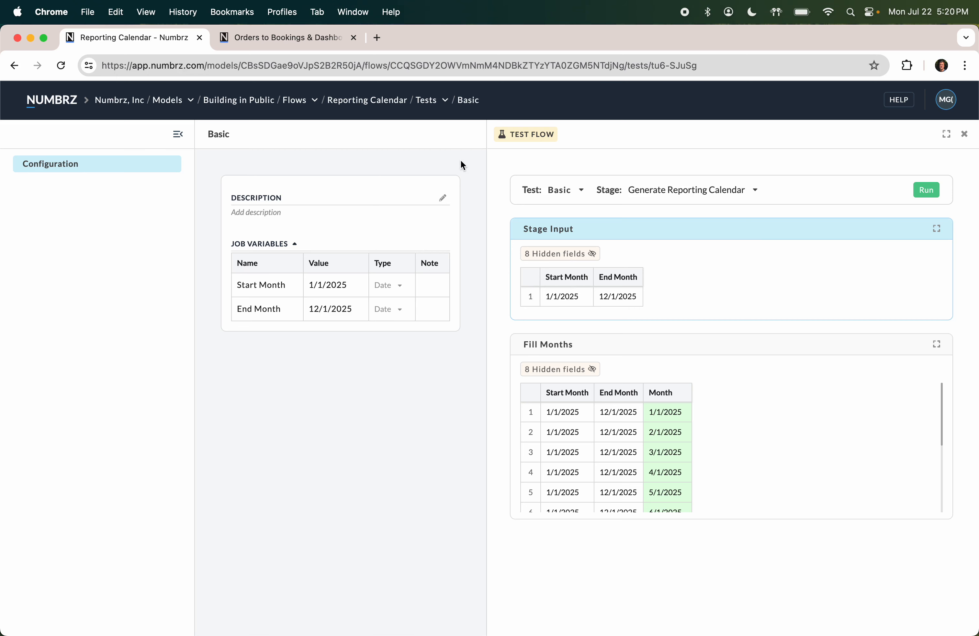
pyautogui.click(549, 347)
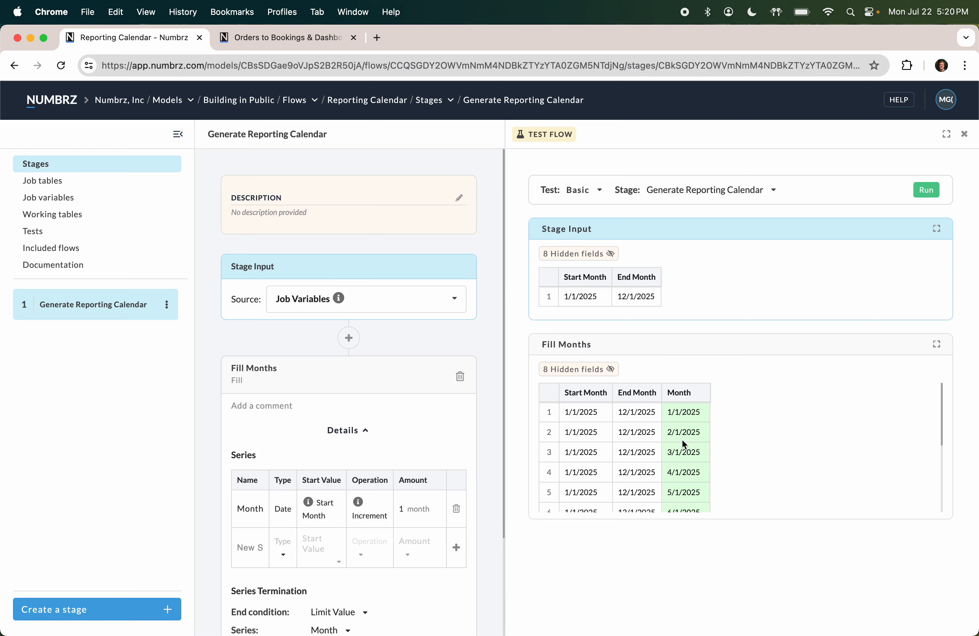
pyautogui.scroll(-5, 686, 446)
pyautogui.scroll(-1, 405, 404)
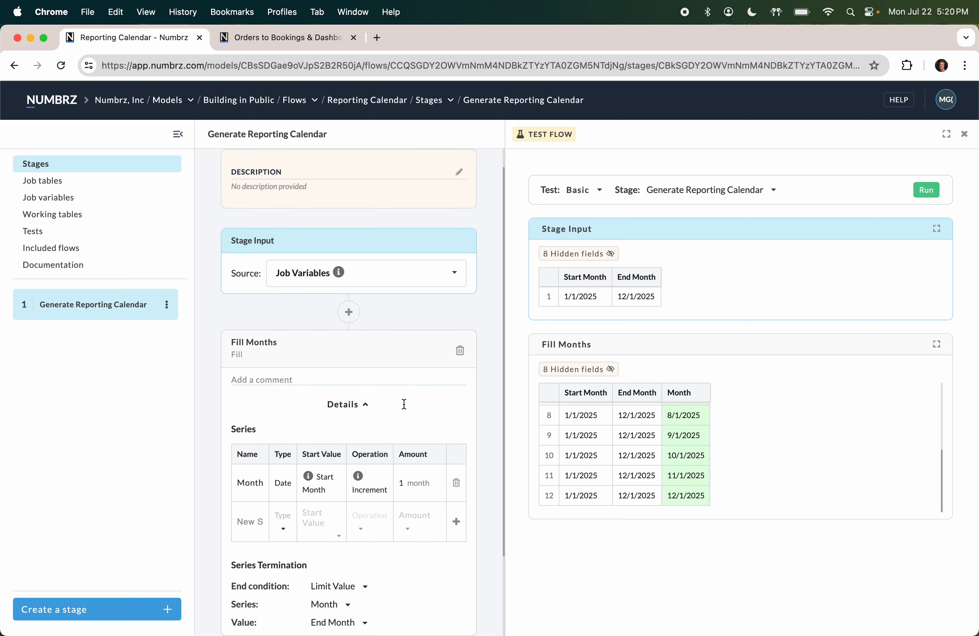
# Collapse the Fill Months details and add an Execute Function step after it.
pyautogui.click(354, 402)
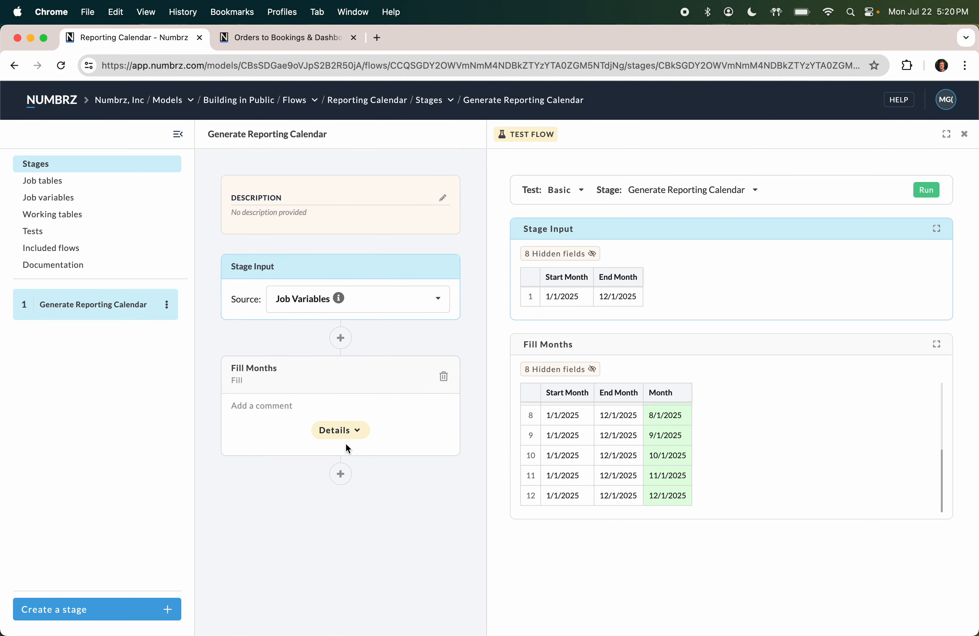
pyautogui.click(340, 475)
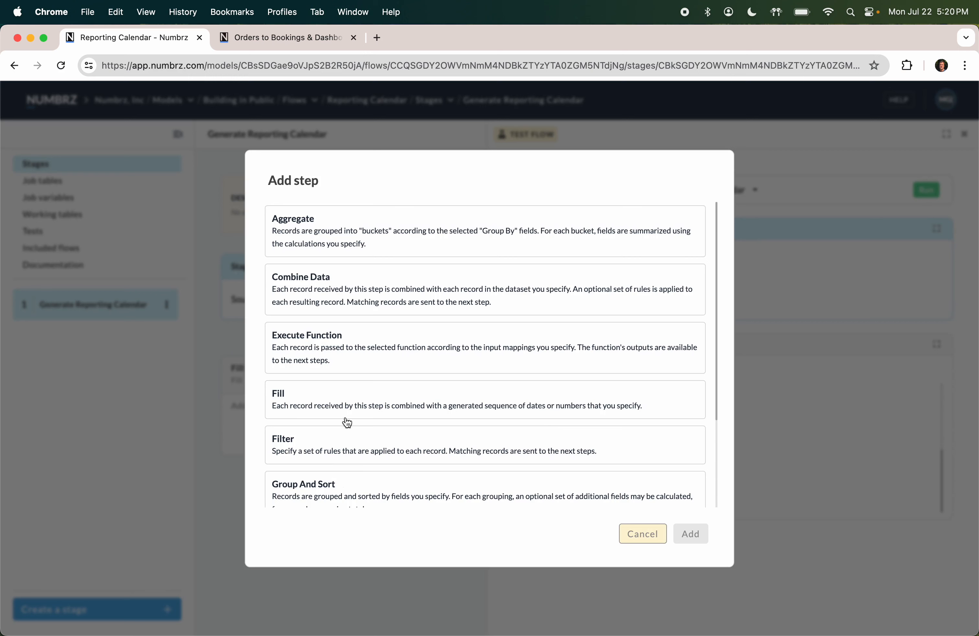
pyautogui.click(358, 351)
pyautogui.click(689, 533)
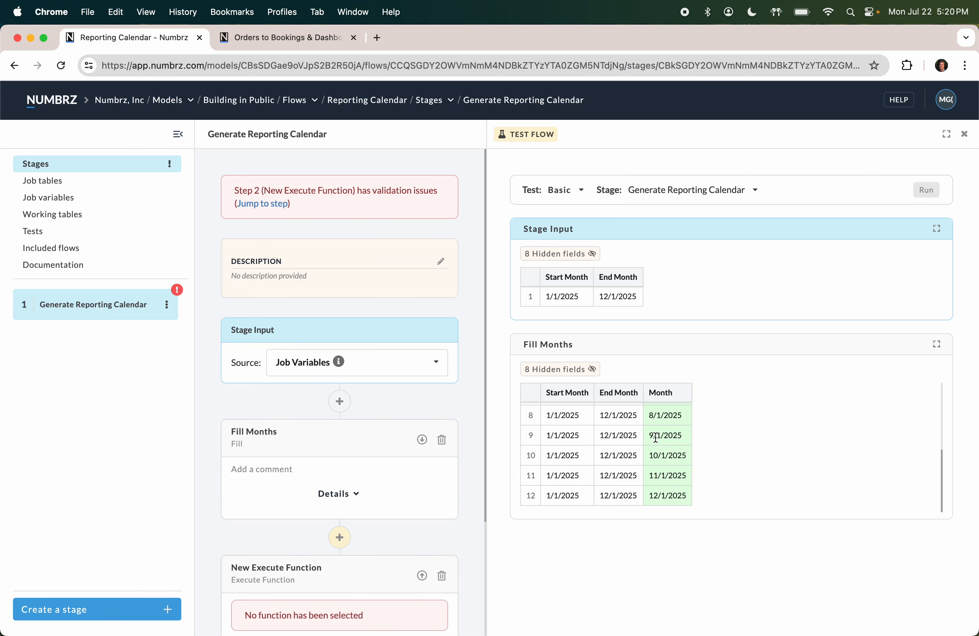
pyautogui.scroll(-2, 392, 512)
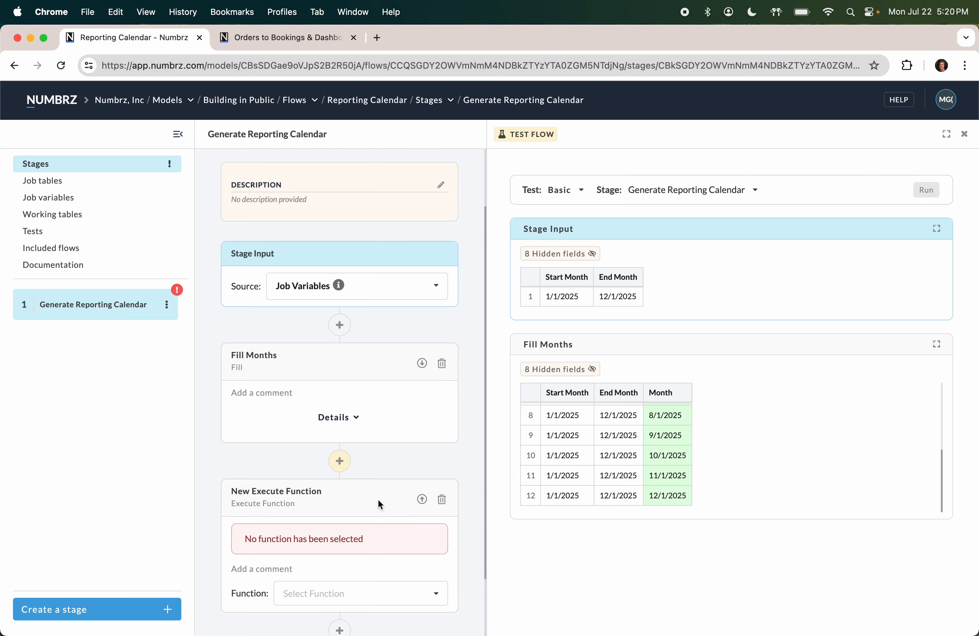
pyautogui.scroll(-2, 314, 486)
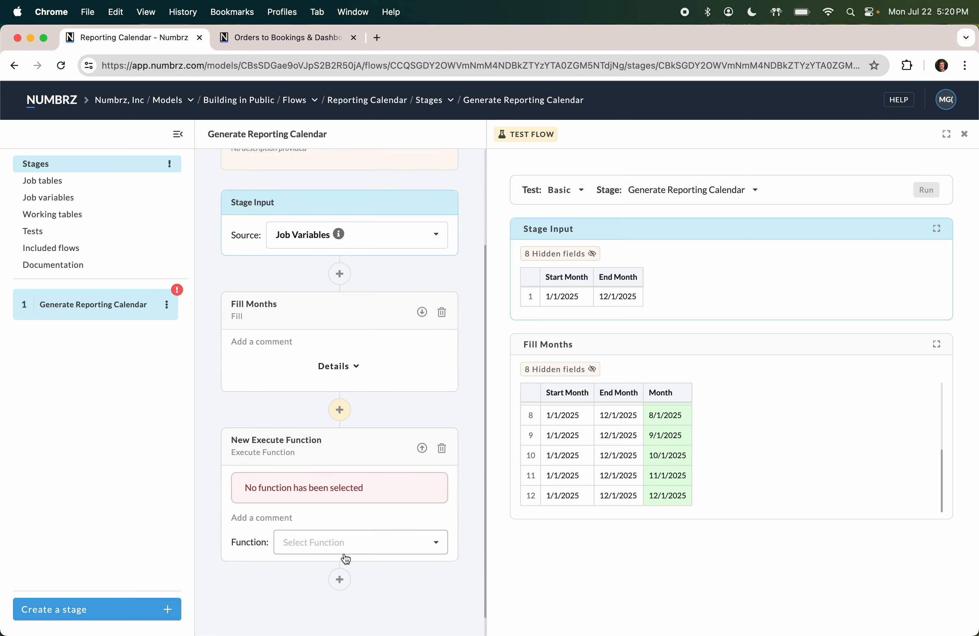
pyautogui.click(386, 548)
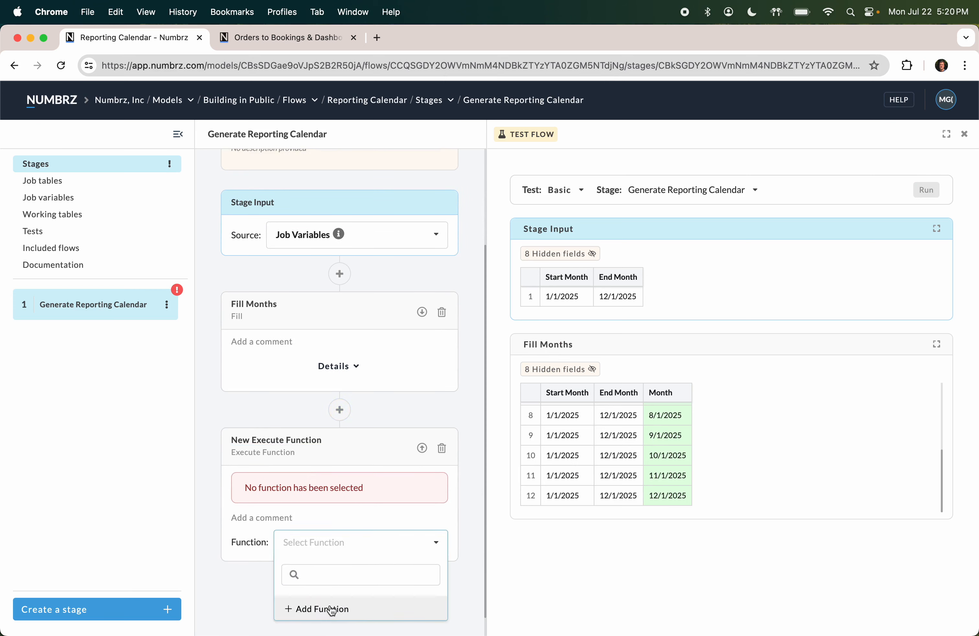
pyautogui.click(228, 591)
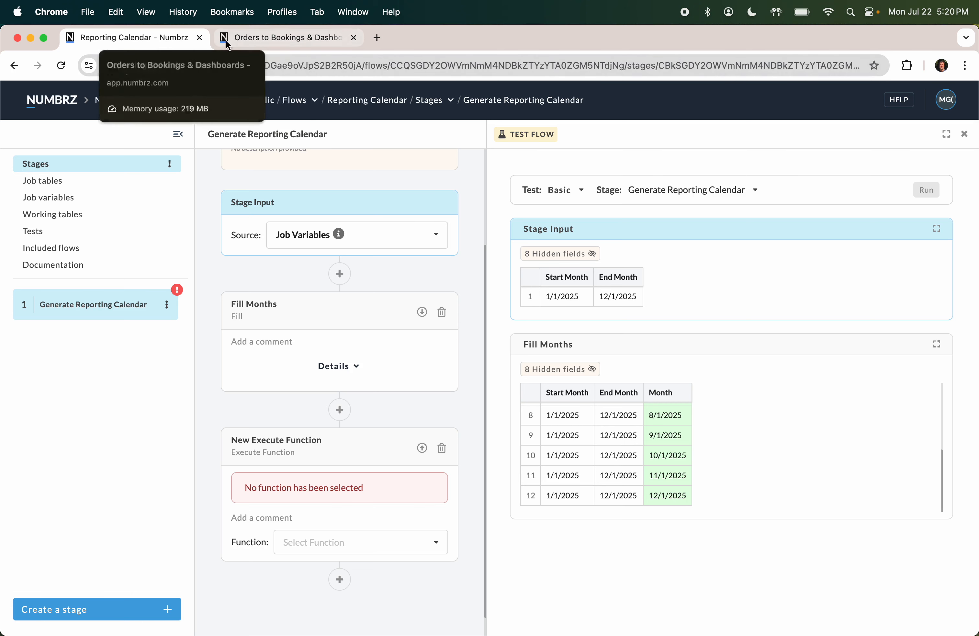
# In the Orders to Bookings & Dashboards model, open the Admin & Calendar flow and examine the steps of its Generate Reporting Calendar stage.
pyautogui.click(287, 39)
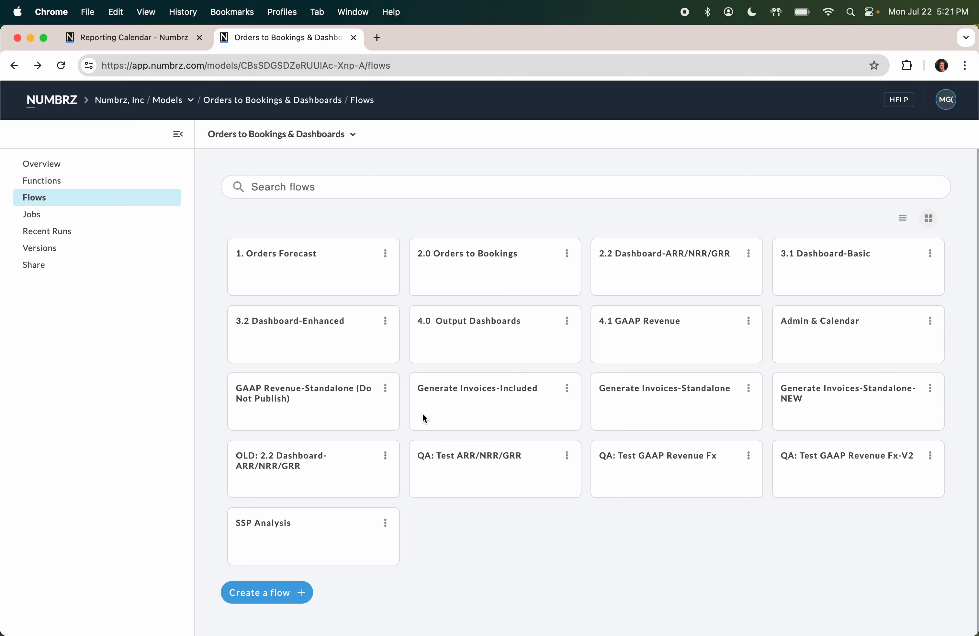
pyautogui.click(802, 320)
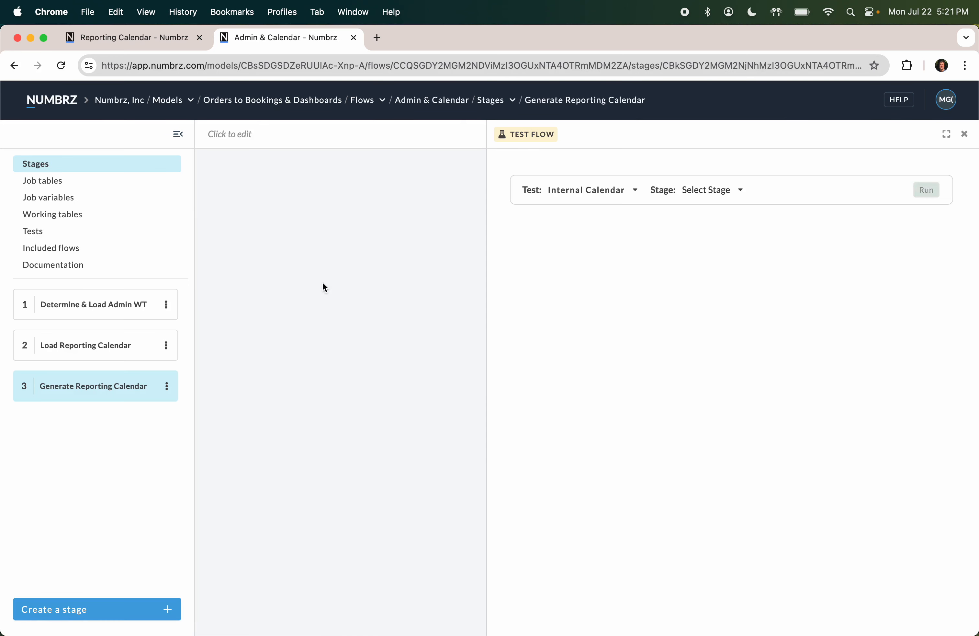
pyautogui.click(15, 66)
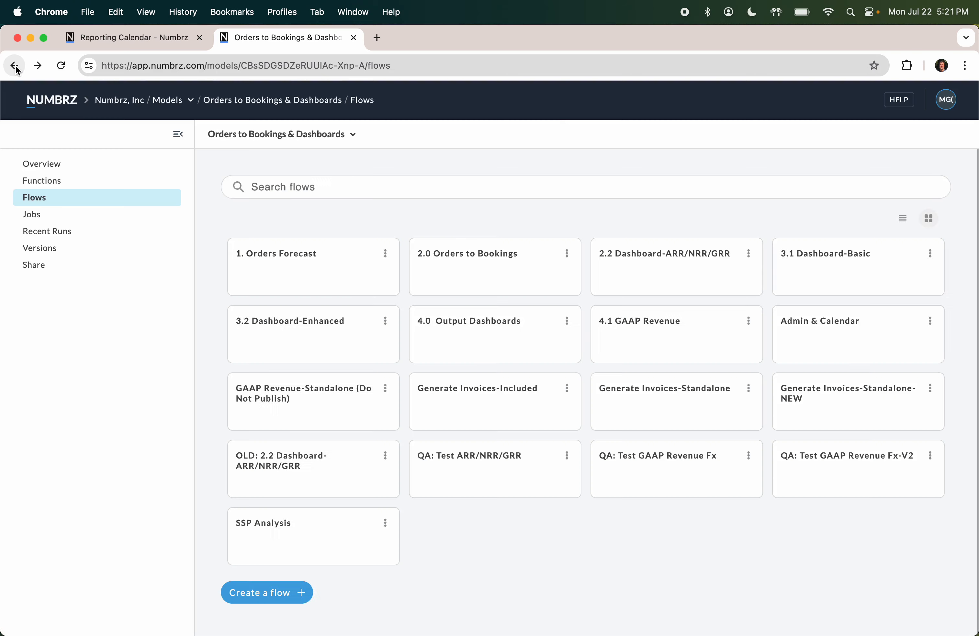
pyautogui.click(38, 66)
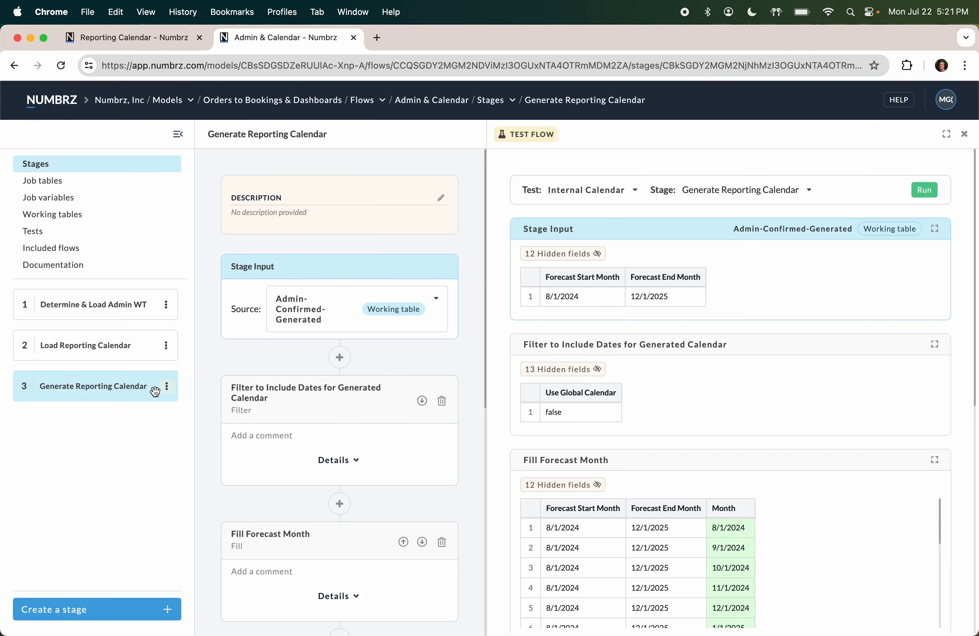
pyautogui.scroll(-3, 354, 488)
pyautogui.scroll(-2, 353, 486)
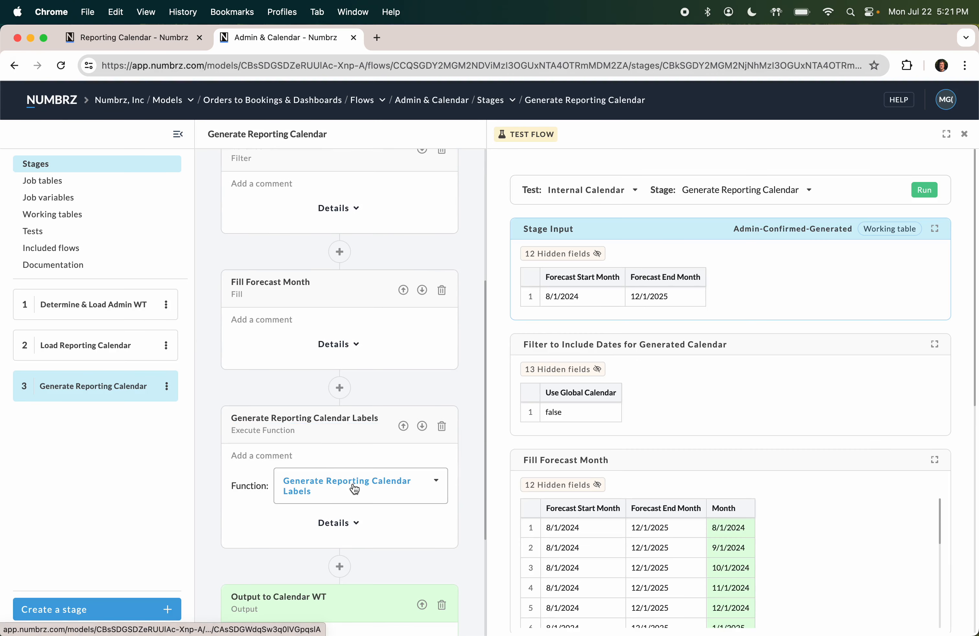
pyautogui.scroll(6, 320, 253)
pyautogui.scroll(-7, 312, 360)
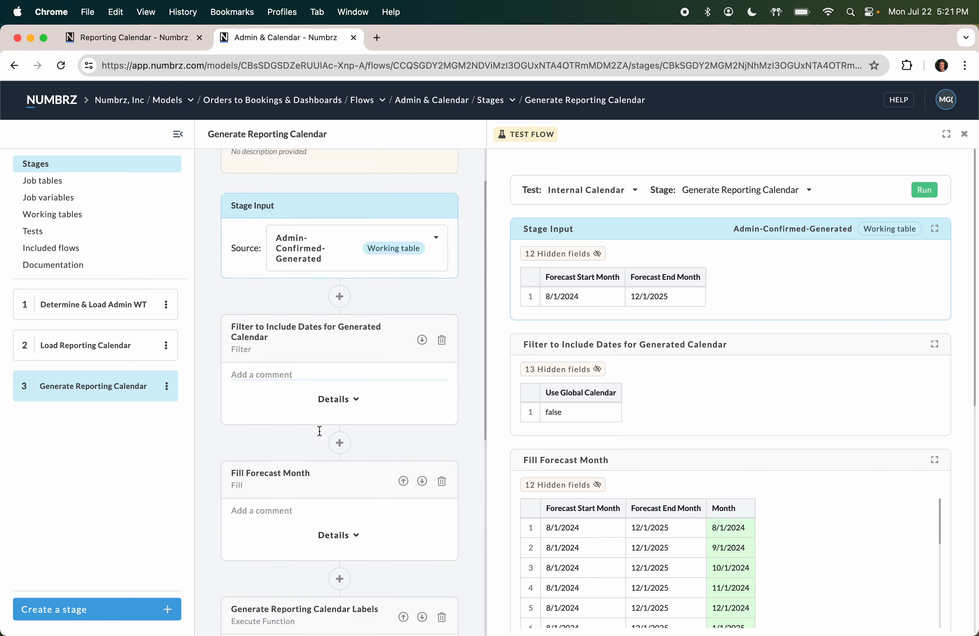
pyautogui.scroll(-2, 320, 435)
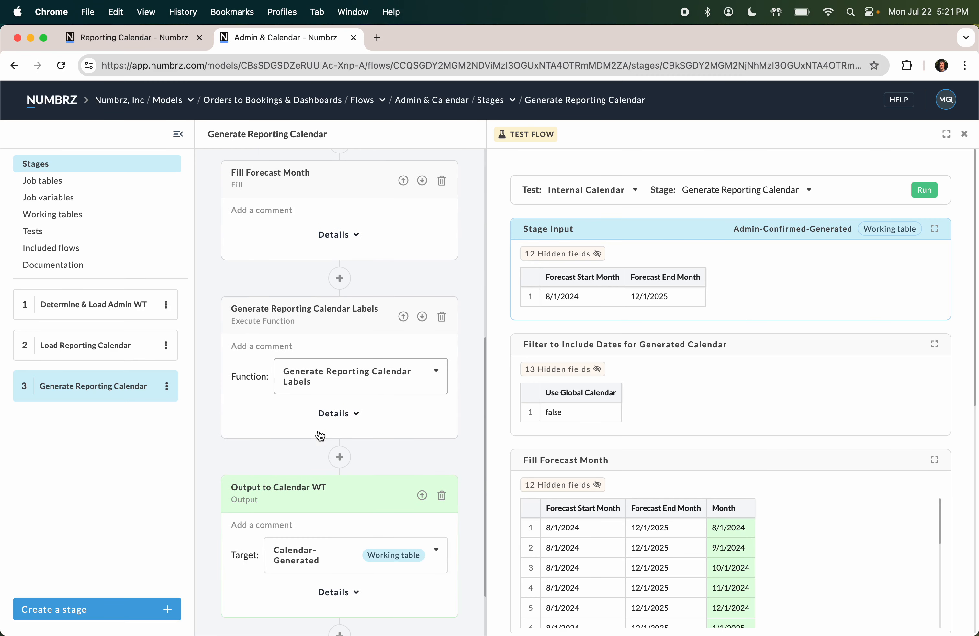
# Clone the Generate Reporting Calendar Labels function from the Orders to Bookings & Dashboards model into the Building in Public model.
pyautogui.click(303, 379)
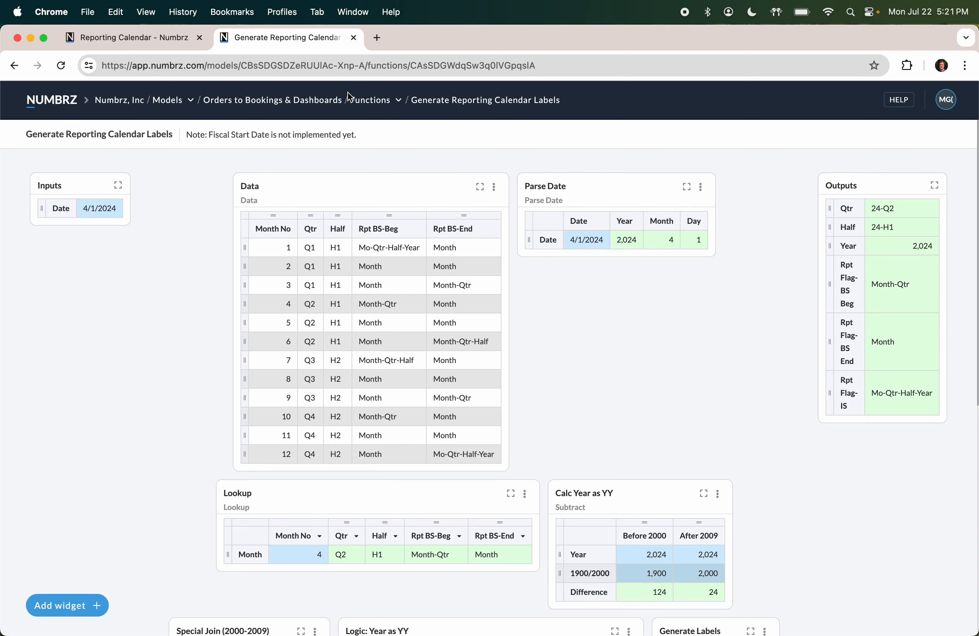
pyautogui.click(371, 99)
pyautogui.scroll(-15, 379, 427)
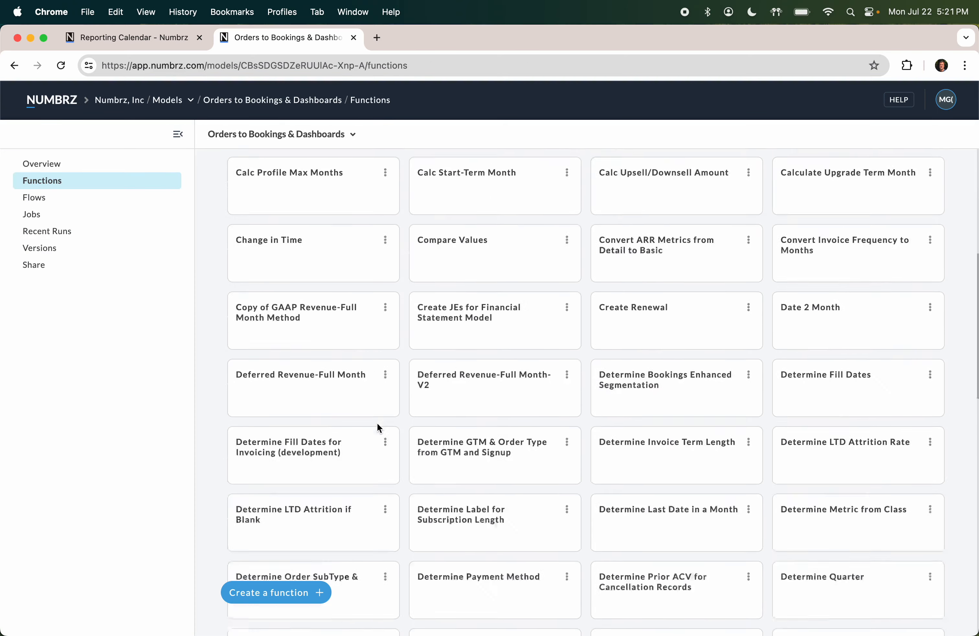
pyautogui.scroll(-2, 577, 445)
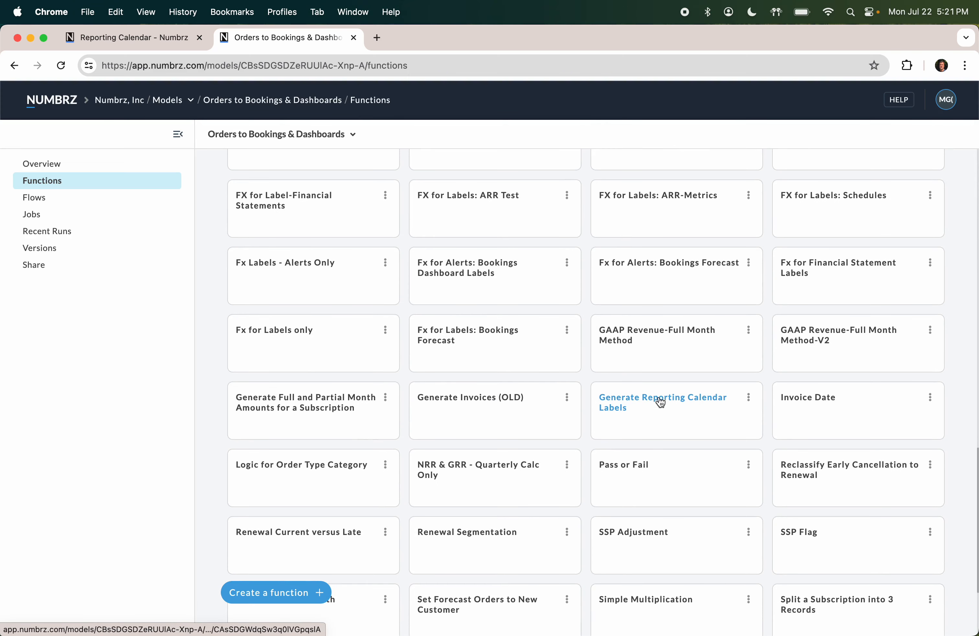
pyautogui.click(748, 397)
pyautogui.click(732, 418)
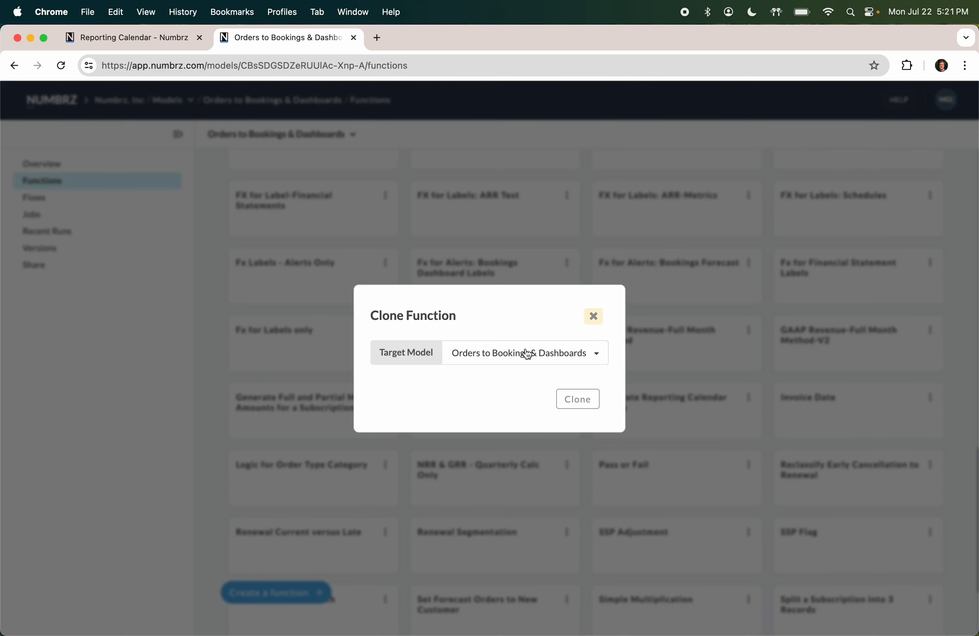
pyautogui.click(591, 351)
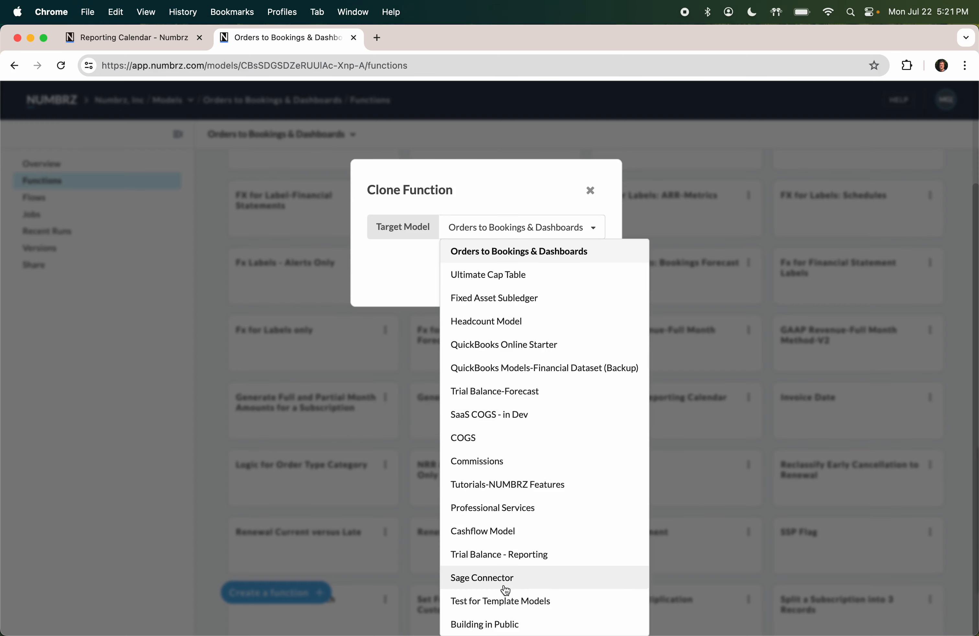
pyautogui.click(494, 624)
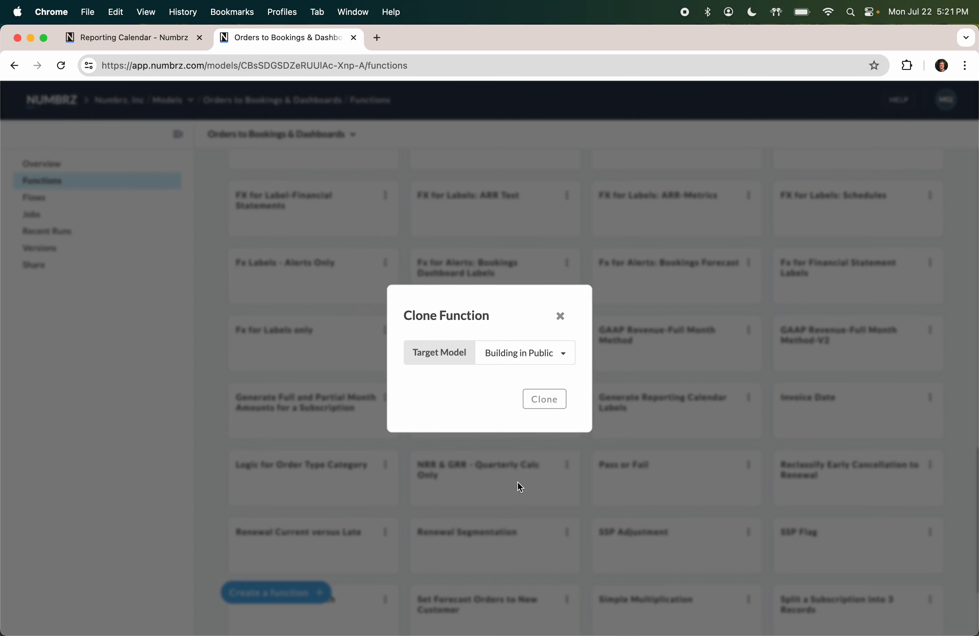
pyautogui.click(546, 400)
# Return to the Reporting Calendar flow, reload it, and assign Copy of Generate Reporting Calendar Labels to the new Execute Function step.
pyautogui.click(182, 38)
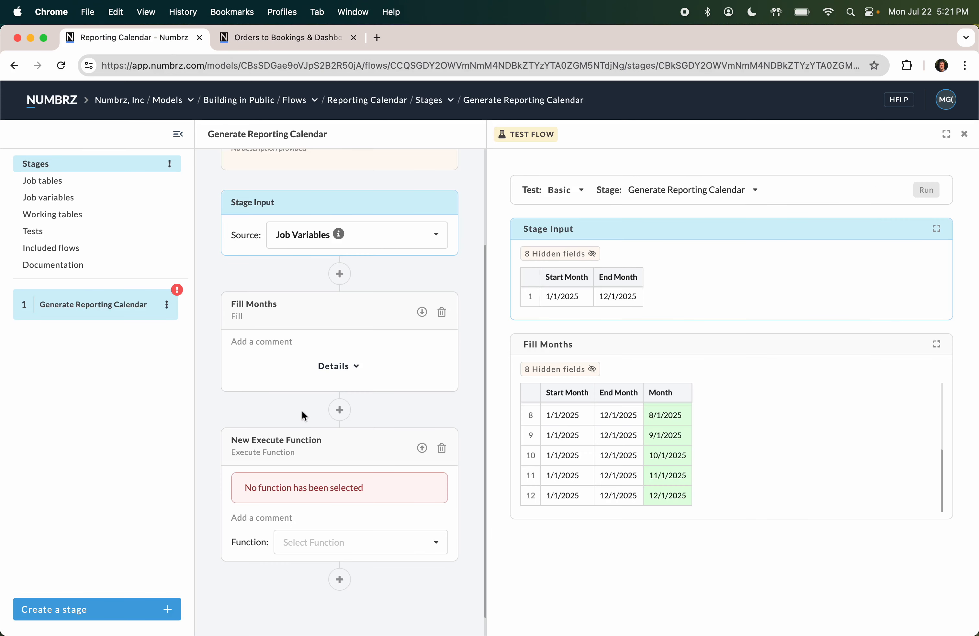
pyautogui.press('super+r')
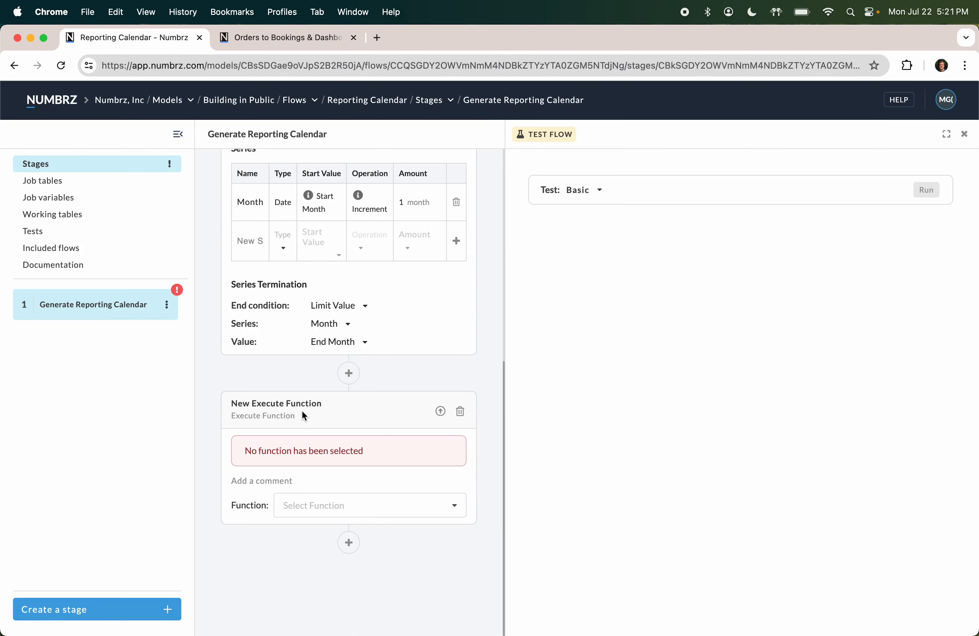
pyautogui.click(455, 507)
pyautogui.click(356, 577)
# Open the cloned function, rename it Generate Reporting Calendar Labels, and return to the Reporting Calendar flow.
pyautogui.click(317, 513)
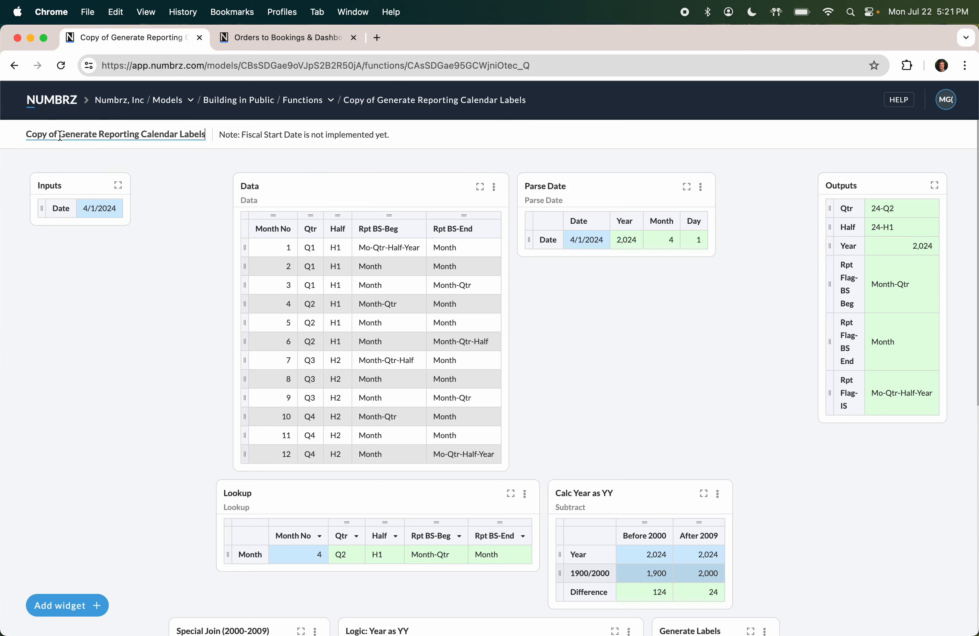
pyautogui.press('BackSpace')
pyautogui.write('s')
pyautogui.press('BackSpace')
pyautogui.press('BackSpace')
pyautogui.press('BackSpace')
pyautogui.press('BackSpace')
pyautogui.press('BackSpace')
pyautogui.press('BackSpace')
pyautogui.press('BackSpace')
pyautogui.press('BackSpace')
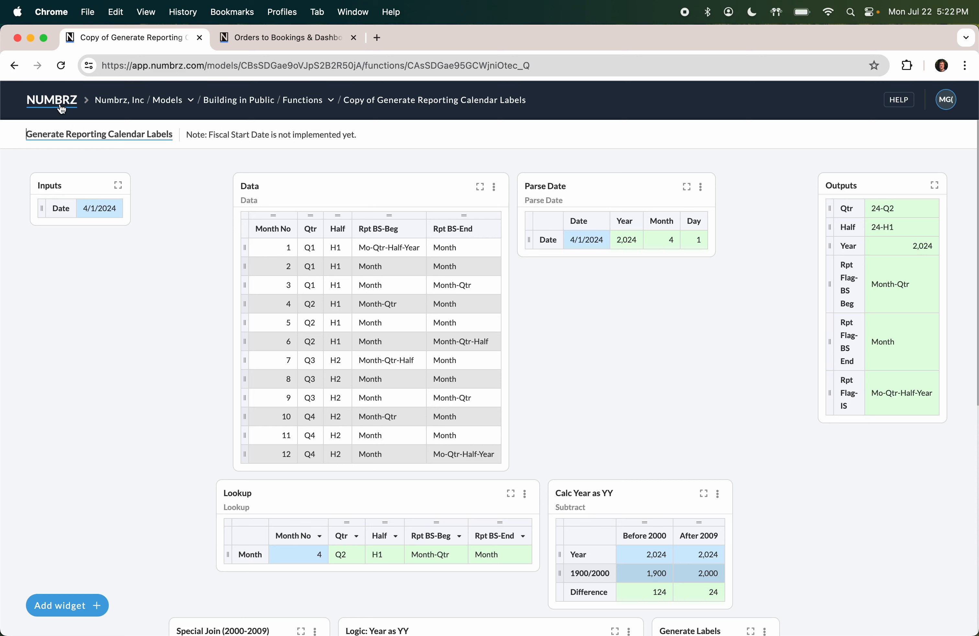
pyautogui.click(15, 66)
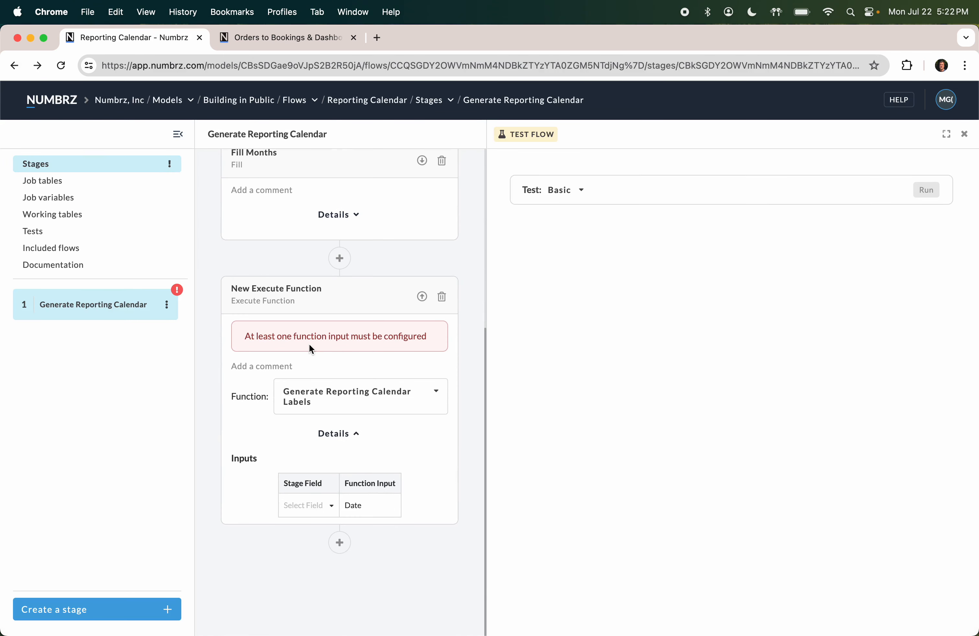
# Rename the new Execute Function step as Generate Reporting Labels.
pyautogui.click(239, 282)
pyautogui.press('super+a')
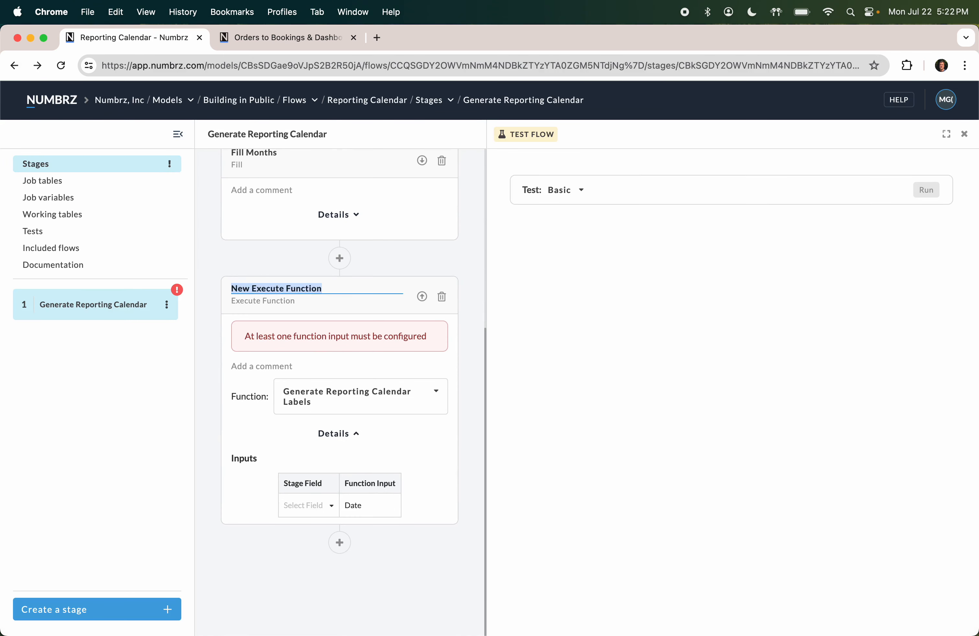
pyautogui.write('Generate')
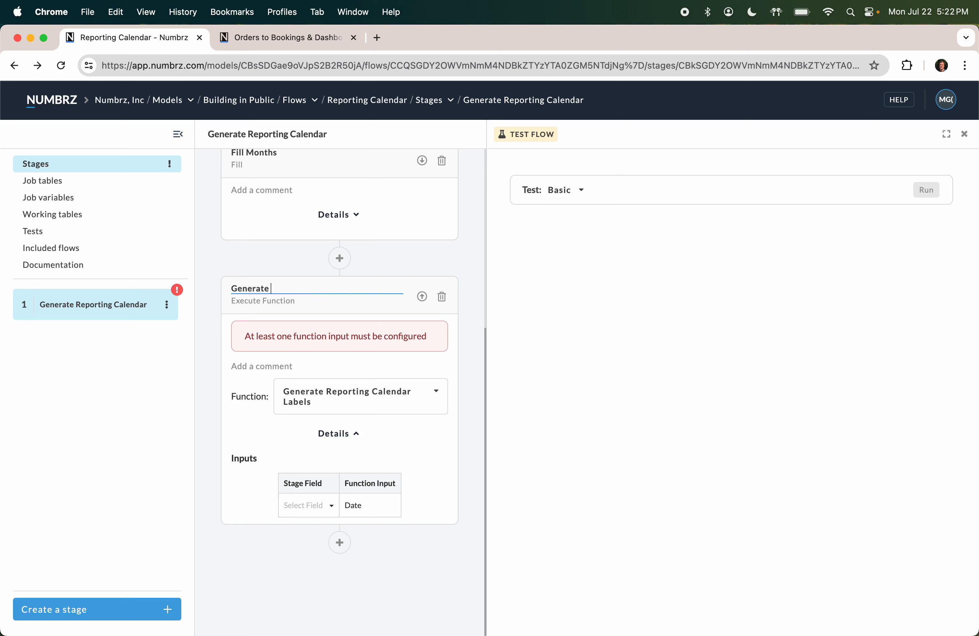
pyautogui.write(' Reporting Labels')
# Map the Month field from Fill Months to the function's Date input.
pyautogui.click(329, 509)
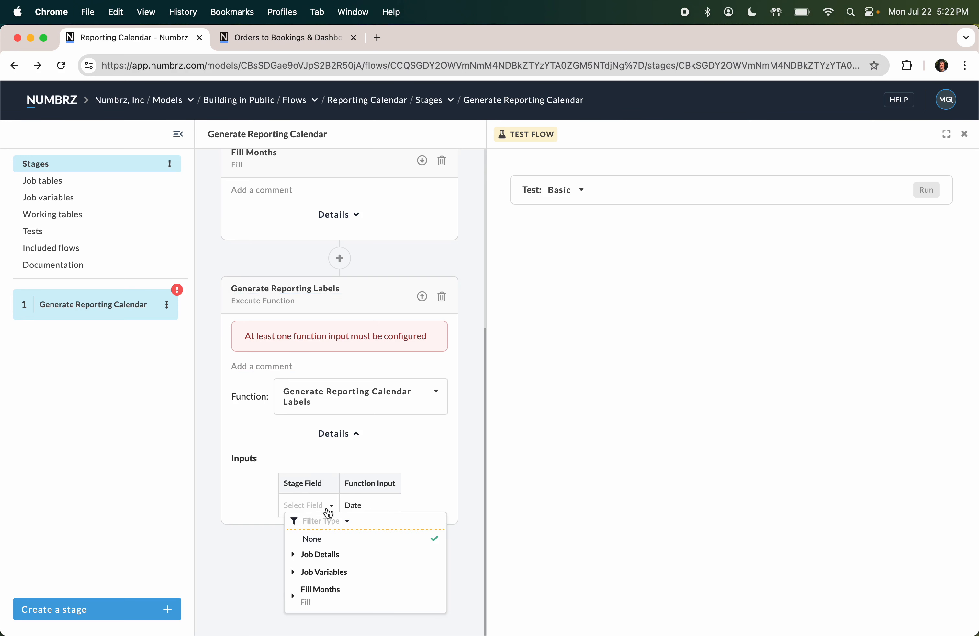
pyautogui.click(326, 594)
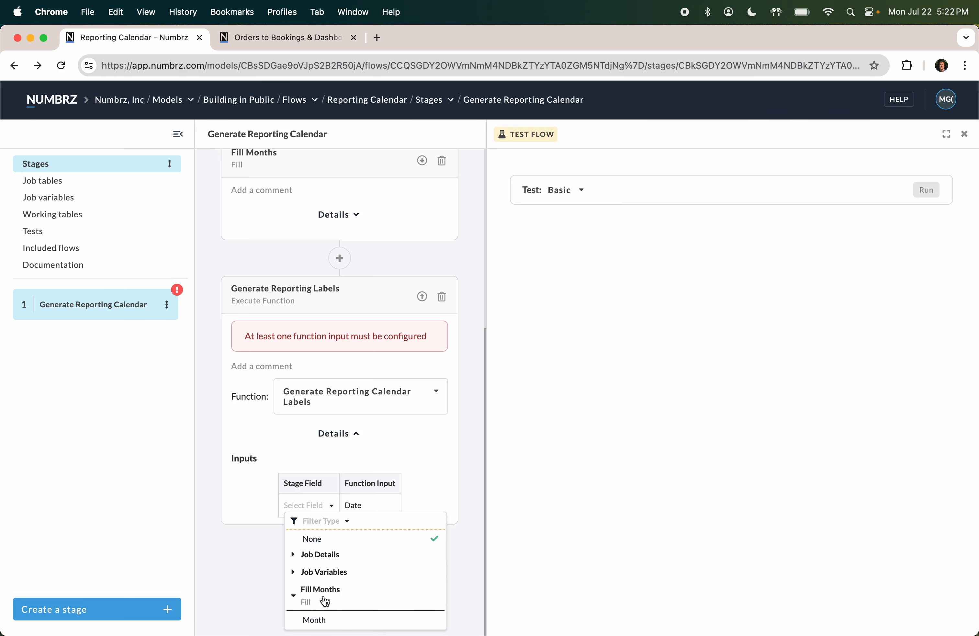
pyautogui.click(323, 621)
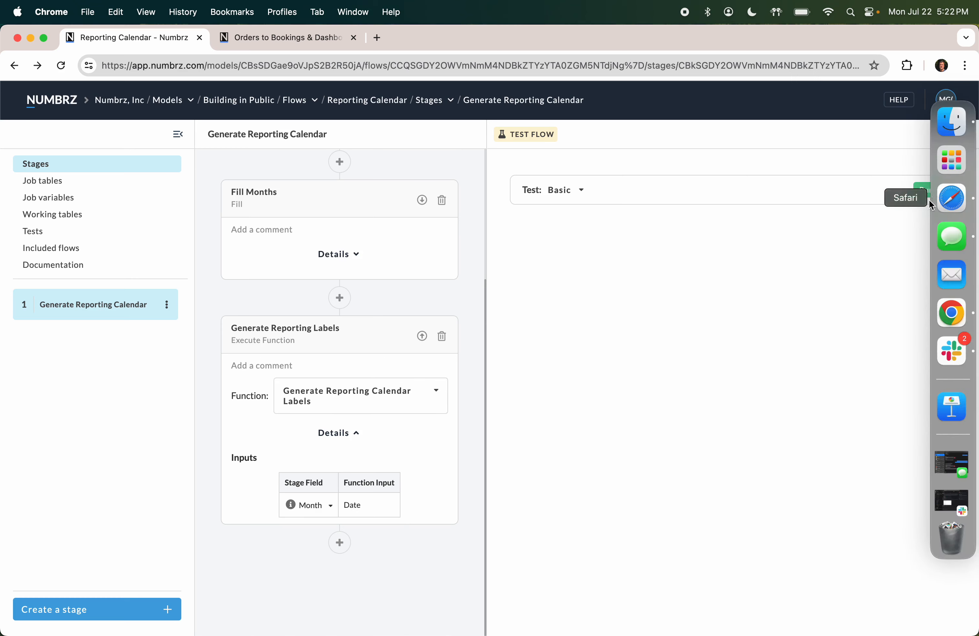
# Run the Basic test and examine the Fill Months rows and the expanded Generate Reporting Labels results.
pyautogui.click(925, 191)
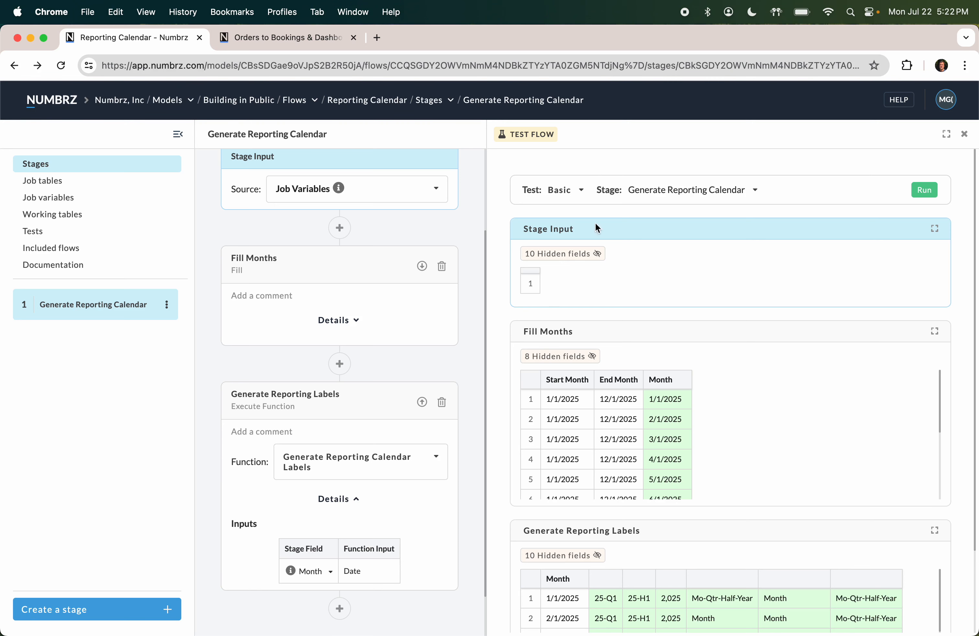
pyautogui.click(924, 191)
pyautogui.scroll(3, 365, 301)
pyautogui.scroll(-2, 575, 301)
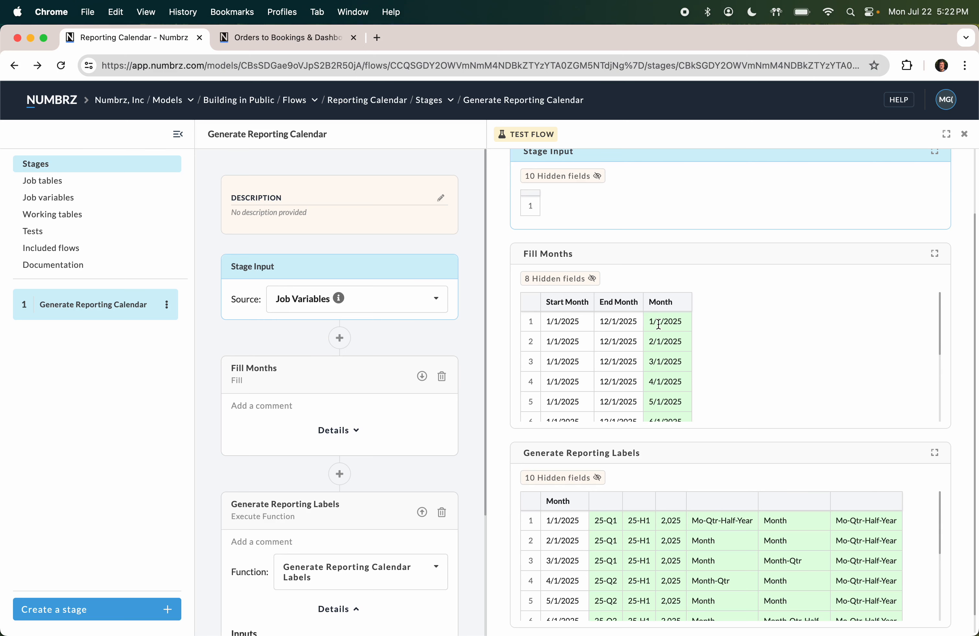
pyautogui.scroll(-4, 660, 359)
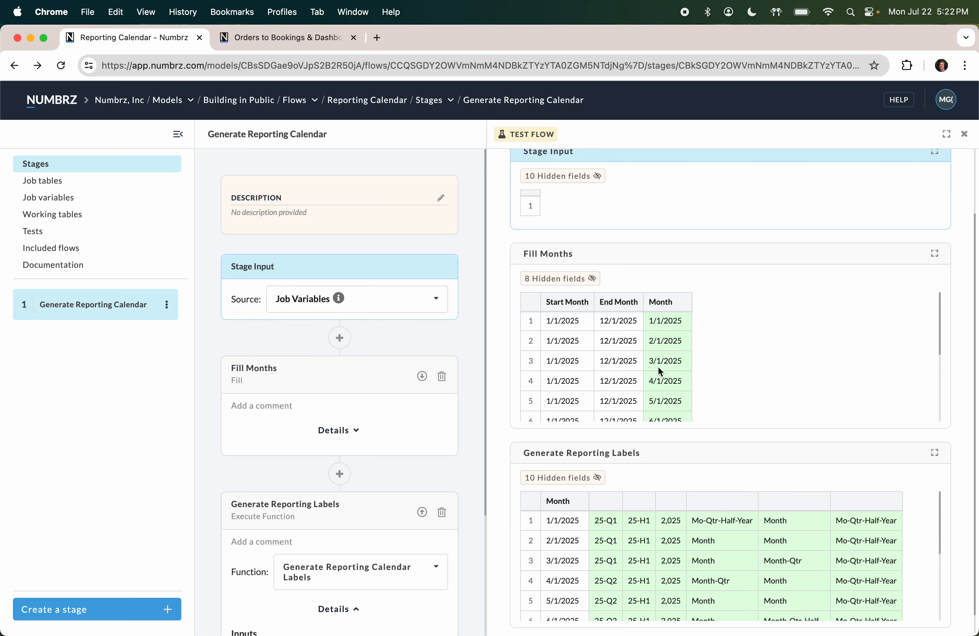
pyautogui.scroll(-1, 516, 424)
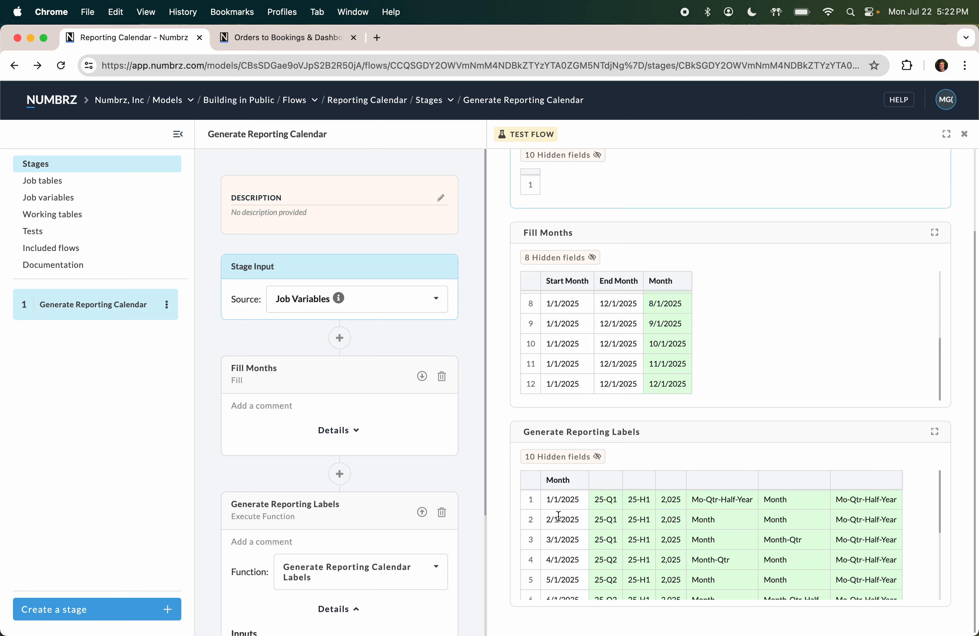
pyautogui.scroll(-3, 559, 519)
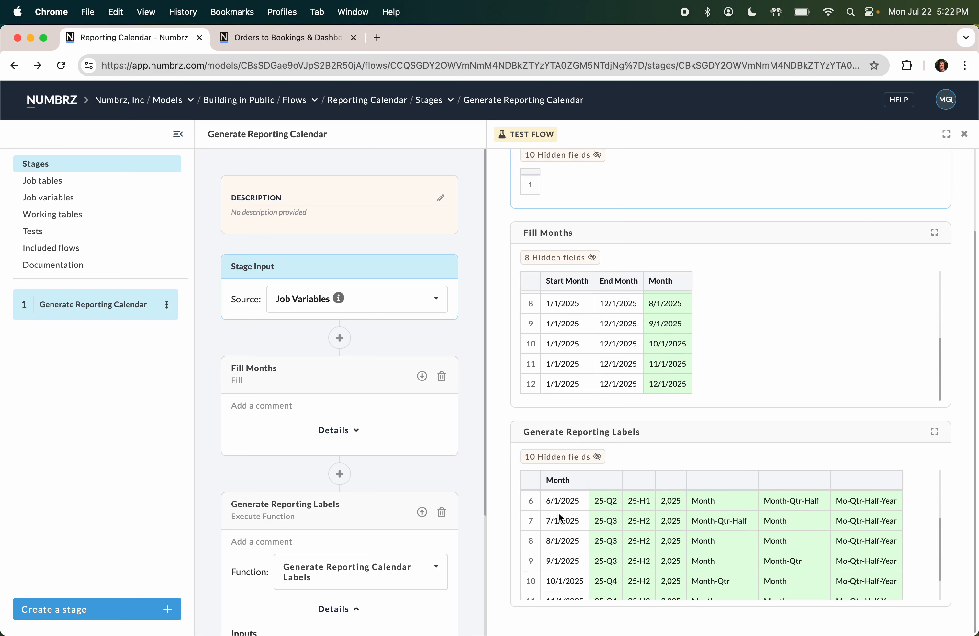
pyautogui.scroll(-2, 559, 519)
pyautogui.scroll(4, 559, 514)
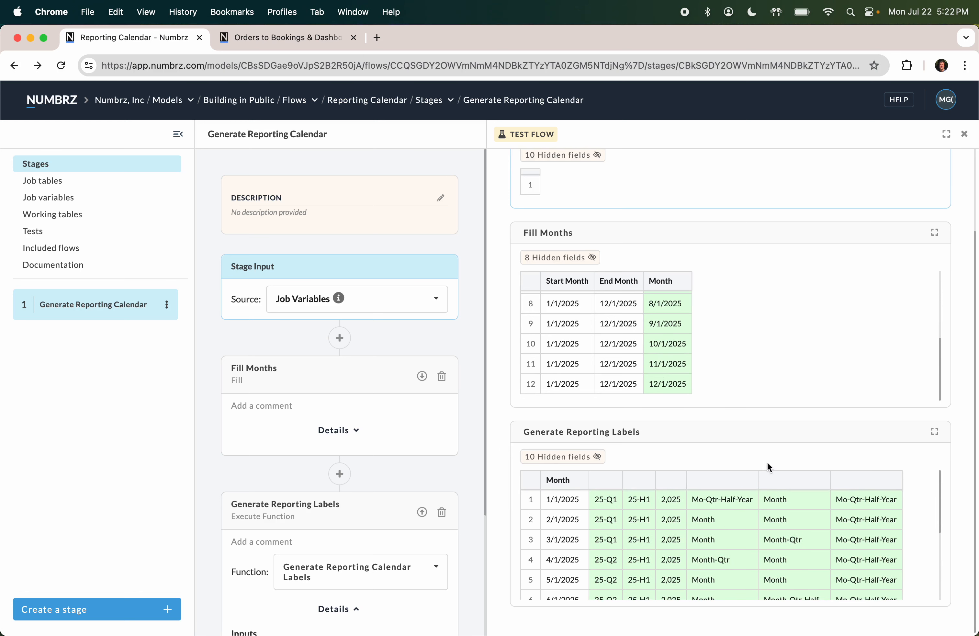
pyautogui.click(935, 432)
pyautogui.scroll(-3, 741, 370)
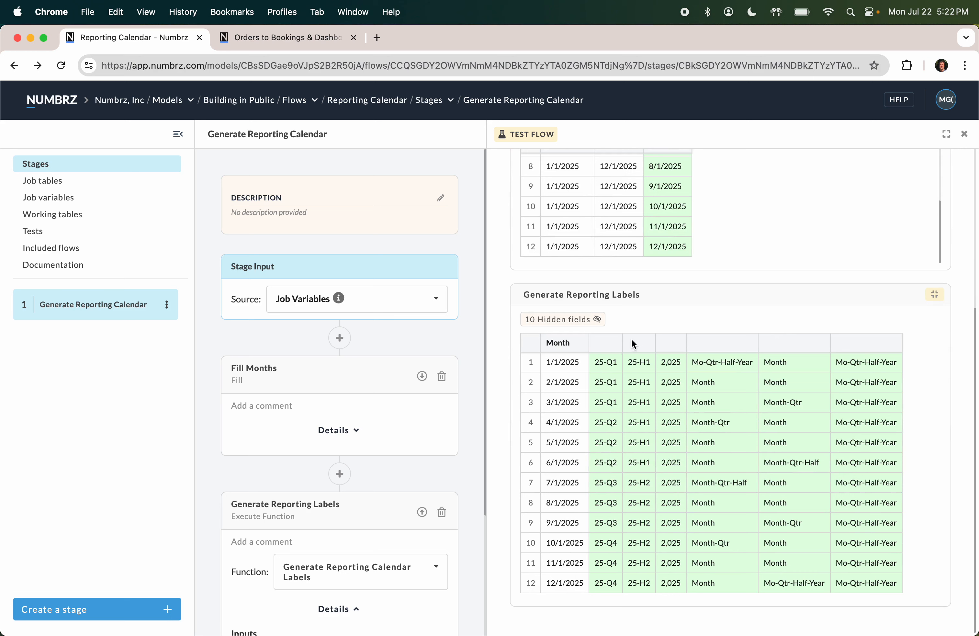
# Add an Output step after the Generate Reporting Labels step.
pyautogui.scroll(-1, 365, 454)
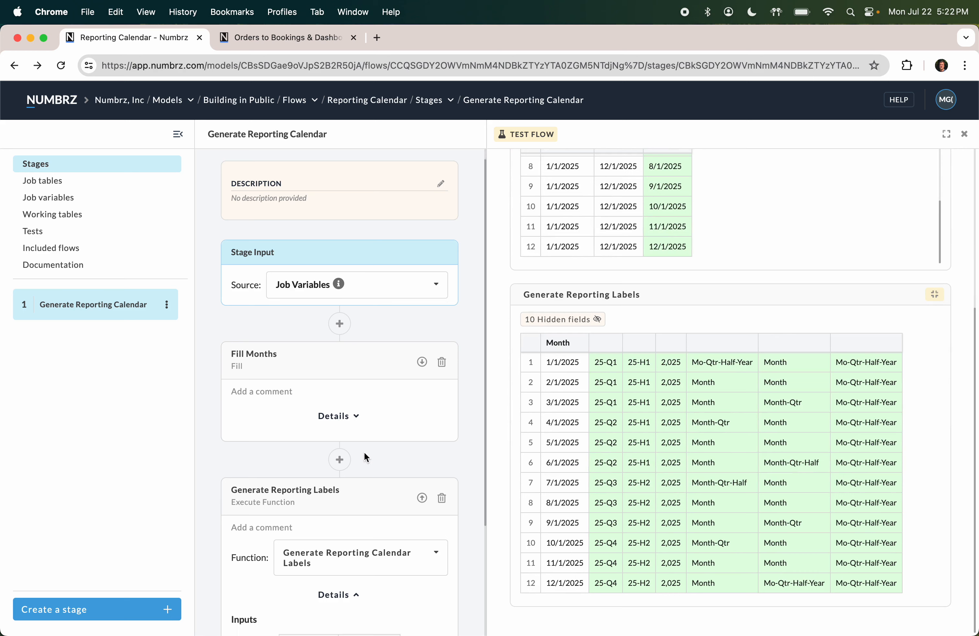
pyautogui.scroll(-5, 365, 454)
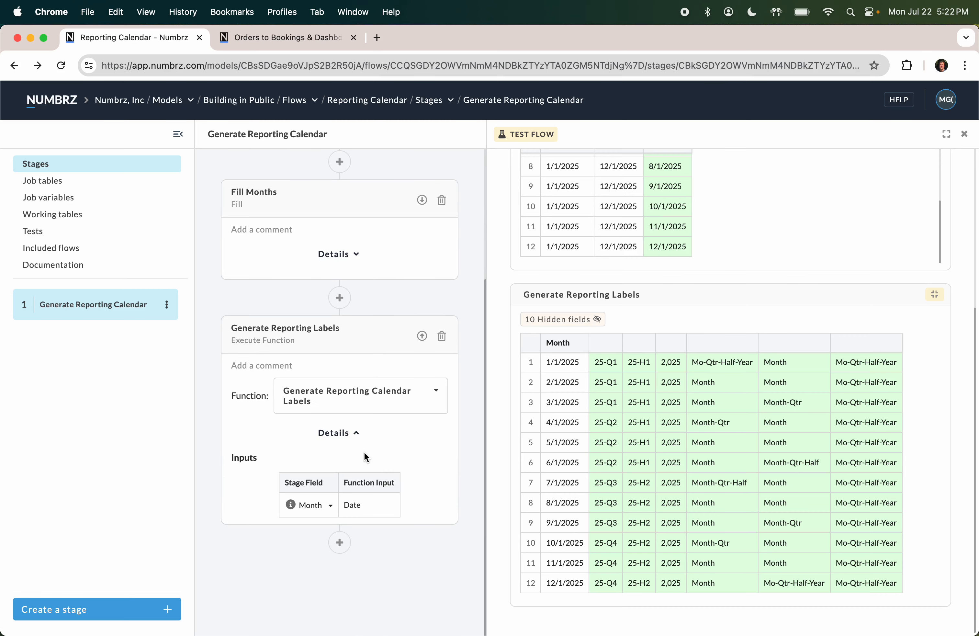
pyautogui.click(339, 543)
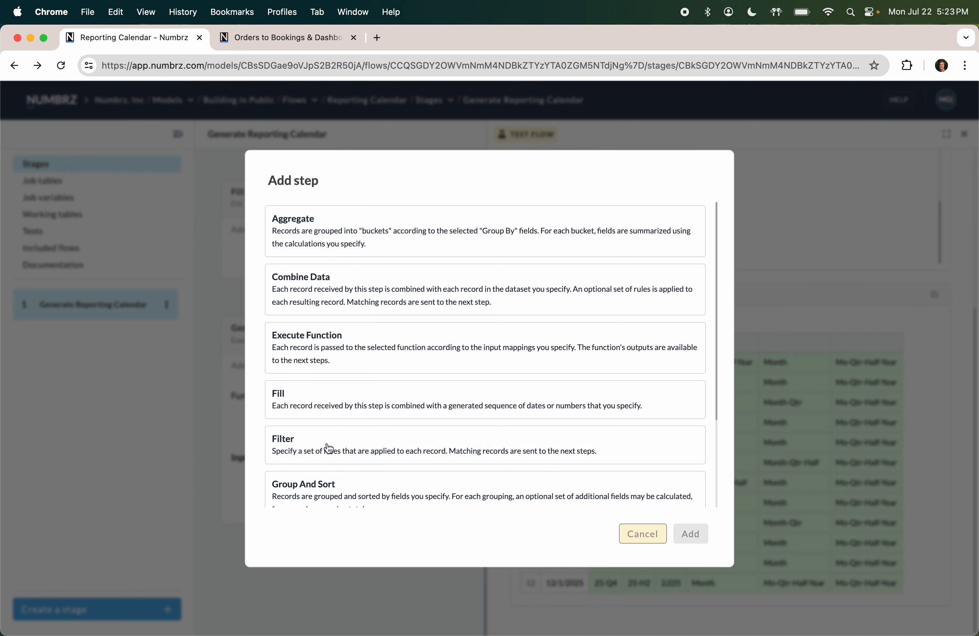
pyautogui.scroll(-3, 329, 449)
pyautogui.doubleClick(320, 477)
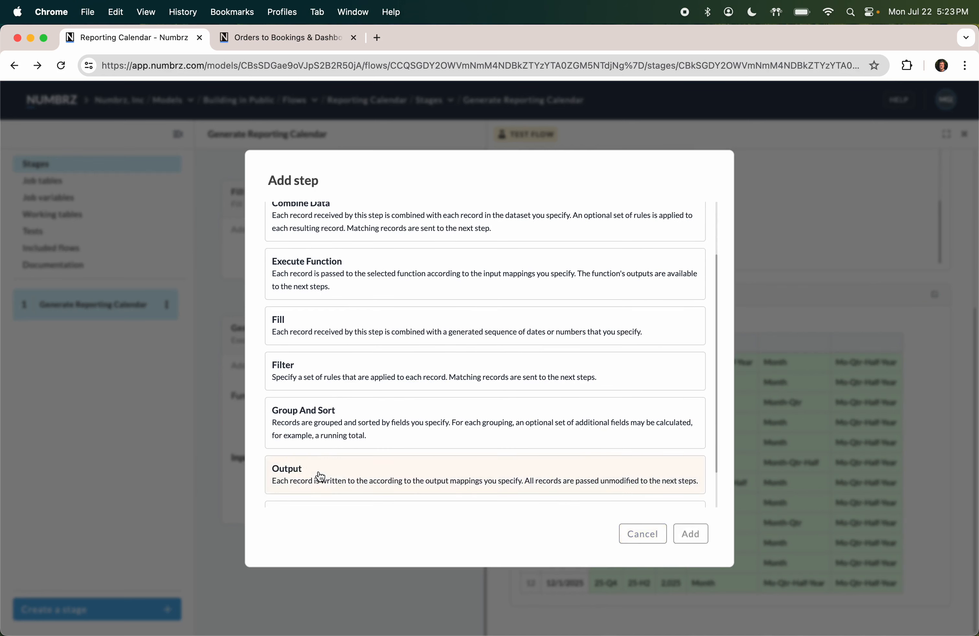
# Set the target of the new Output step to the Flow Output job table.
pyautogui.scroll(-5, 348, 471)
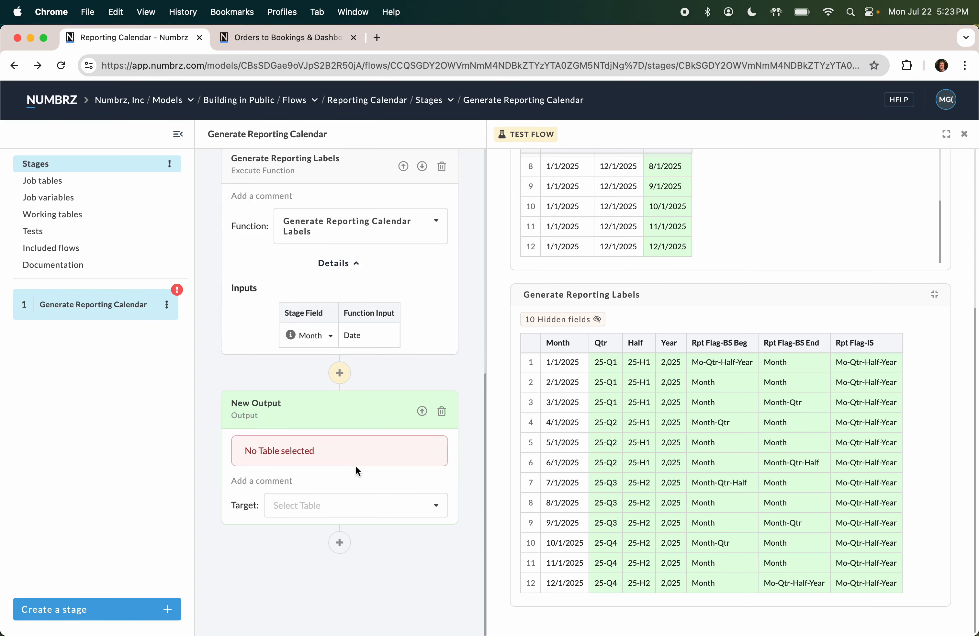
pyautogui.click(240, 402)
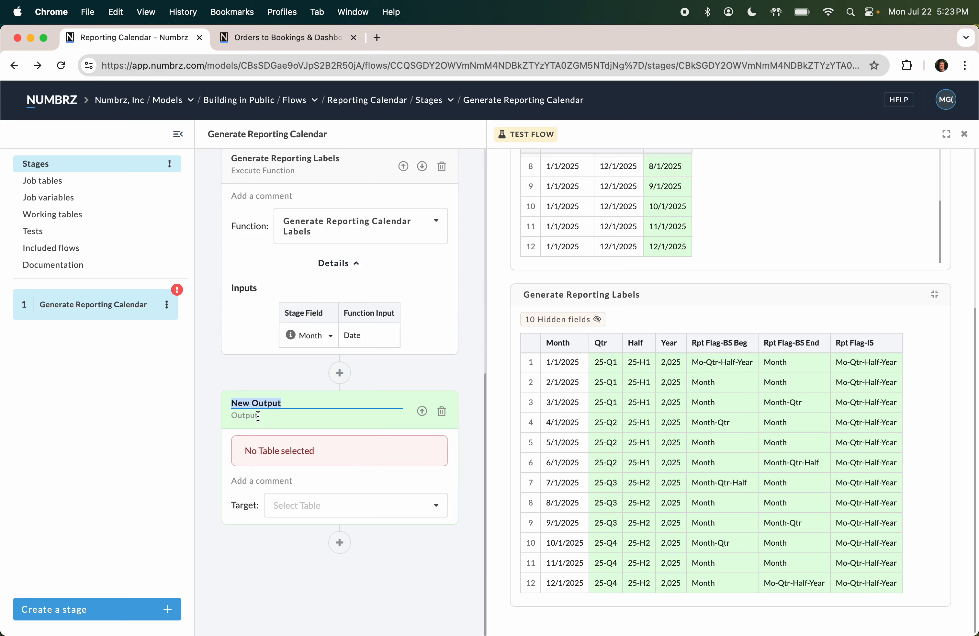
pyautogui.click(302, 512)
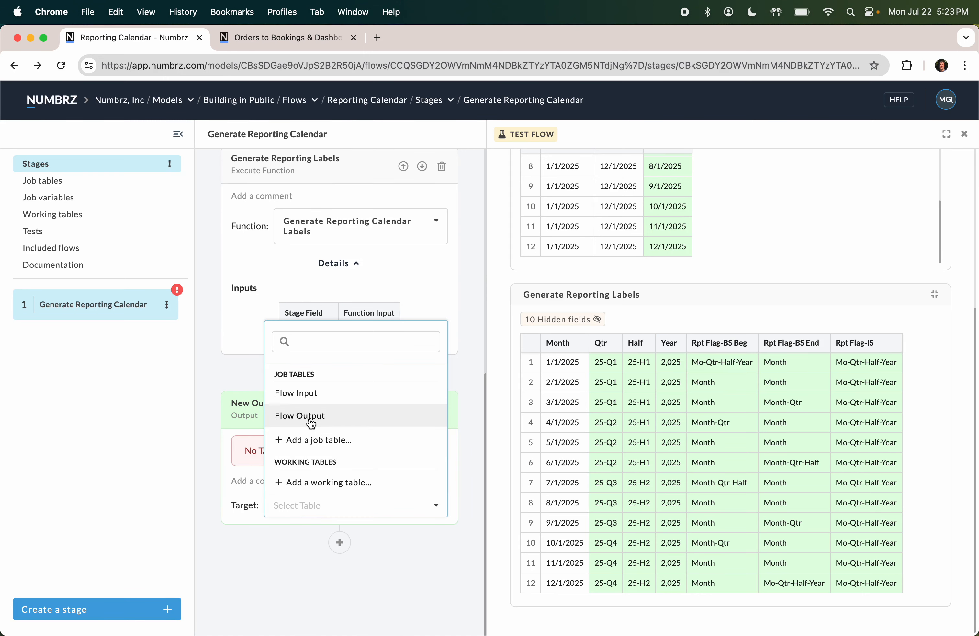
pyautogui.click(296, 416)
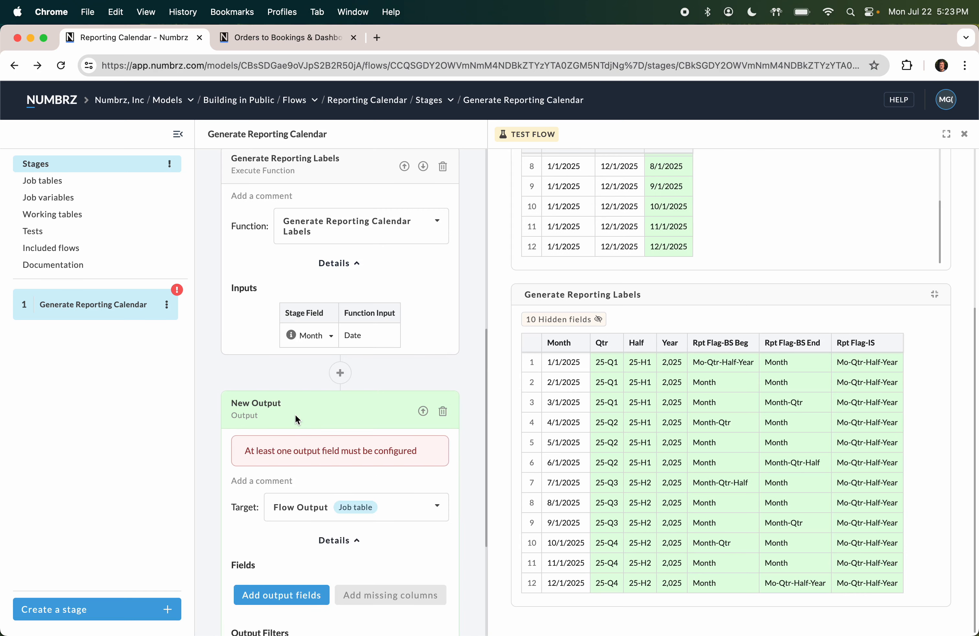
# Add the Month field from Fill Months and all Generate Reporting Labels fields to the new Output step.
pyautogui.scroll(-3, 296, 418)
pyautogui.scroll(-2, 296, 418)
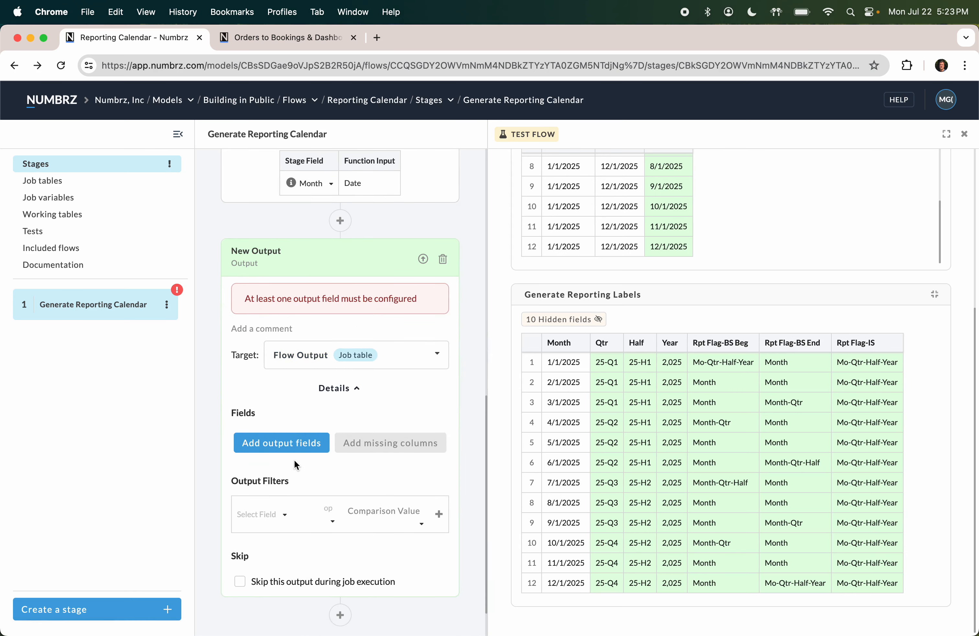
pyautogui.click(296, 450)
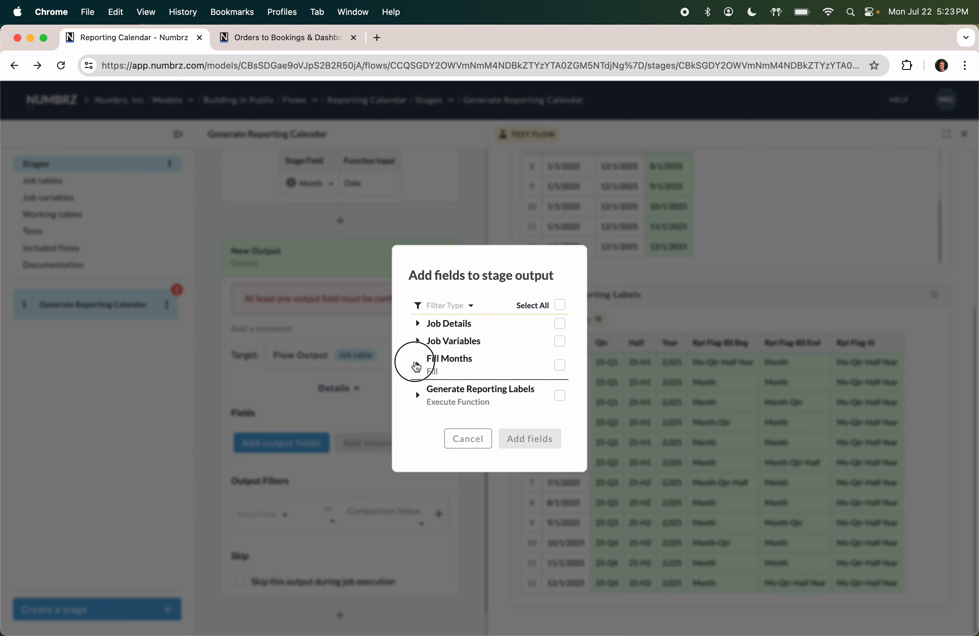
pyautogui.click(417, 364)
pyautogui.click(440, 383)
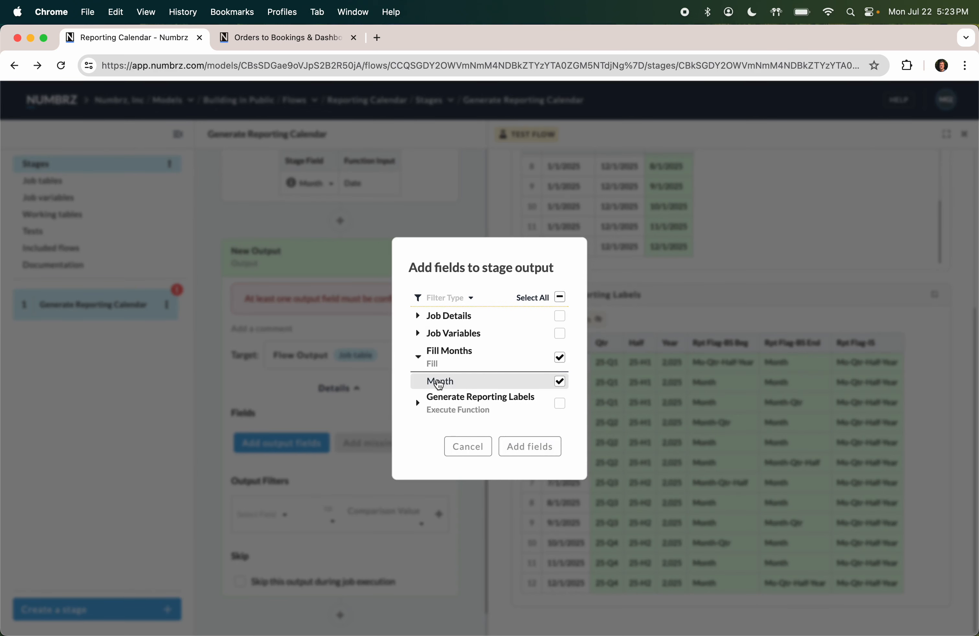
pyautogui.click(419, 404)
pyautogui.scroll(-1, 421, 408)
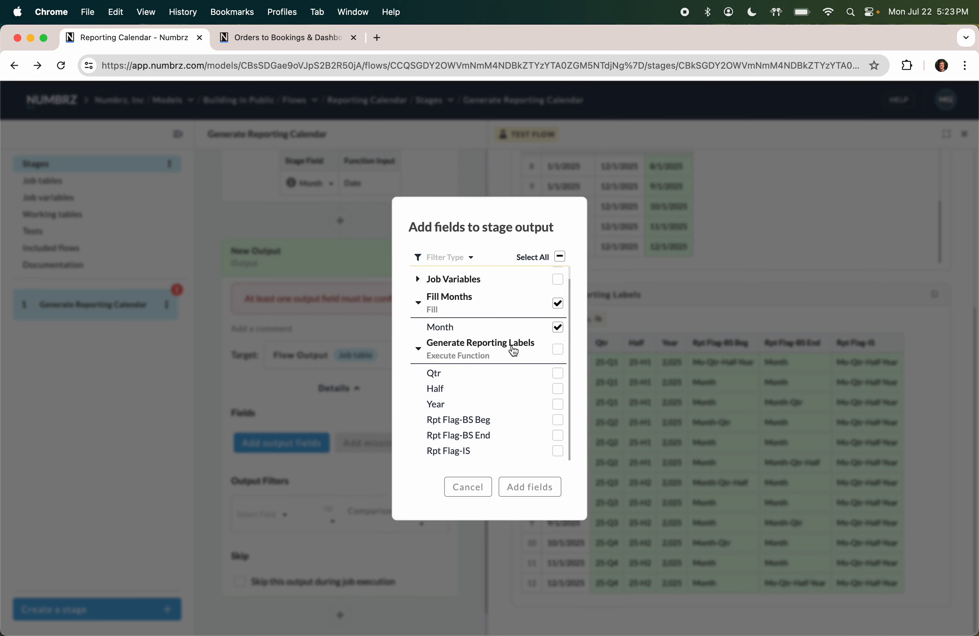
pyautogui.click(559, 349)
pyautogui.click(534, 488)
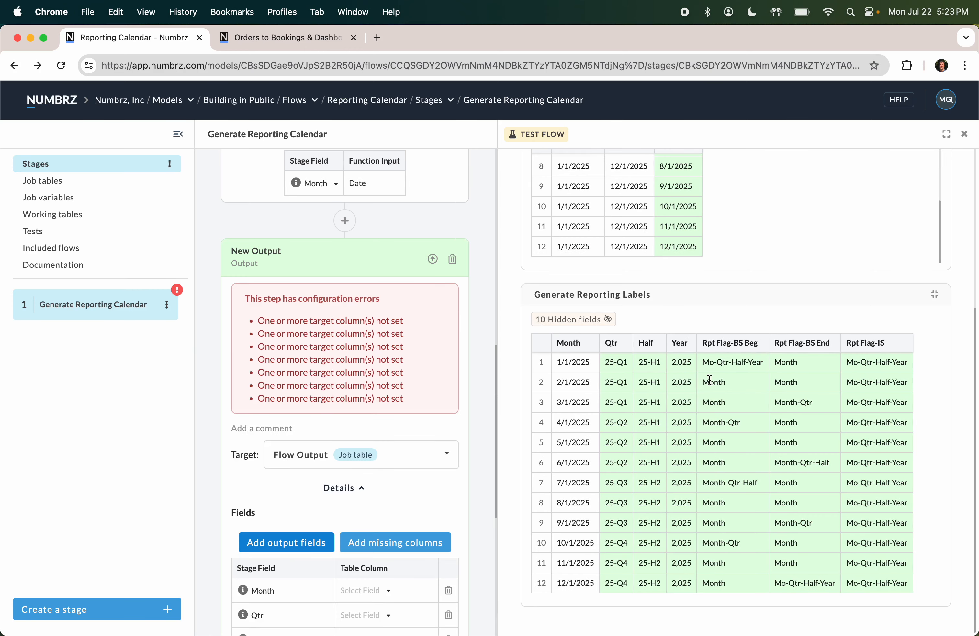
# Open the Flow Output job table from the Output step's target and rename it Reporting Calendar.
pyautogui.scroll(2, 710, 381)
pyautogui.scroll(-3, 709, 380)
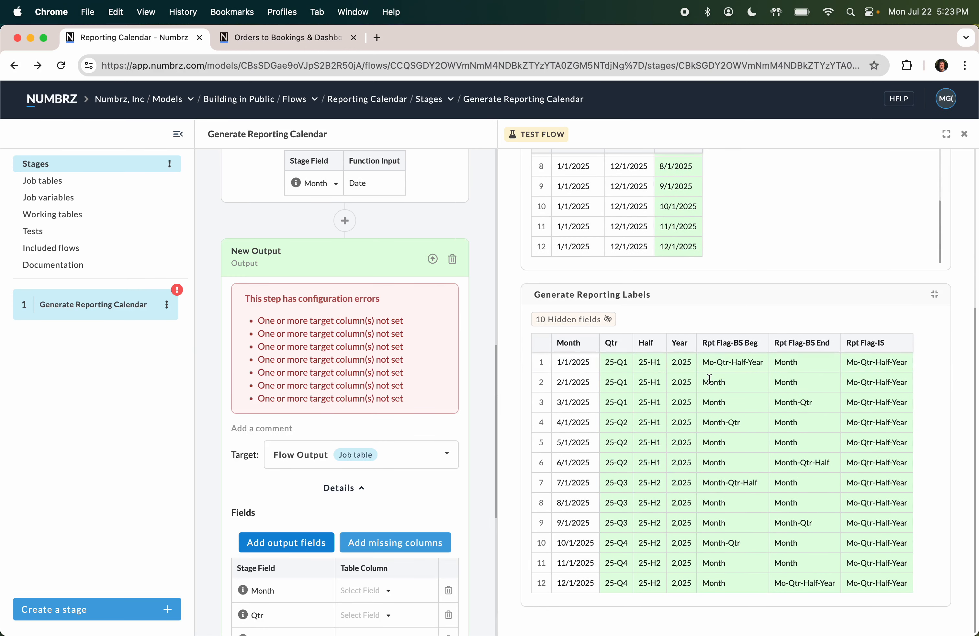
pyautogui.scroll(-5, 418, 457)
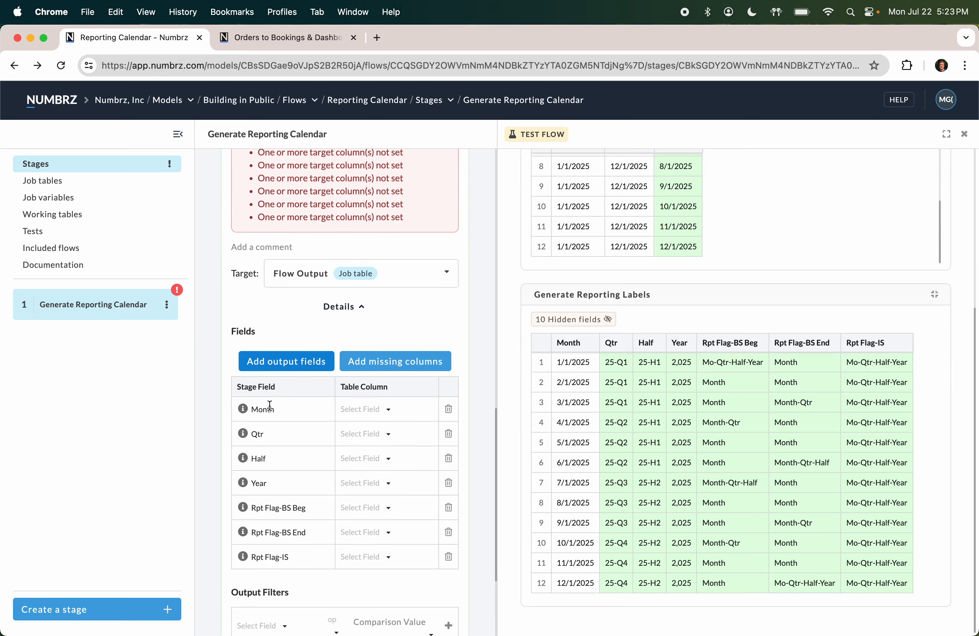
pyautogui.scroll(-1, 270, 406)
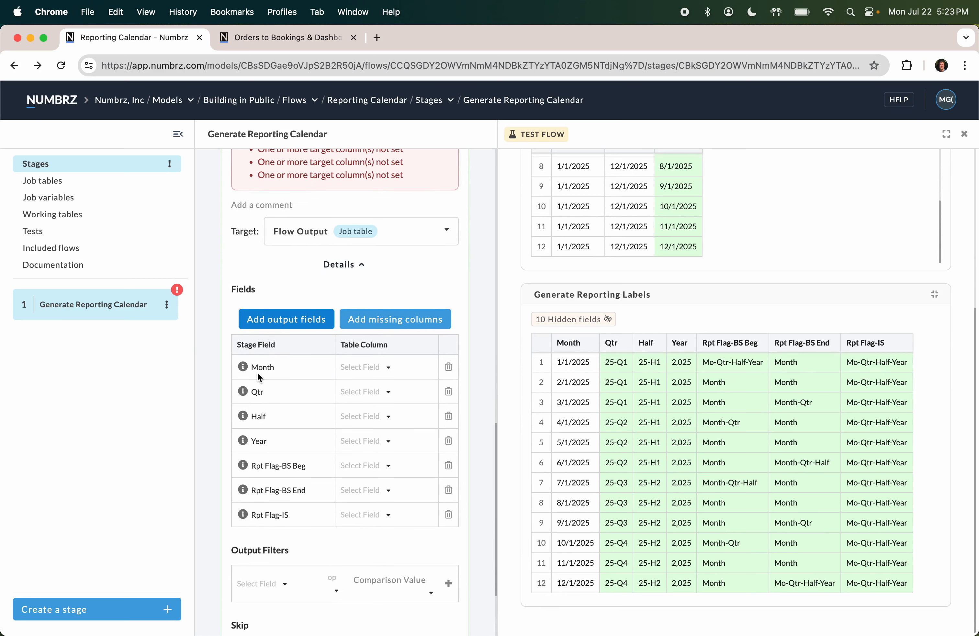
pyautogui.click(296, 234)
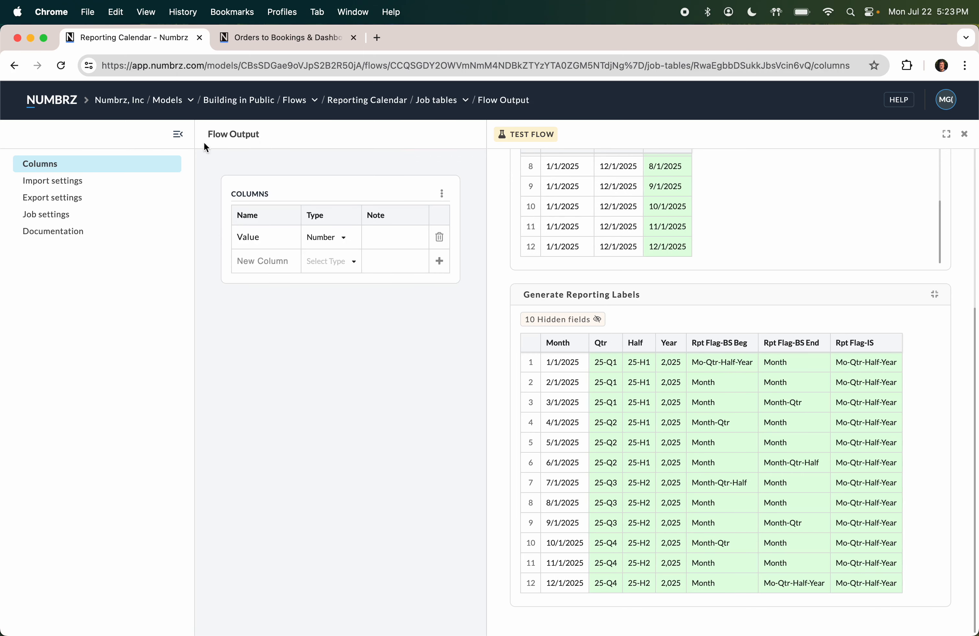
pyautogui.click(211, 134)
pyautogui.write('Reporting Cala')
pyautogui.press('BackSpace')
pyautogui.write('endar')
pyautogui.press('Return')
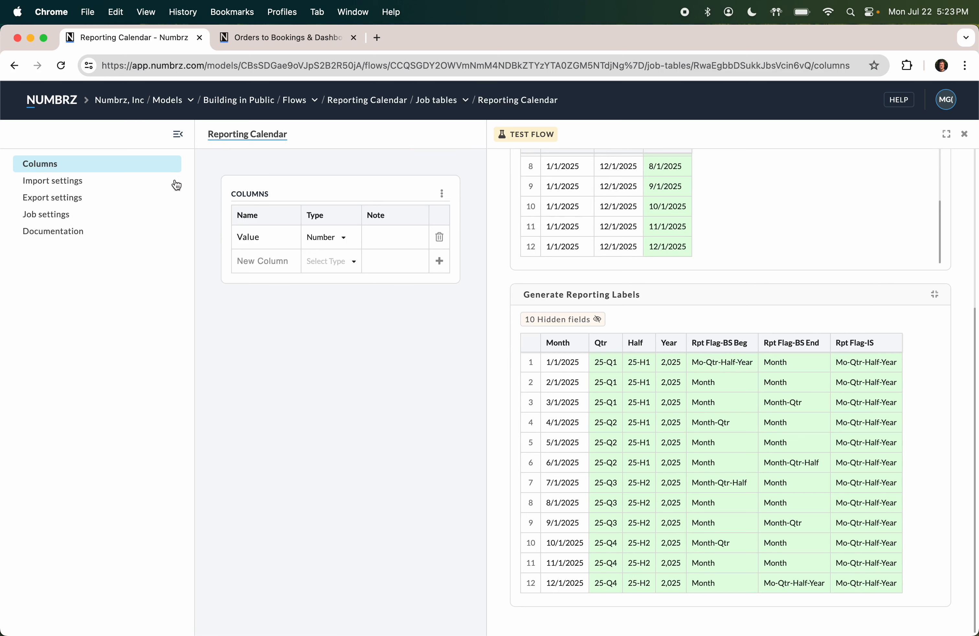
# Add the Output step's missing columns to the Reporting Calendar job table and check the table's column list.
pyautogui.click(15, 66)
pyautogui.scroll(-7, 303, 462)
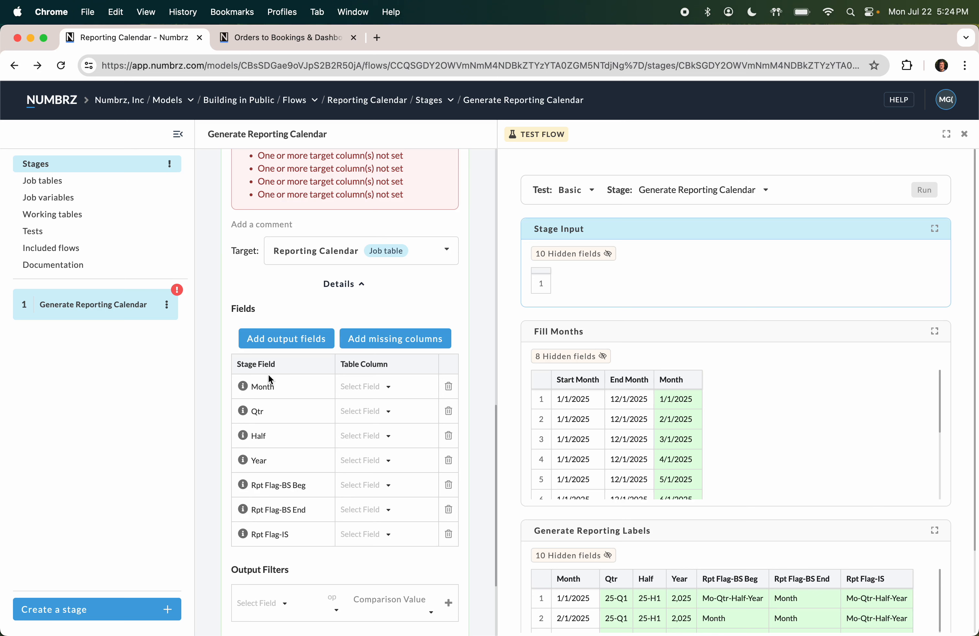
pyautogui.click(405, 338)
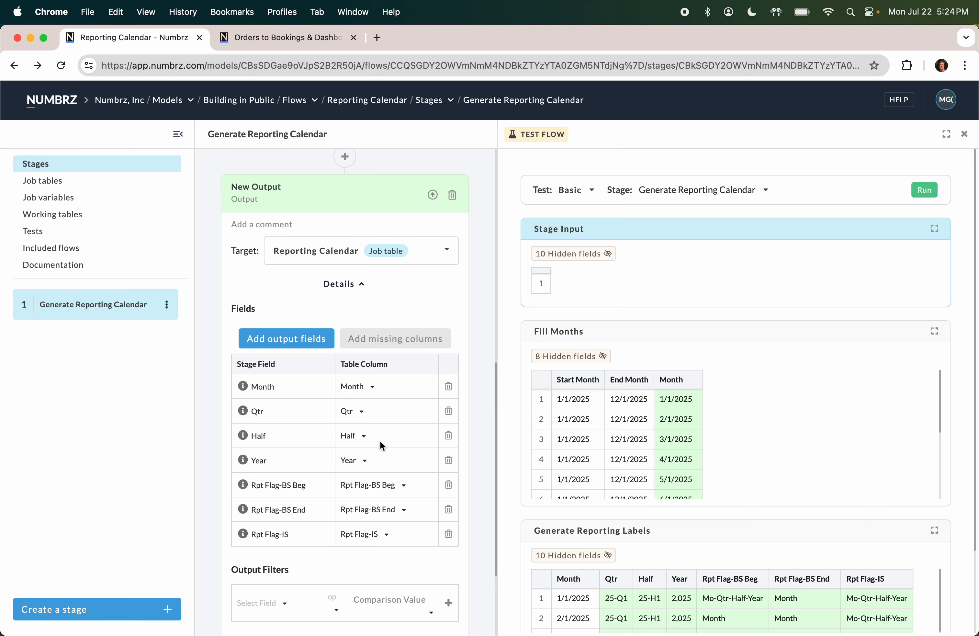
pyautogui.click(326, 252)
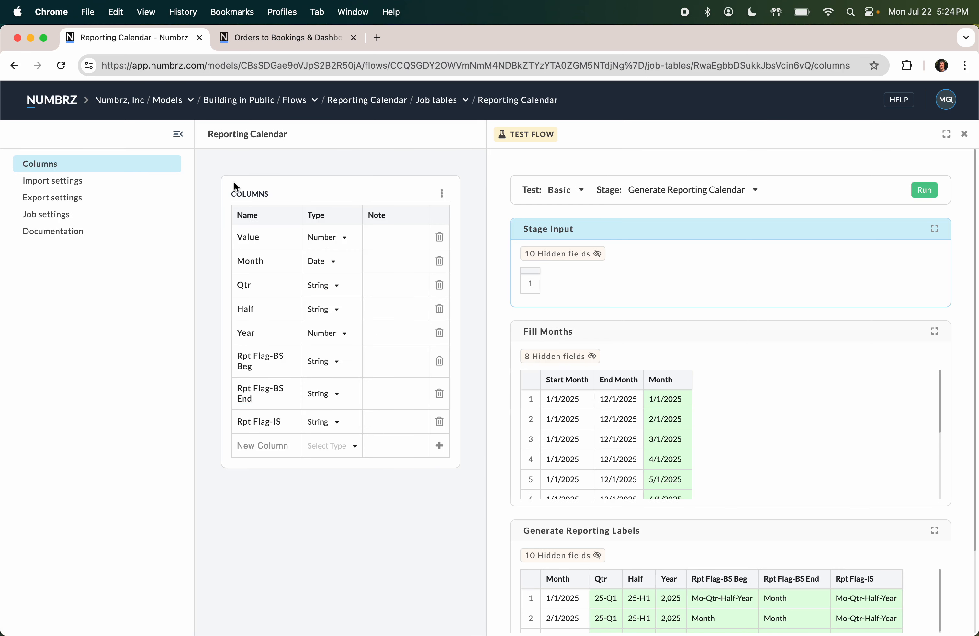
pyautogui.click(14, 65)
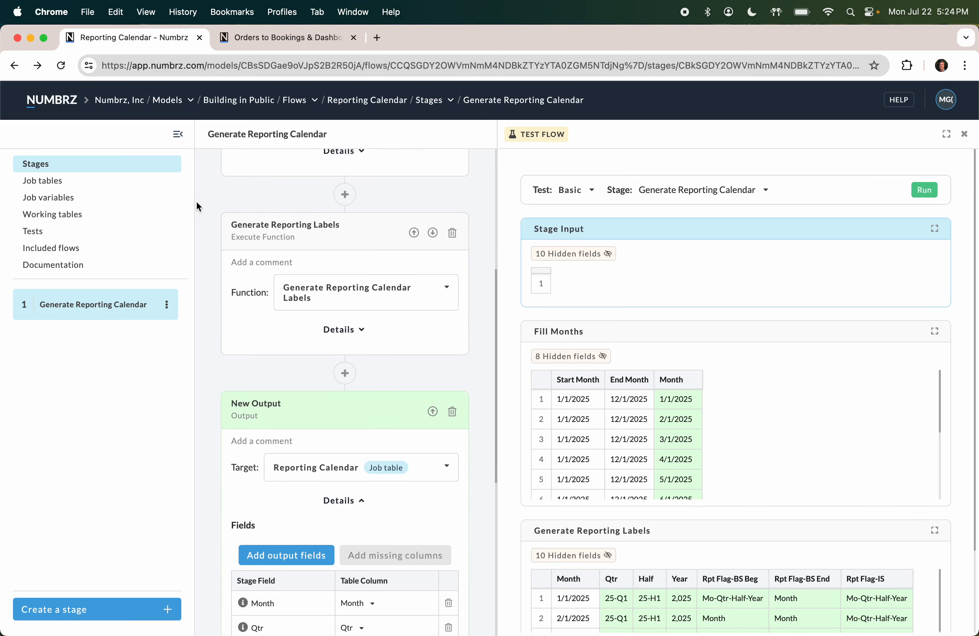
# Rename the New Output step as Output Calendar.
pyautogui.scroll(-2, 286, 348)
pyautogui.doubleClick(243, 342)
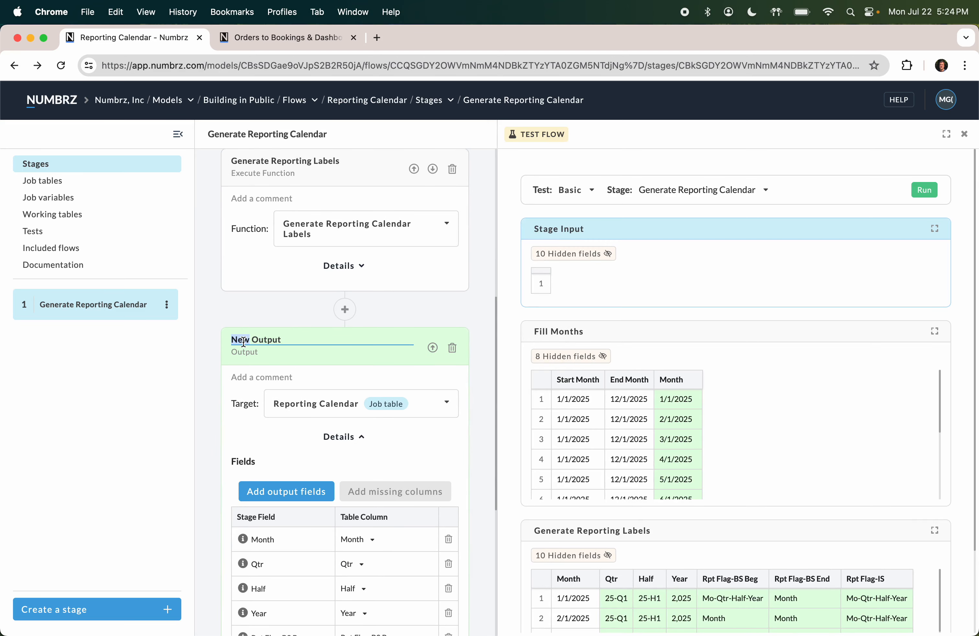
pyautogui.tripleClick(243, 342)
pyautogui.write('Output Calendar')
# Examine the stage's steps, the Fill Months rows and the expanded Generate Reporting Labels test results.
pyautogui.scroll(10, 380, 256)
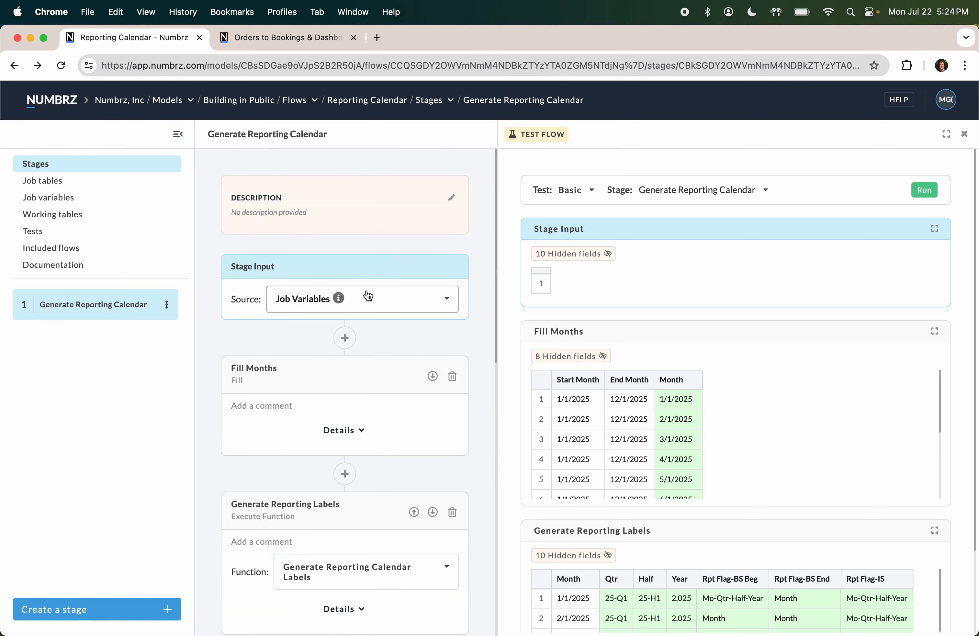
pyautogui.scroll(-2, 651, 308)
pyautogui.scroll(-1, 651, 308)
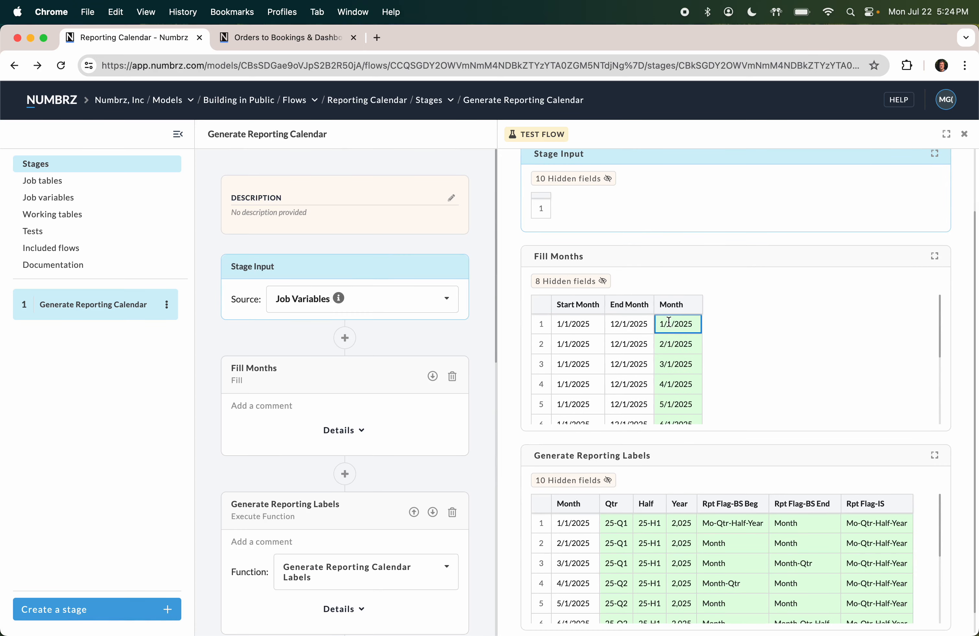
pyautogui.scroll(-5, 671, 392)
pyautogui.scroll(-3, 573, 554)
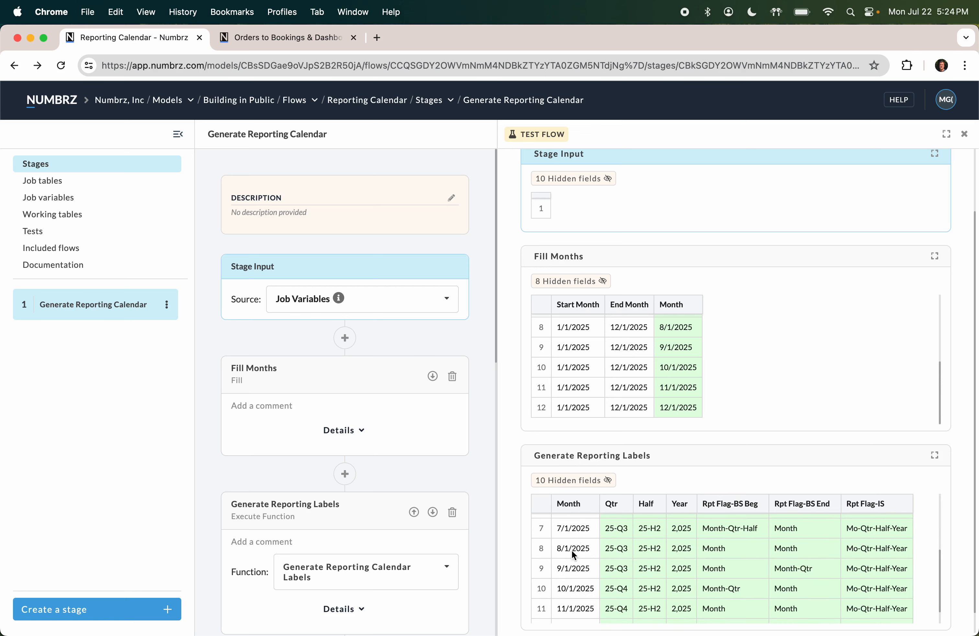
pyautogui.scroll(-1, 580, 440)
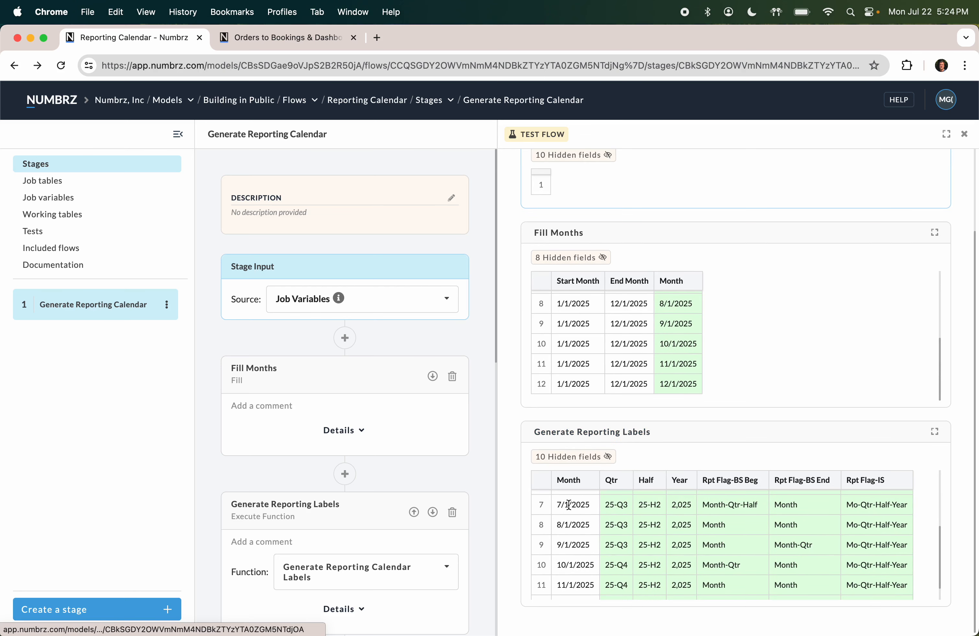
pyautogui.scroll(3, 567, 506)
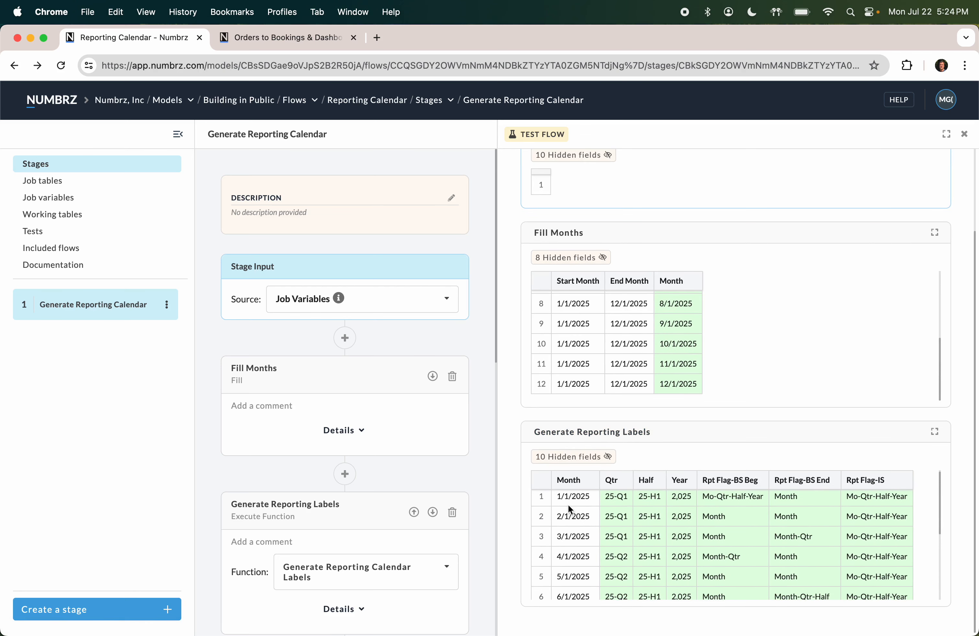
pyautogui.click(936, 432)
pyautogui.scroll(-5, 597, 419)
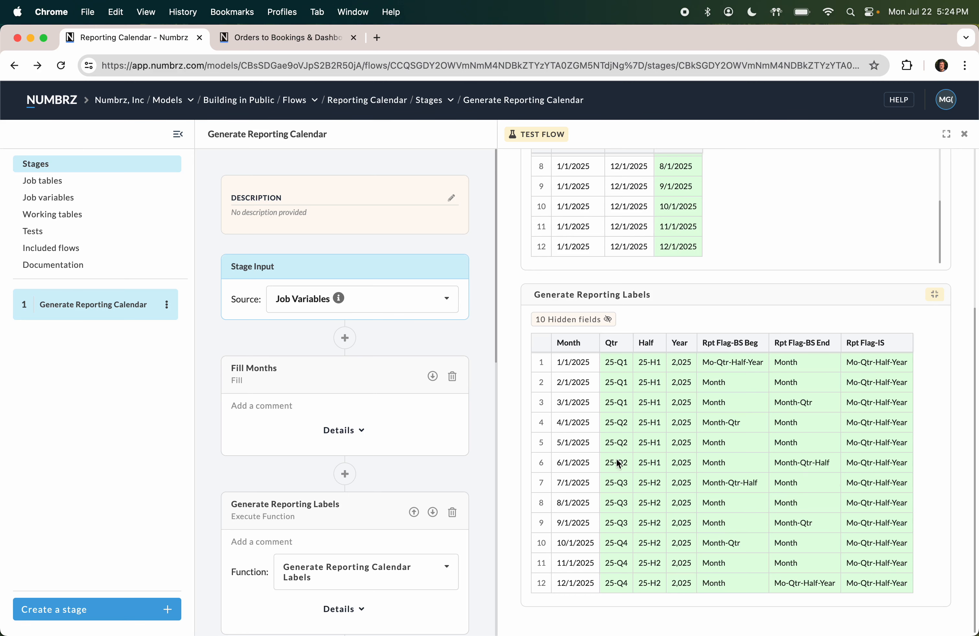
pyautogui.scroll(6, 620, 273)
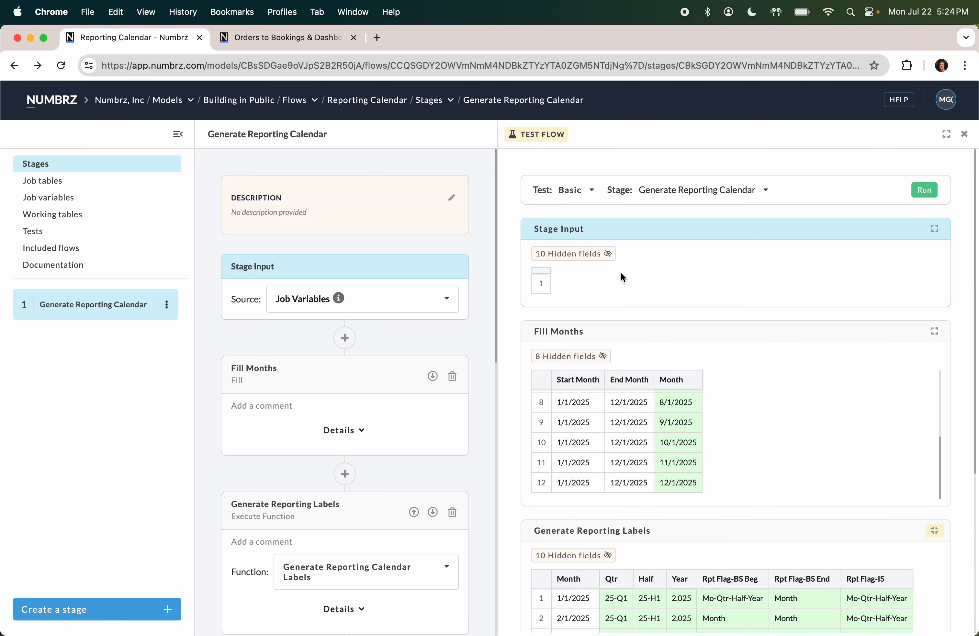
# Run the Basic test again and examine the Output Calendar rows through the last month.
pyautogui.click(927, 191)
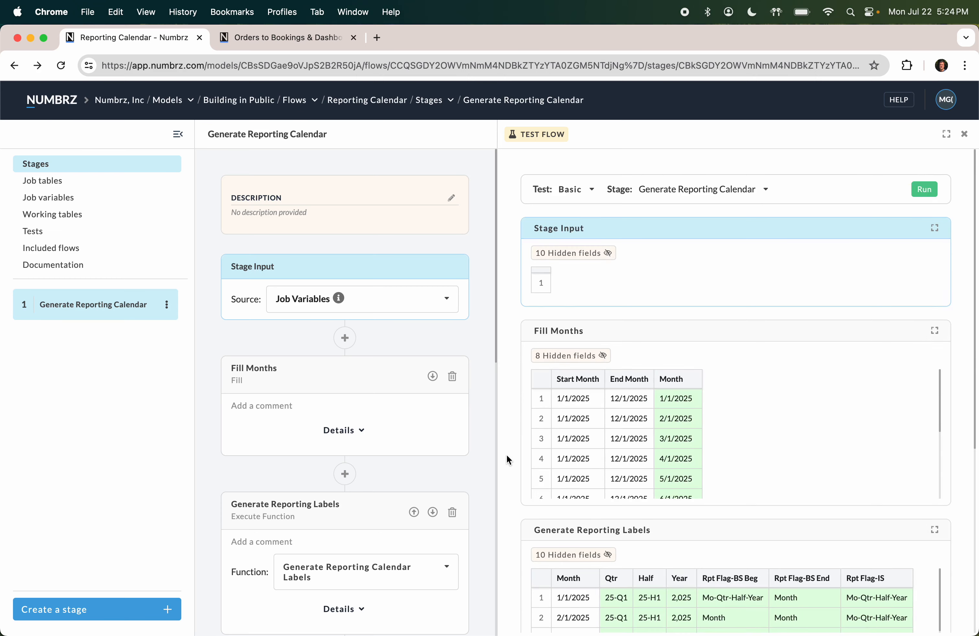
pyautogui.scroll(-7, 506, 454)
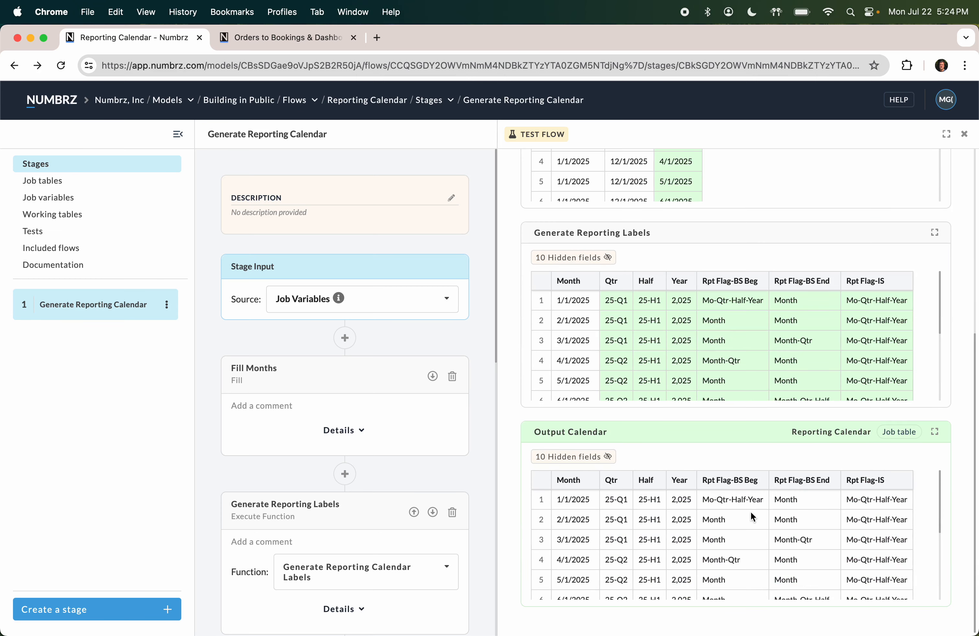
pyautogui.scroll(-4, 751, 511)
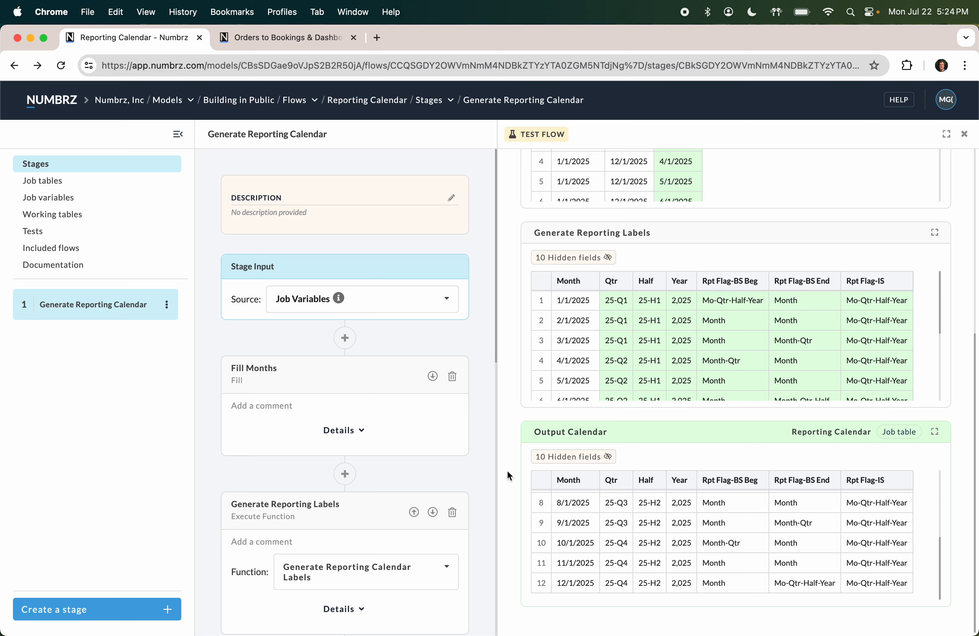
pyautogui.scroll(7, 507, 471)
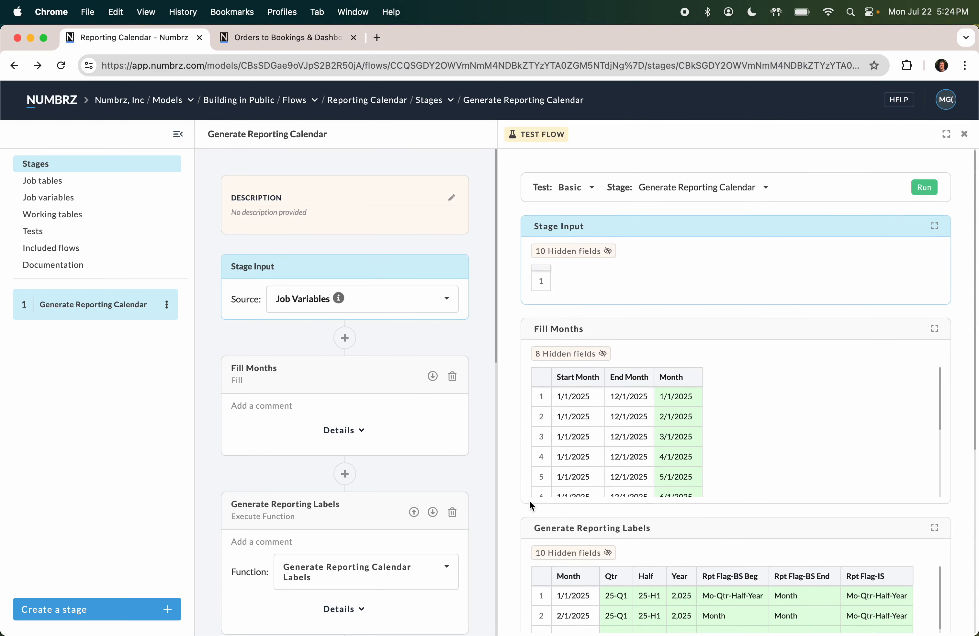
# Open the Generate Reporting Calendar Labels function and examine the month, quarter and half entries in its Data table.
pyautogui.scroll(-5, 530, 501)
pyautogui.click(578, 332)
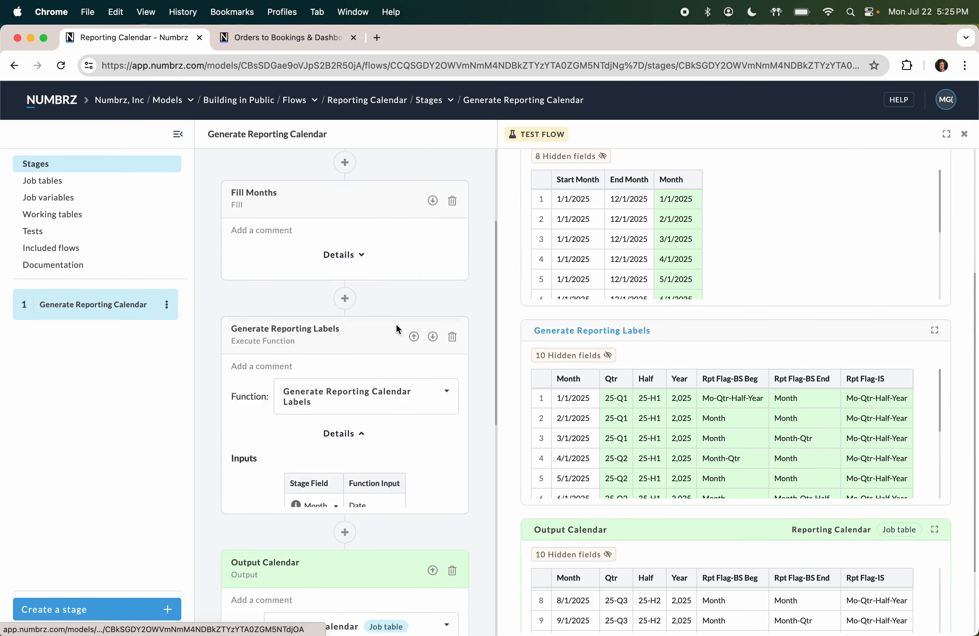
pyautogui.click(331, 229)
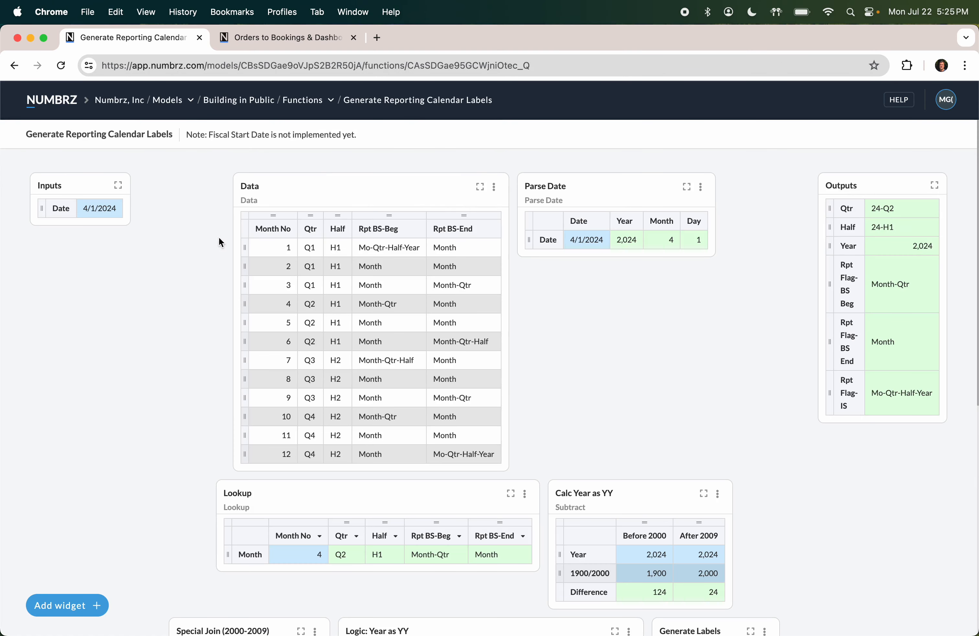
pyautogui.click(289, 246)
pyautogui.click(318, 252)
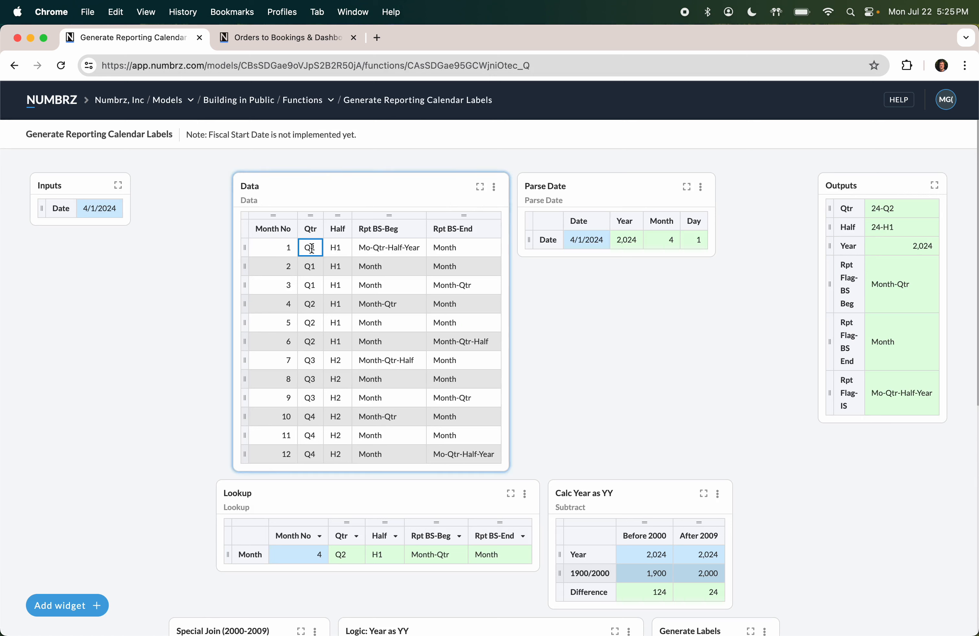
pyautogui.click(341, 250)
# Add a function input named First Fiscal Month and set its value to 1.
pyautogui.click(27, 209)
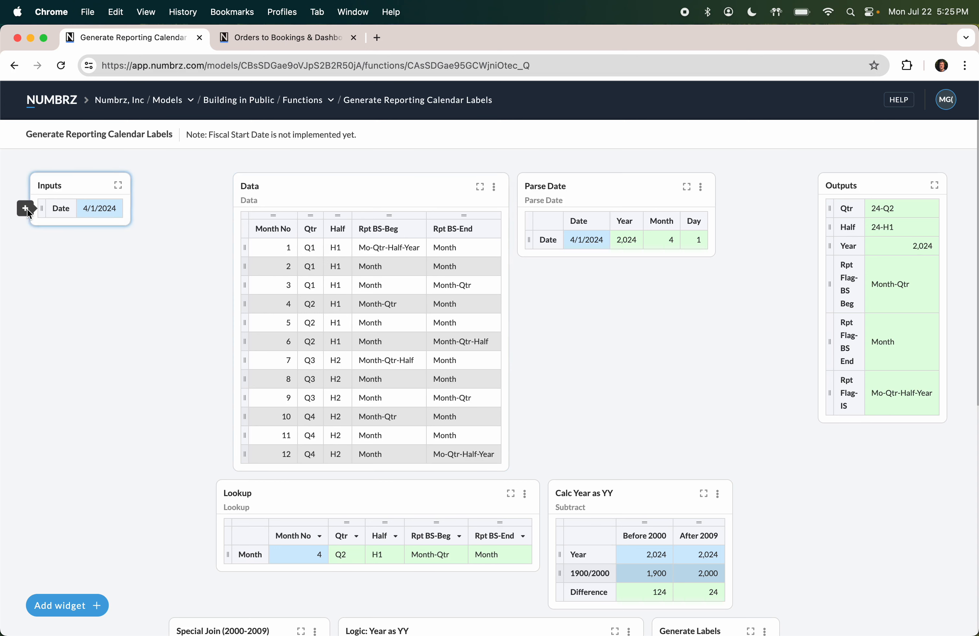
pyautogui.doubleClick(58, 239)
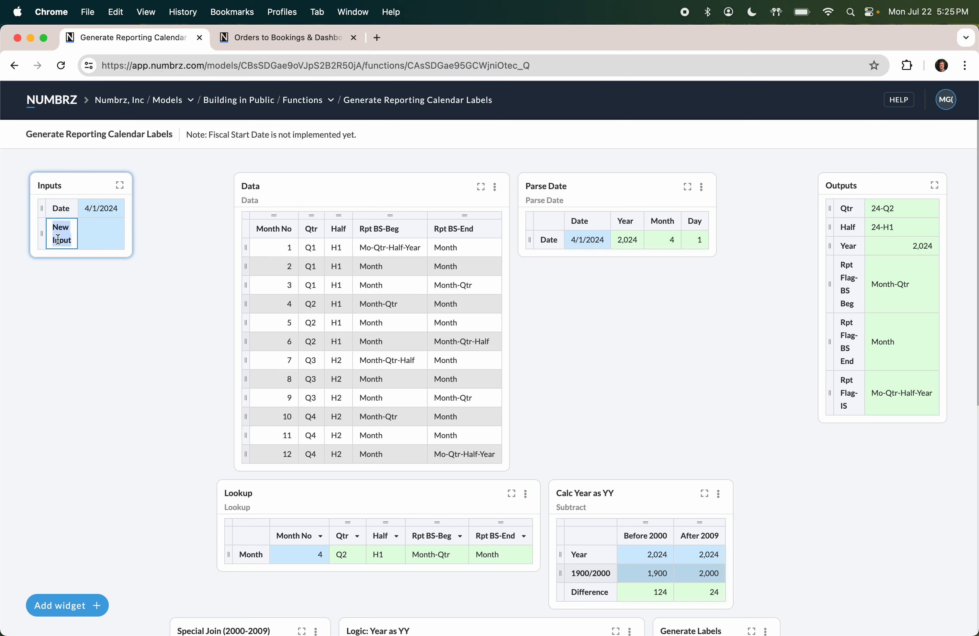
pyautogui.write('First')
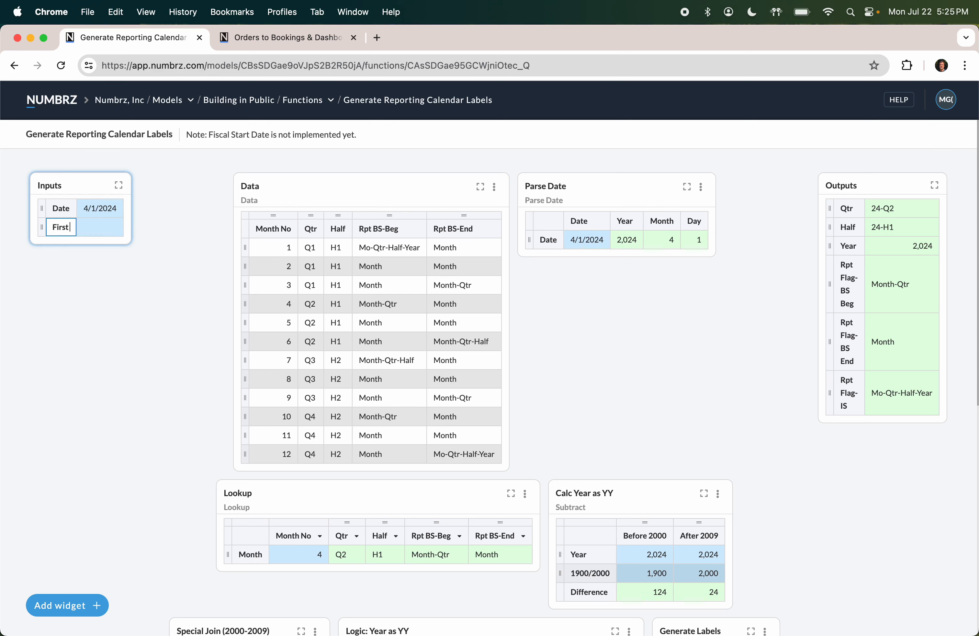
pyautogui.write(' Fiscal Month')
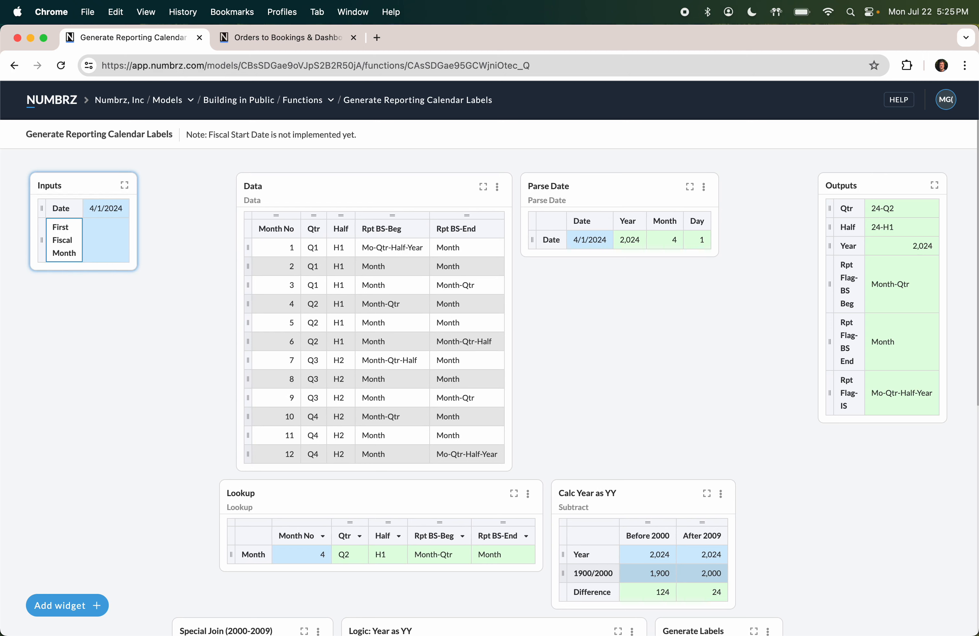
pyautogui.press('Return')
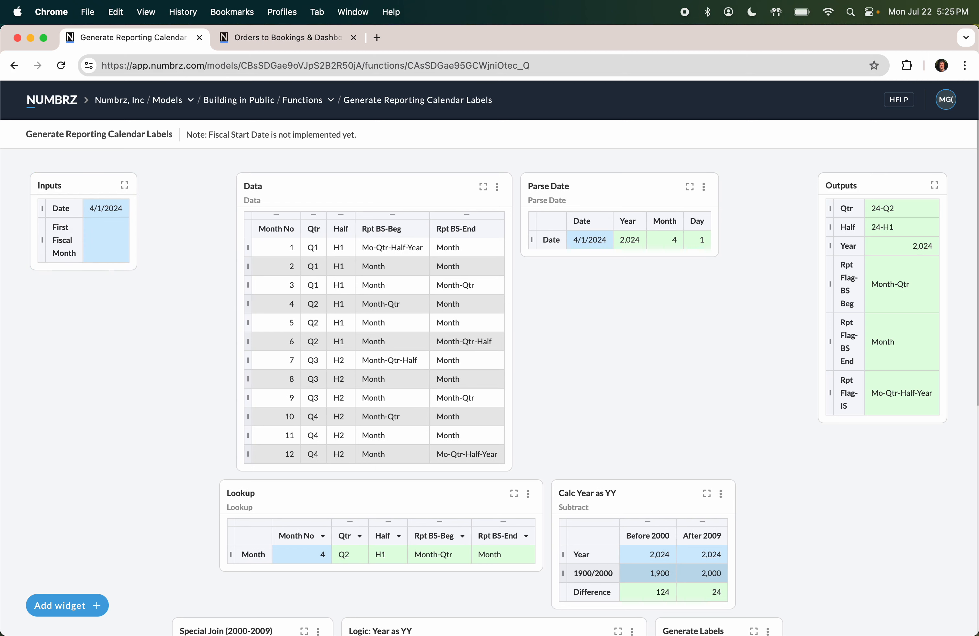
pyautogui.click(93, 242)
pyautogui.write('1')
pyautogui.press('Return')
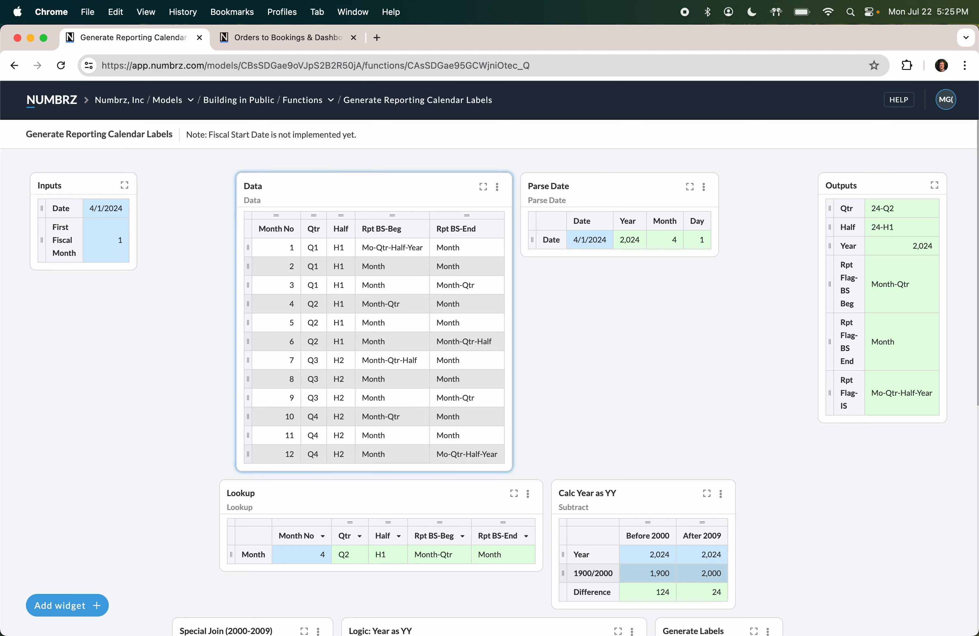
# Set the First Fiscal Month input's data type to String and its value to 2.
pyautogui.click(124, 188)
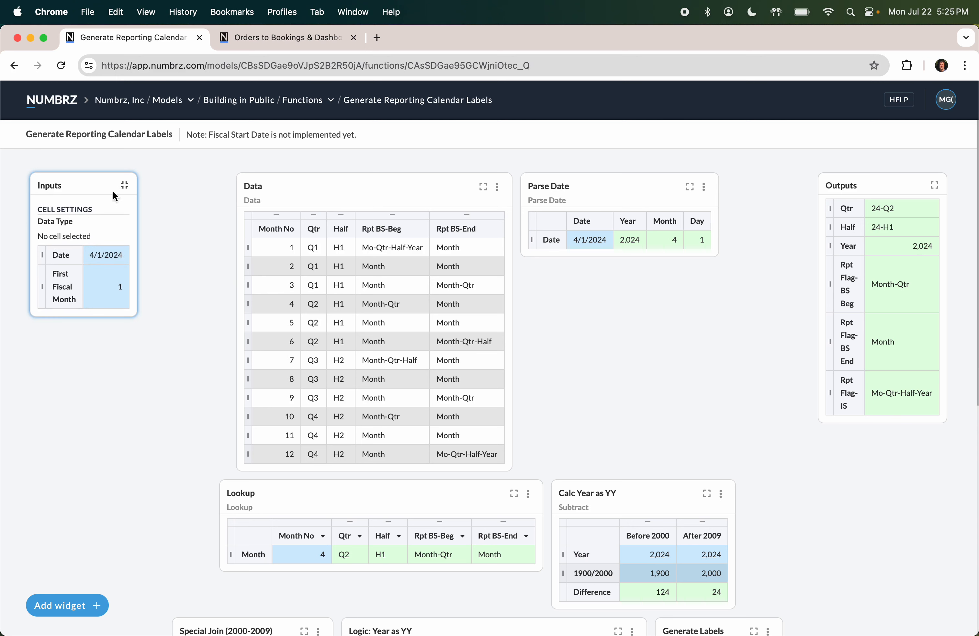
pyautogui.click(109, 306)
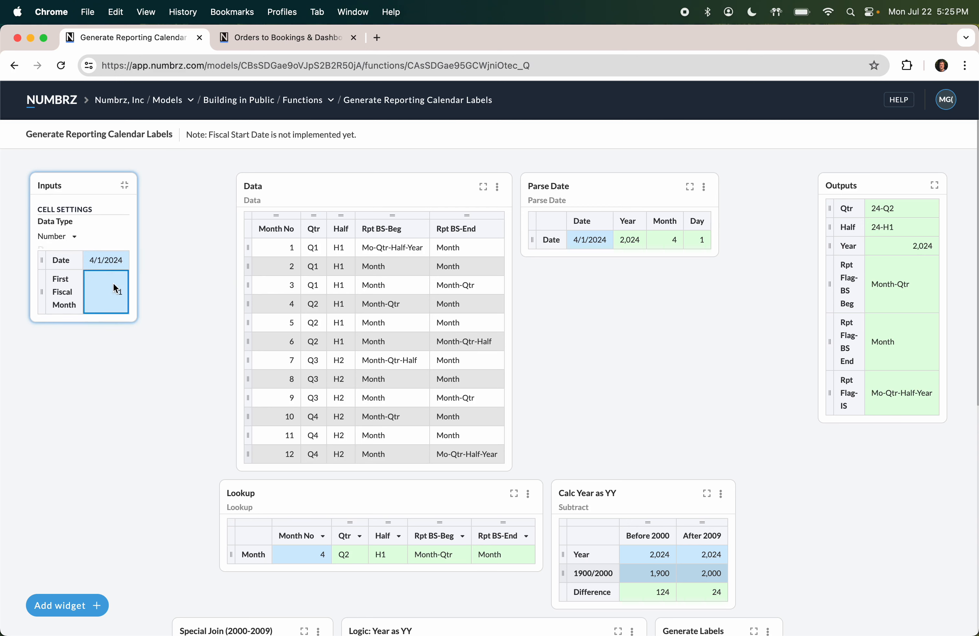
pyautogui.click(62, 240)
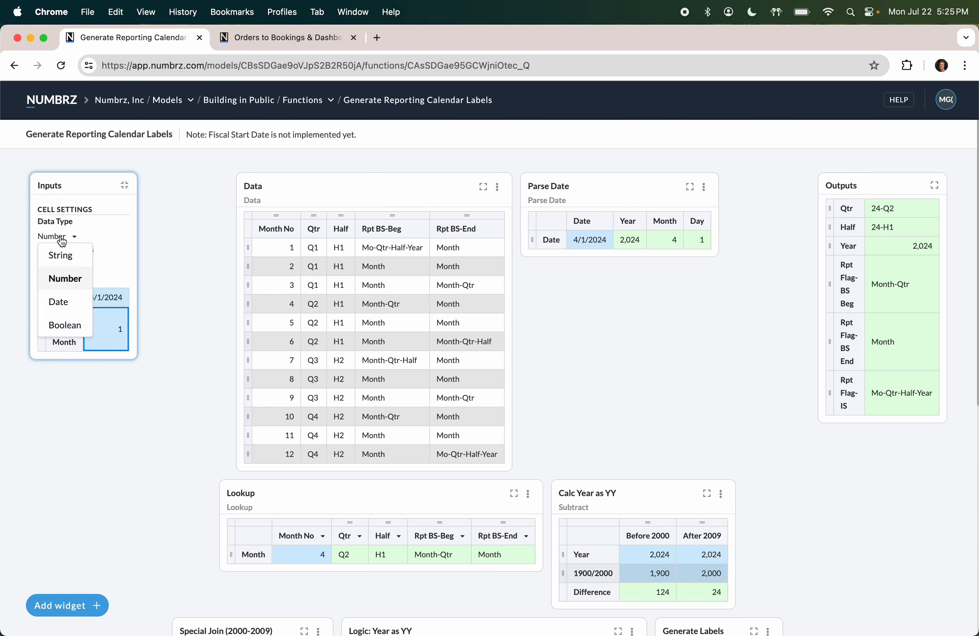
pyautogui.click(60, 255)
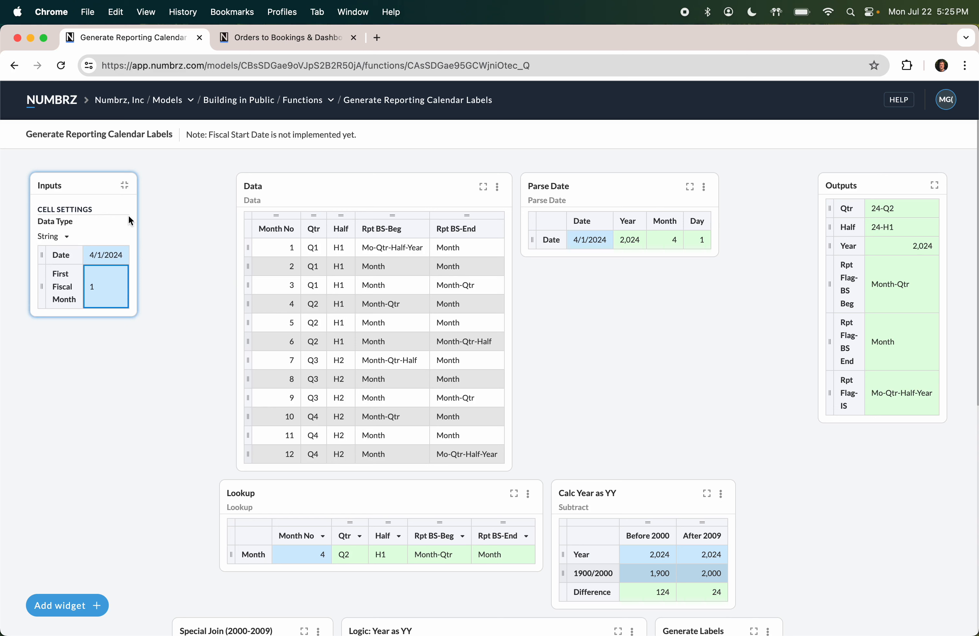
pyautogui.click(125, 188)
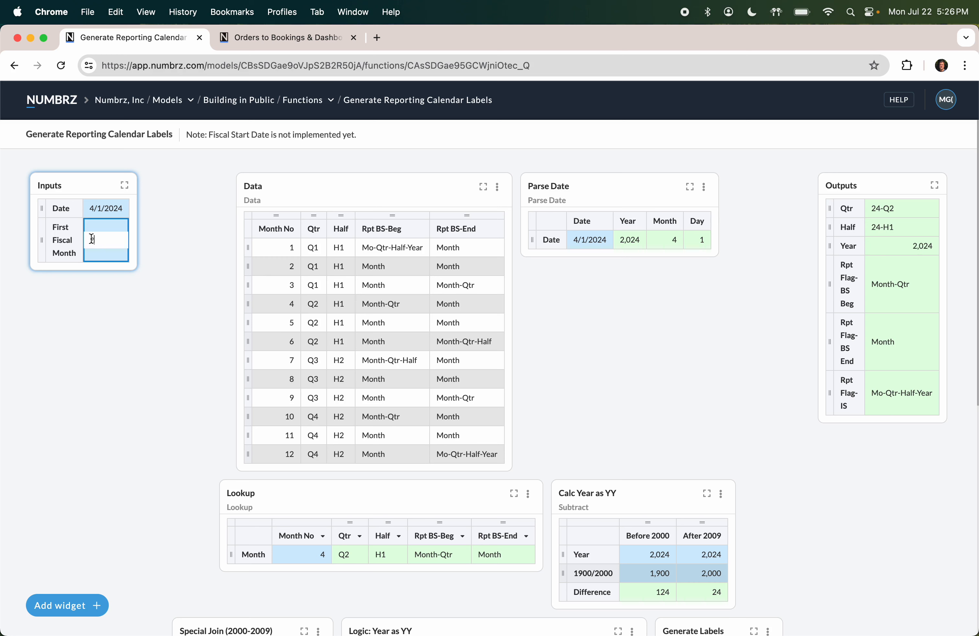
pyautogui.write('2')
pyautogui.click(903, 214)
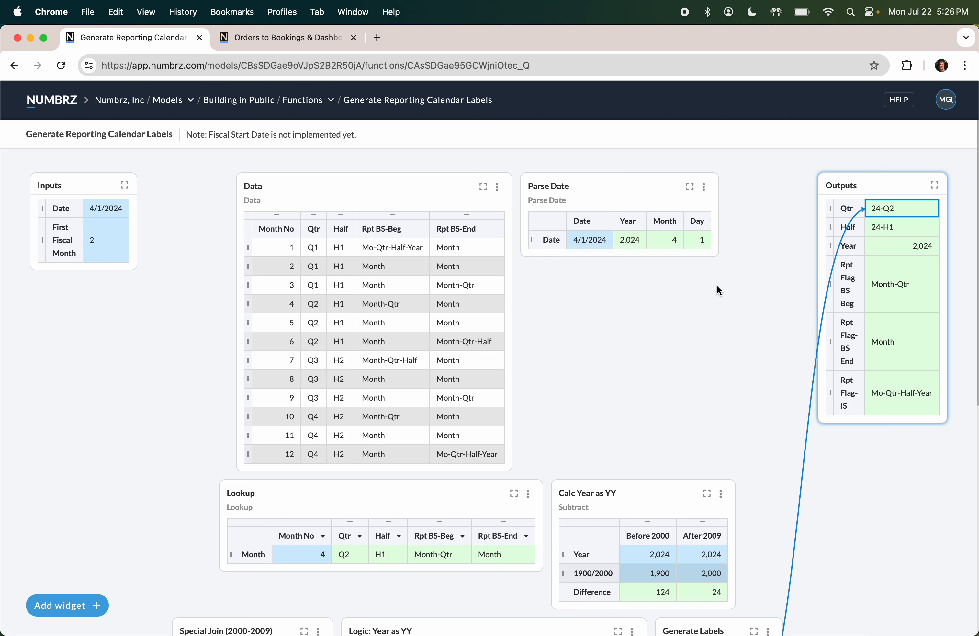
# Return to the Generate Reporting Calendar stage of the flow and review its steps, including the Generate Reporting Labels function inputs.
pyautogui.click(14, 65)
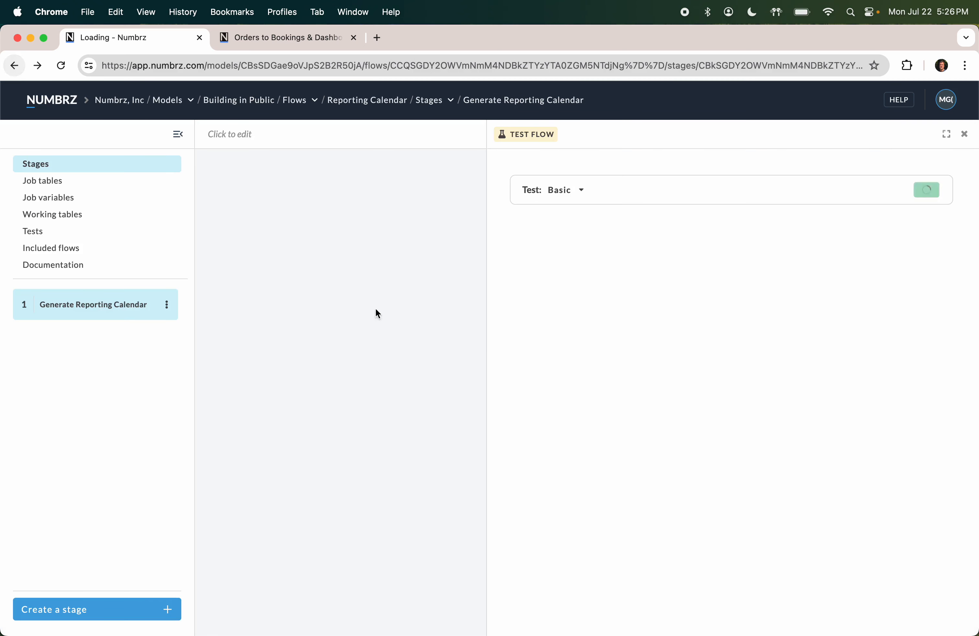
pyautogui.scroll(-5, 378, 356)
pyautogui.scroll(-4, 653, 443)
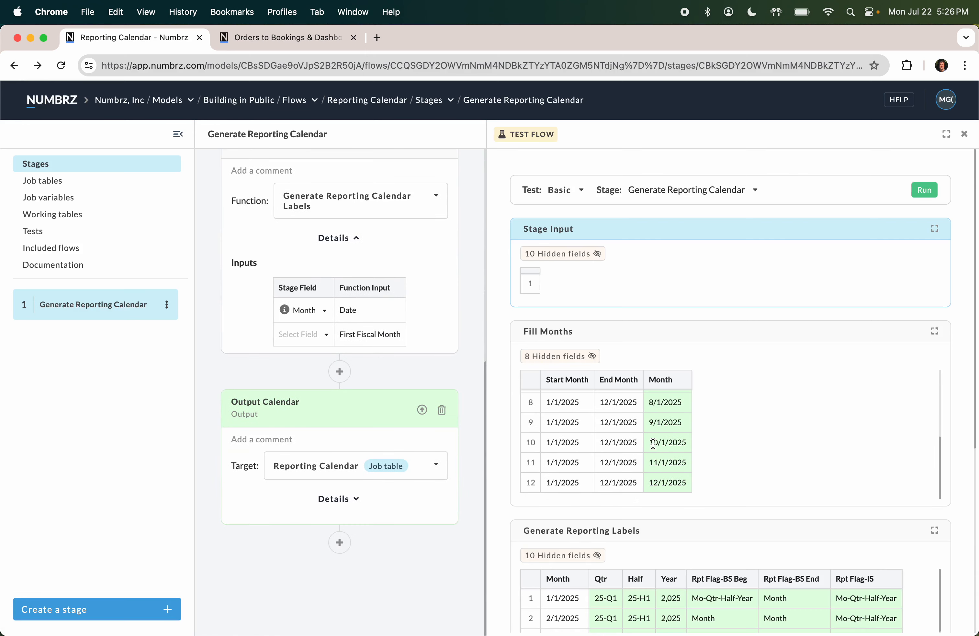
pyautogui.scroll(10, 415, 413)
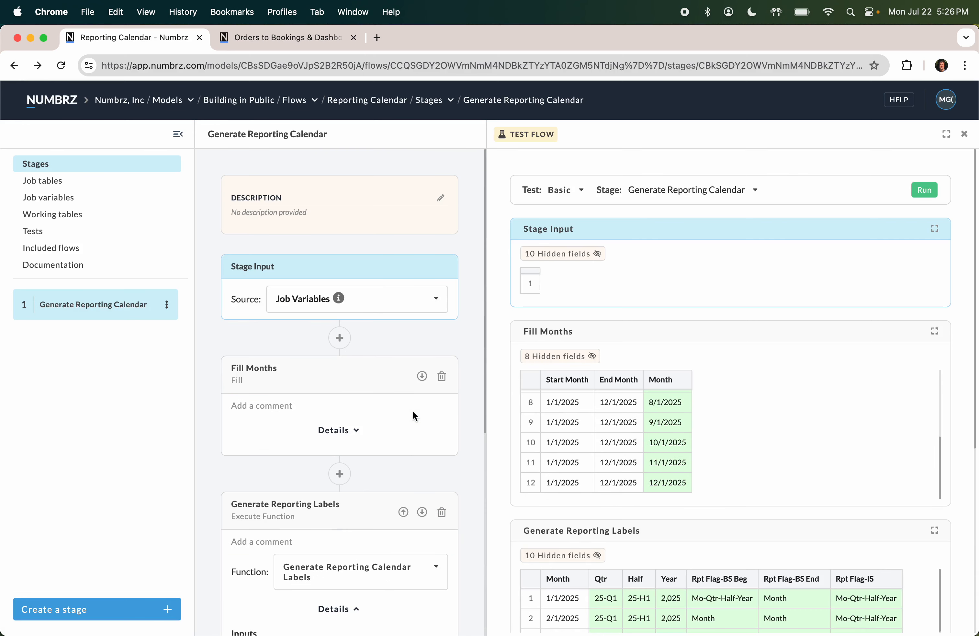